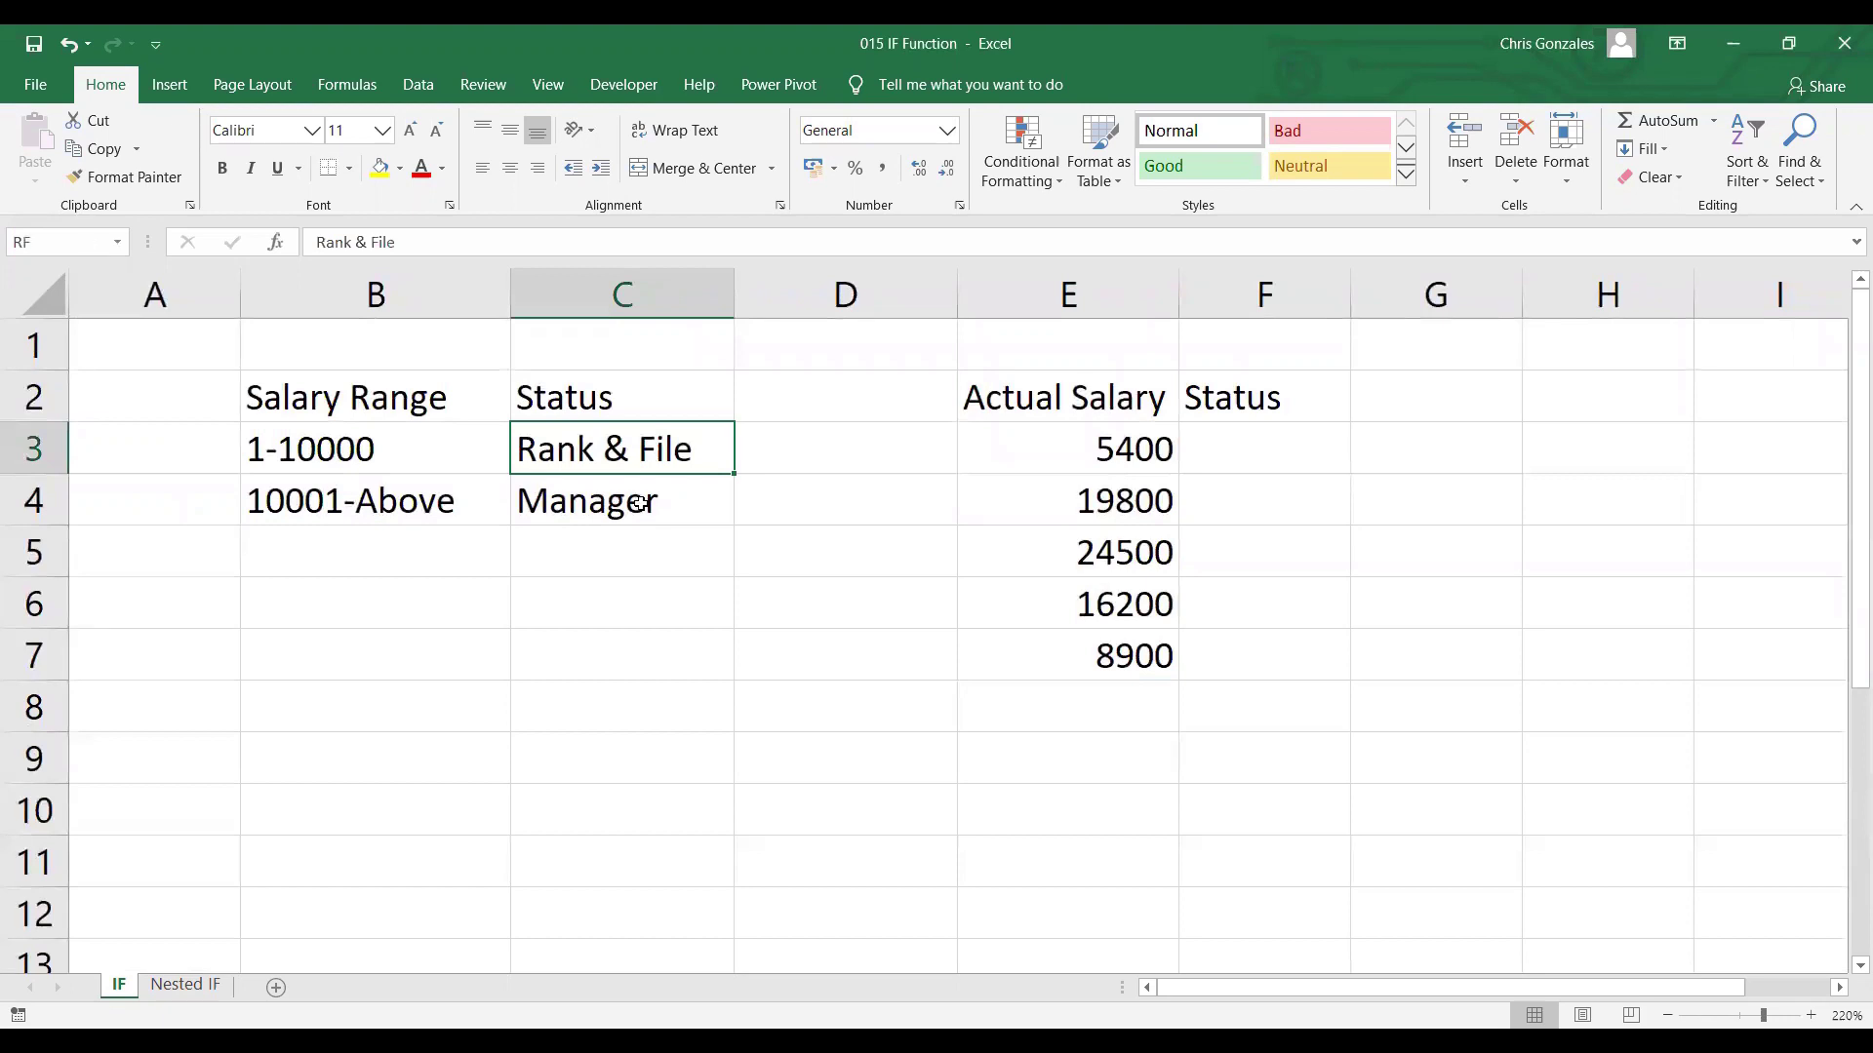
Name the Manager cell C4 as MN
click(636, 502)
click(66, 239)
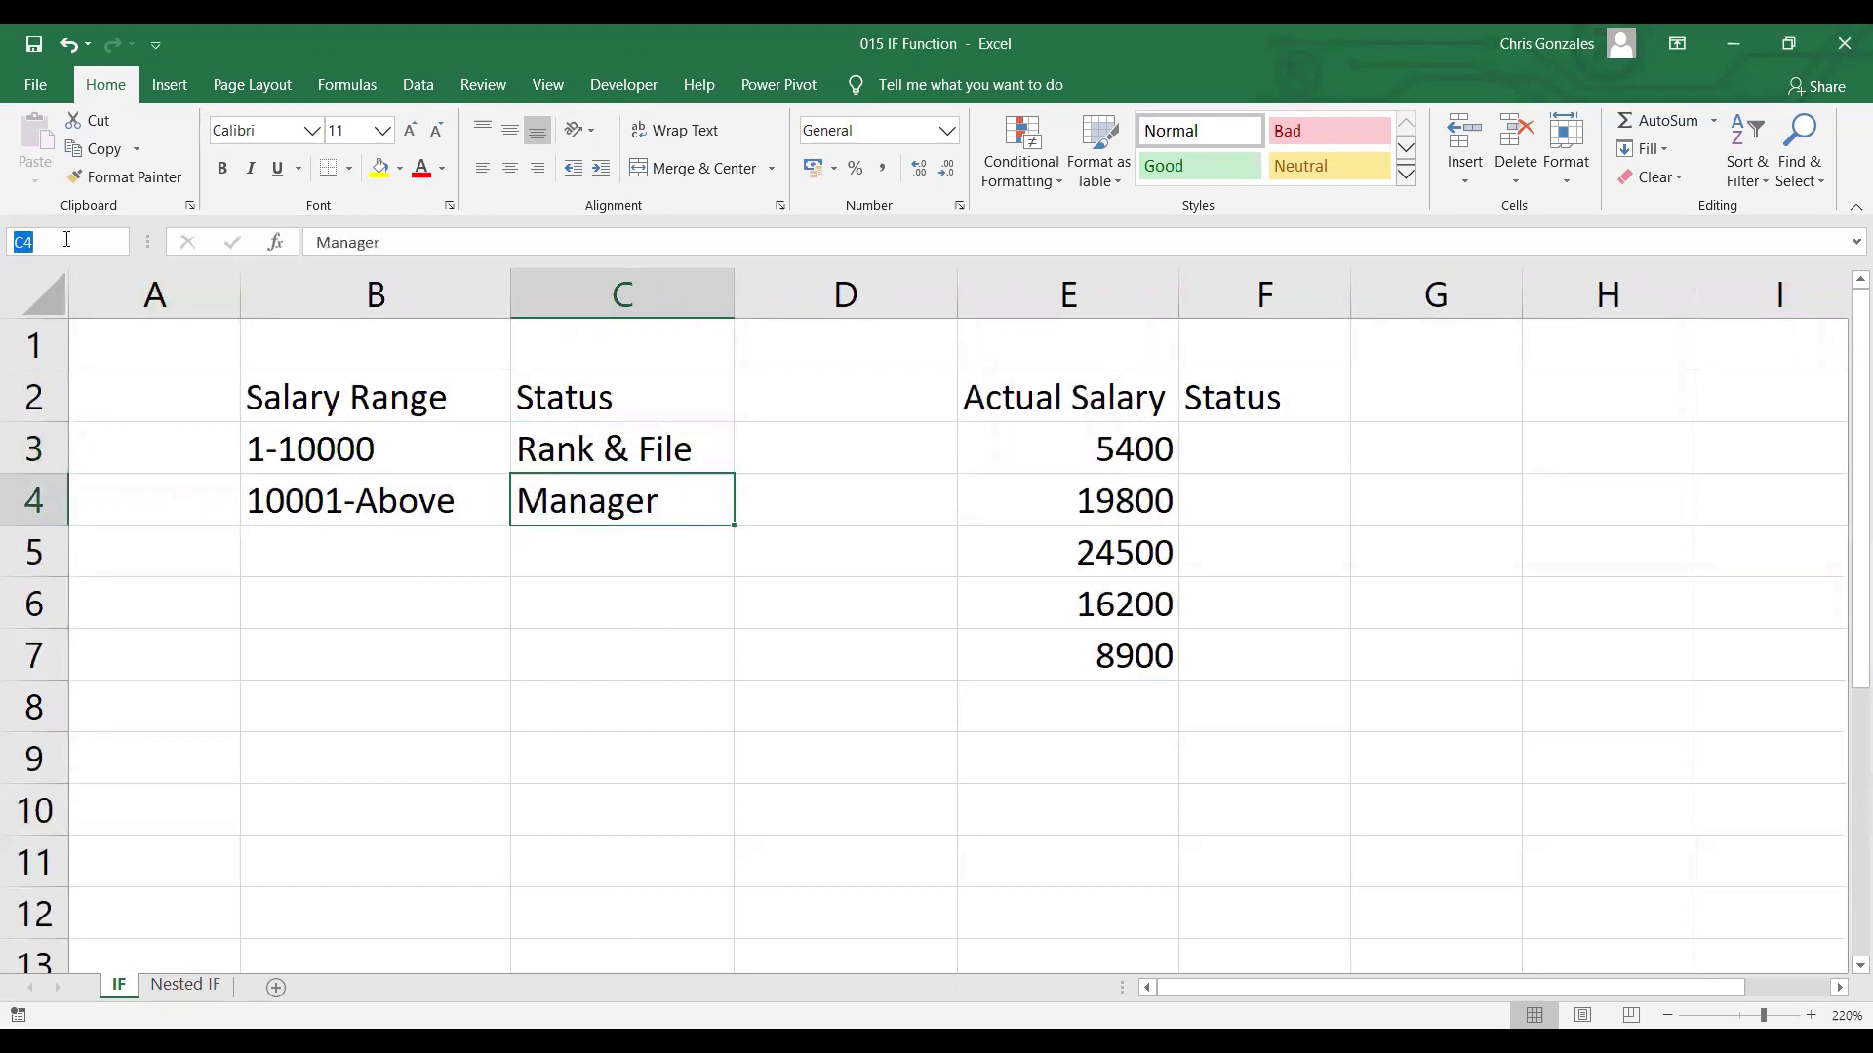
text(MN)
key(Return)
Enter the formula =IF(E3<=10000,RF,MN) in F3 to assign the status for the first actual salary
click(1278, 464)
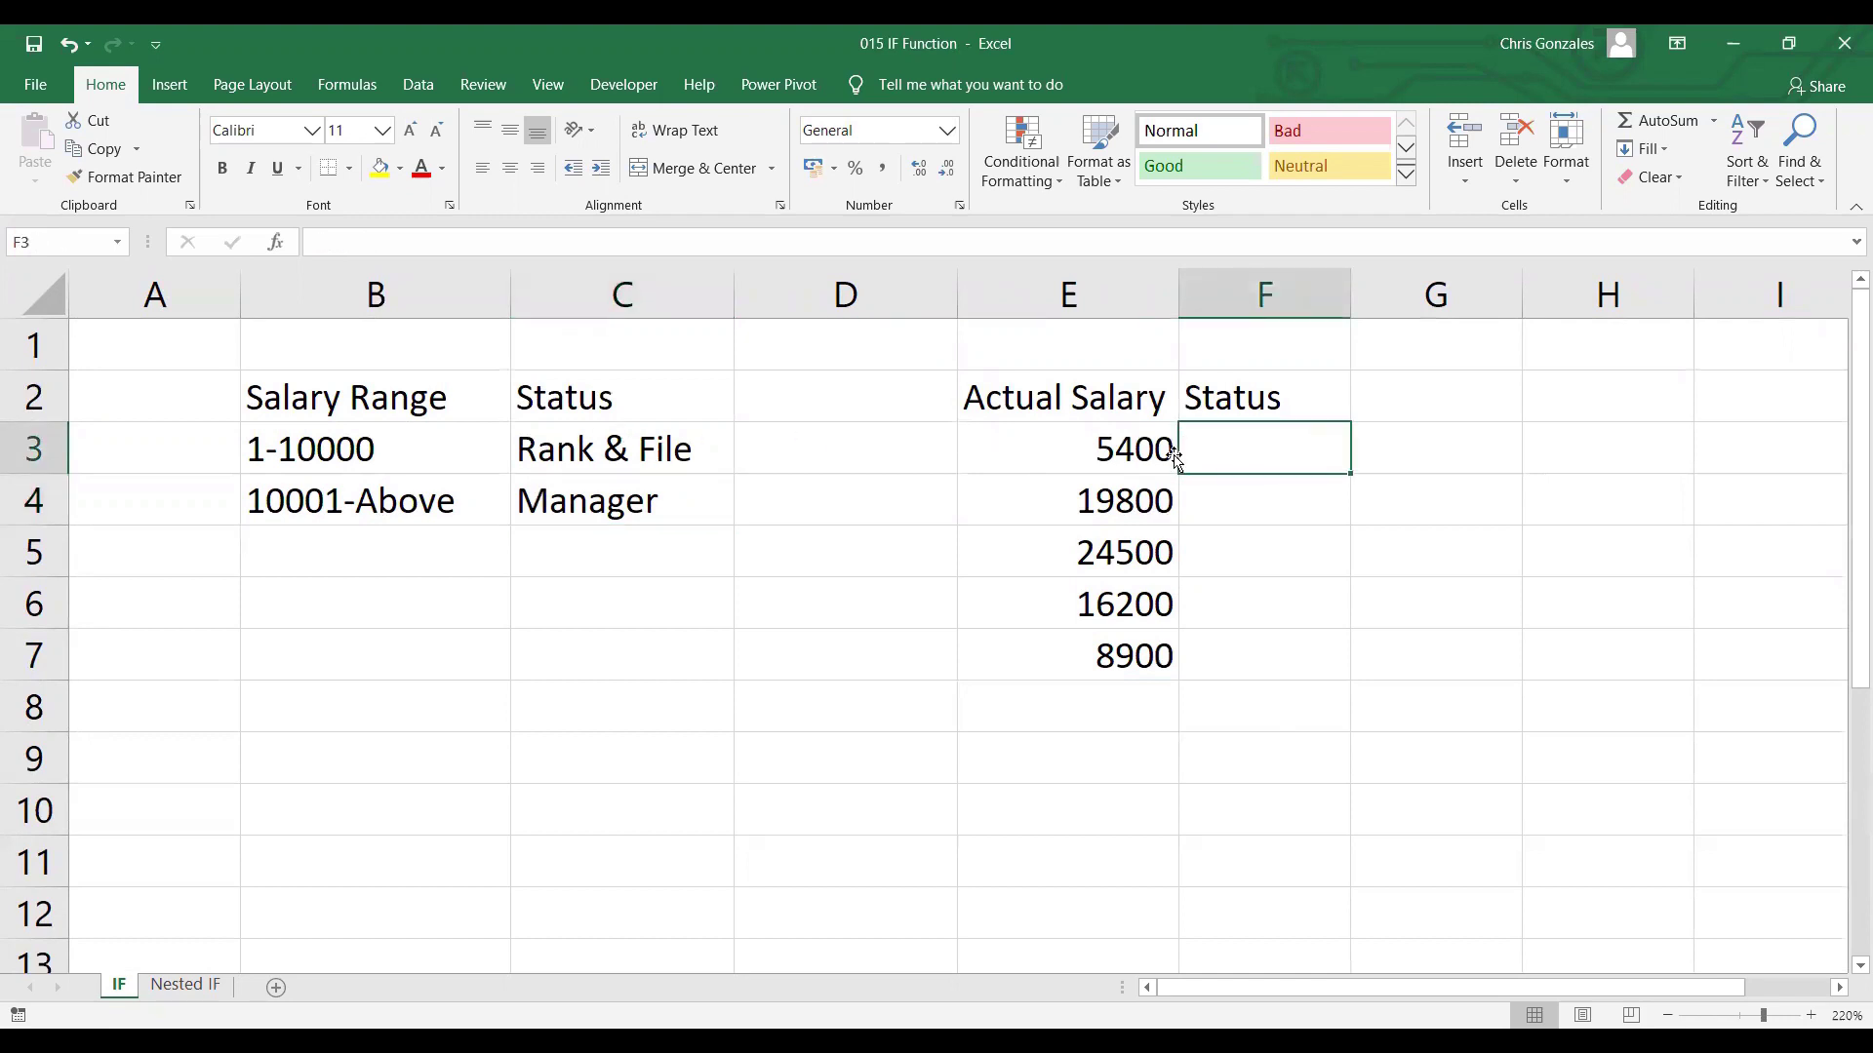
drag(1089, 449, 1092, 646)
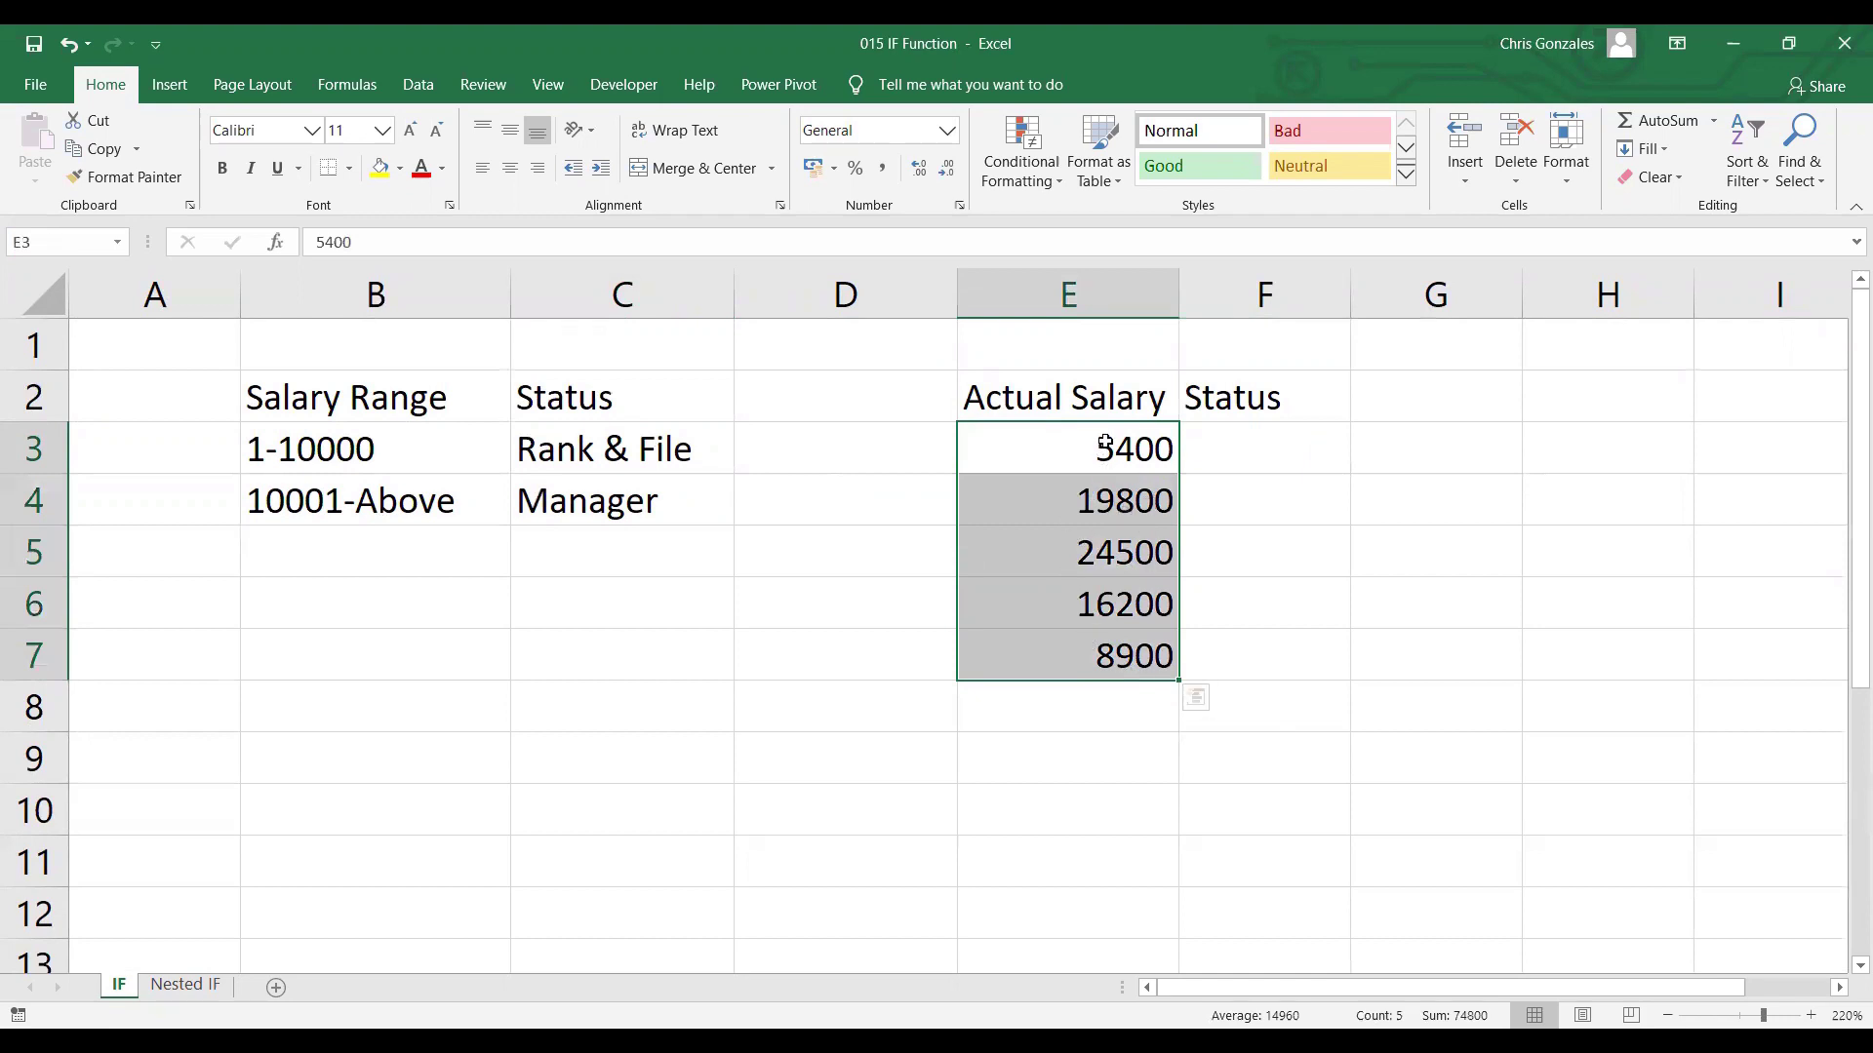
drag(351, 438, 547, 502)
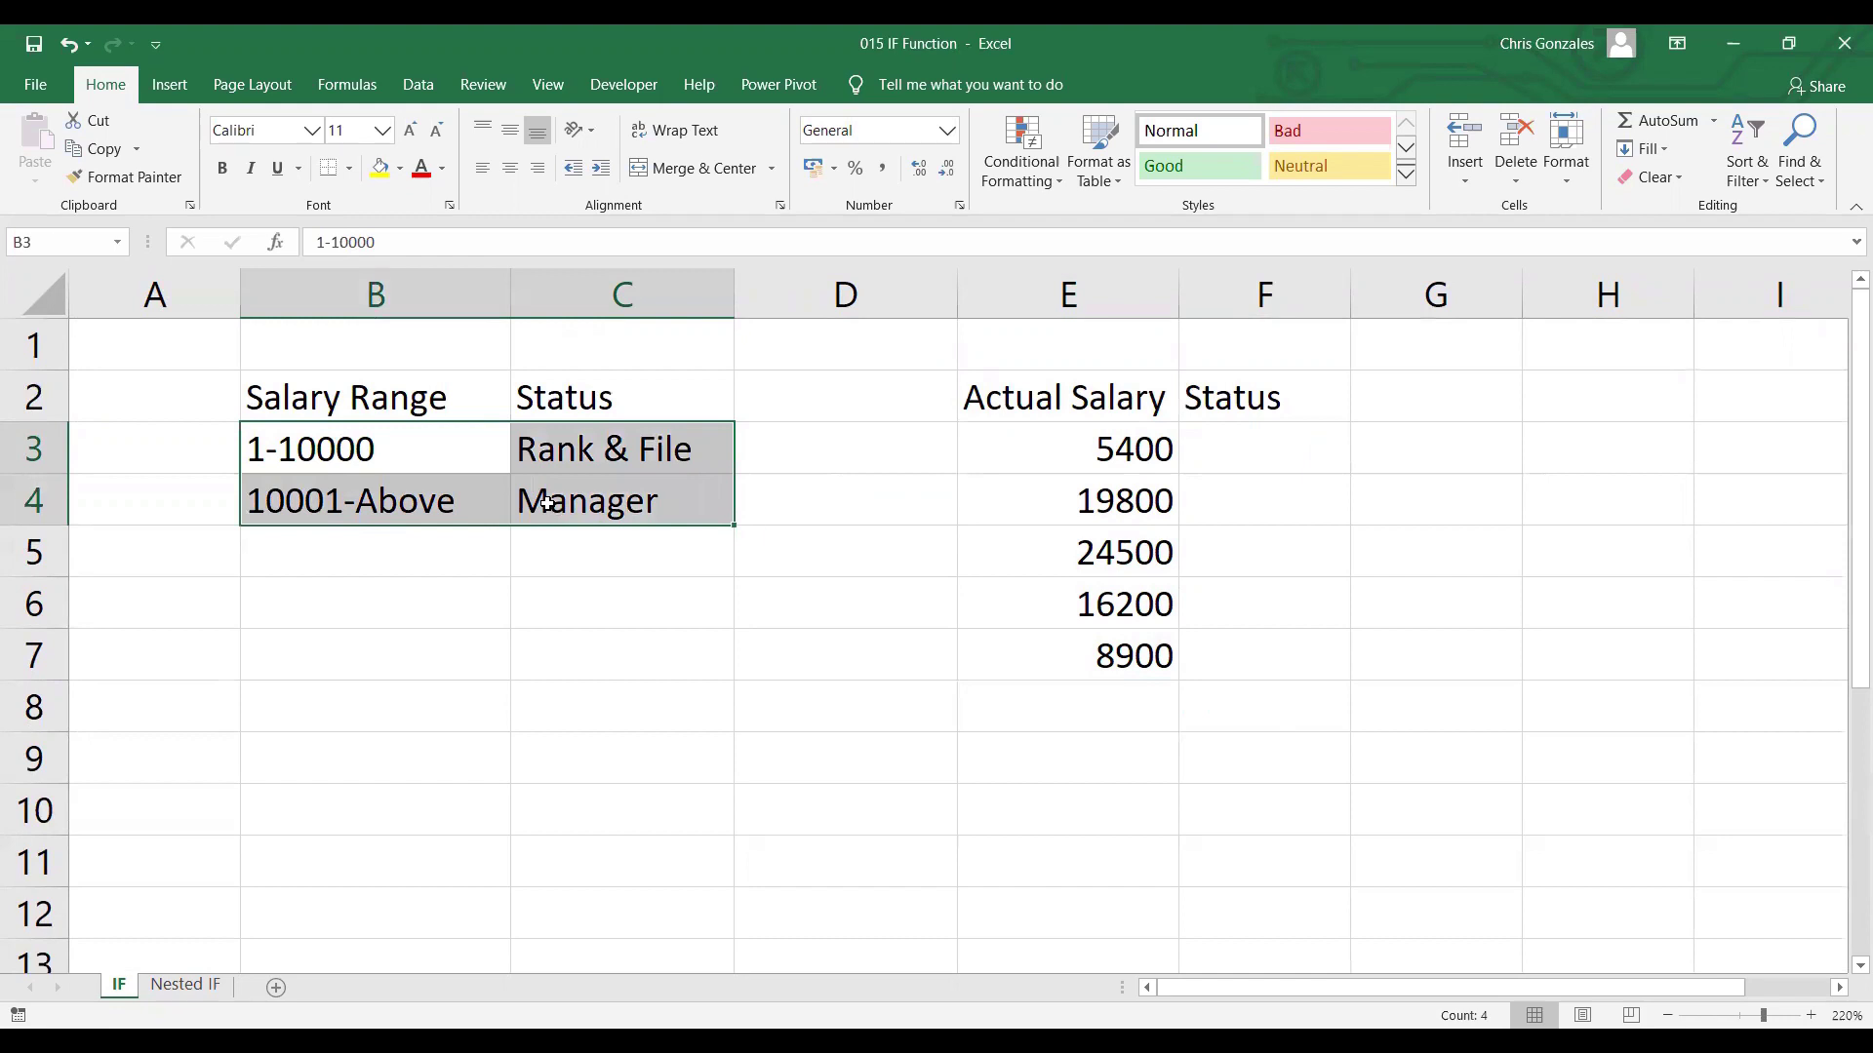
click(1200, 451)
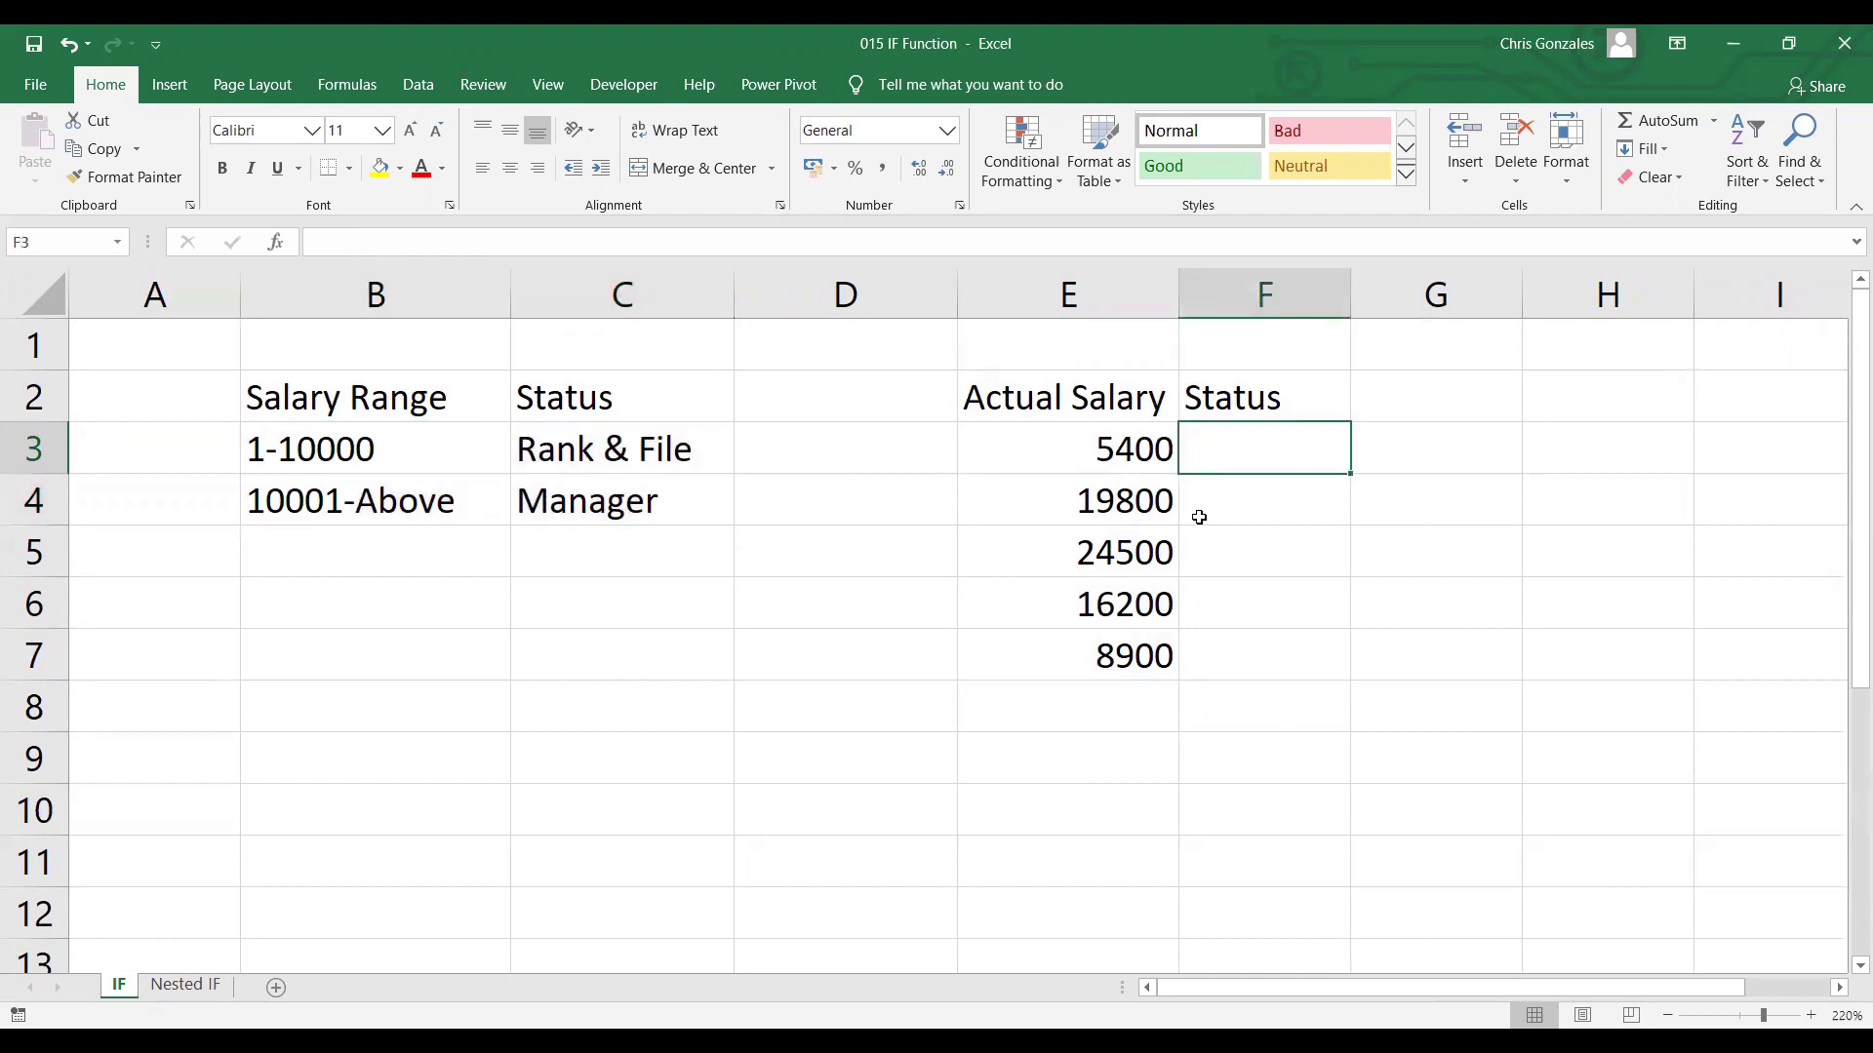
text(=)
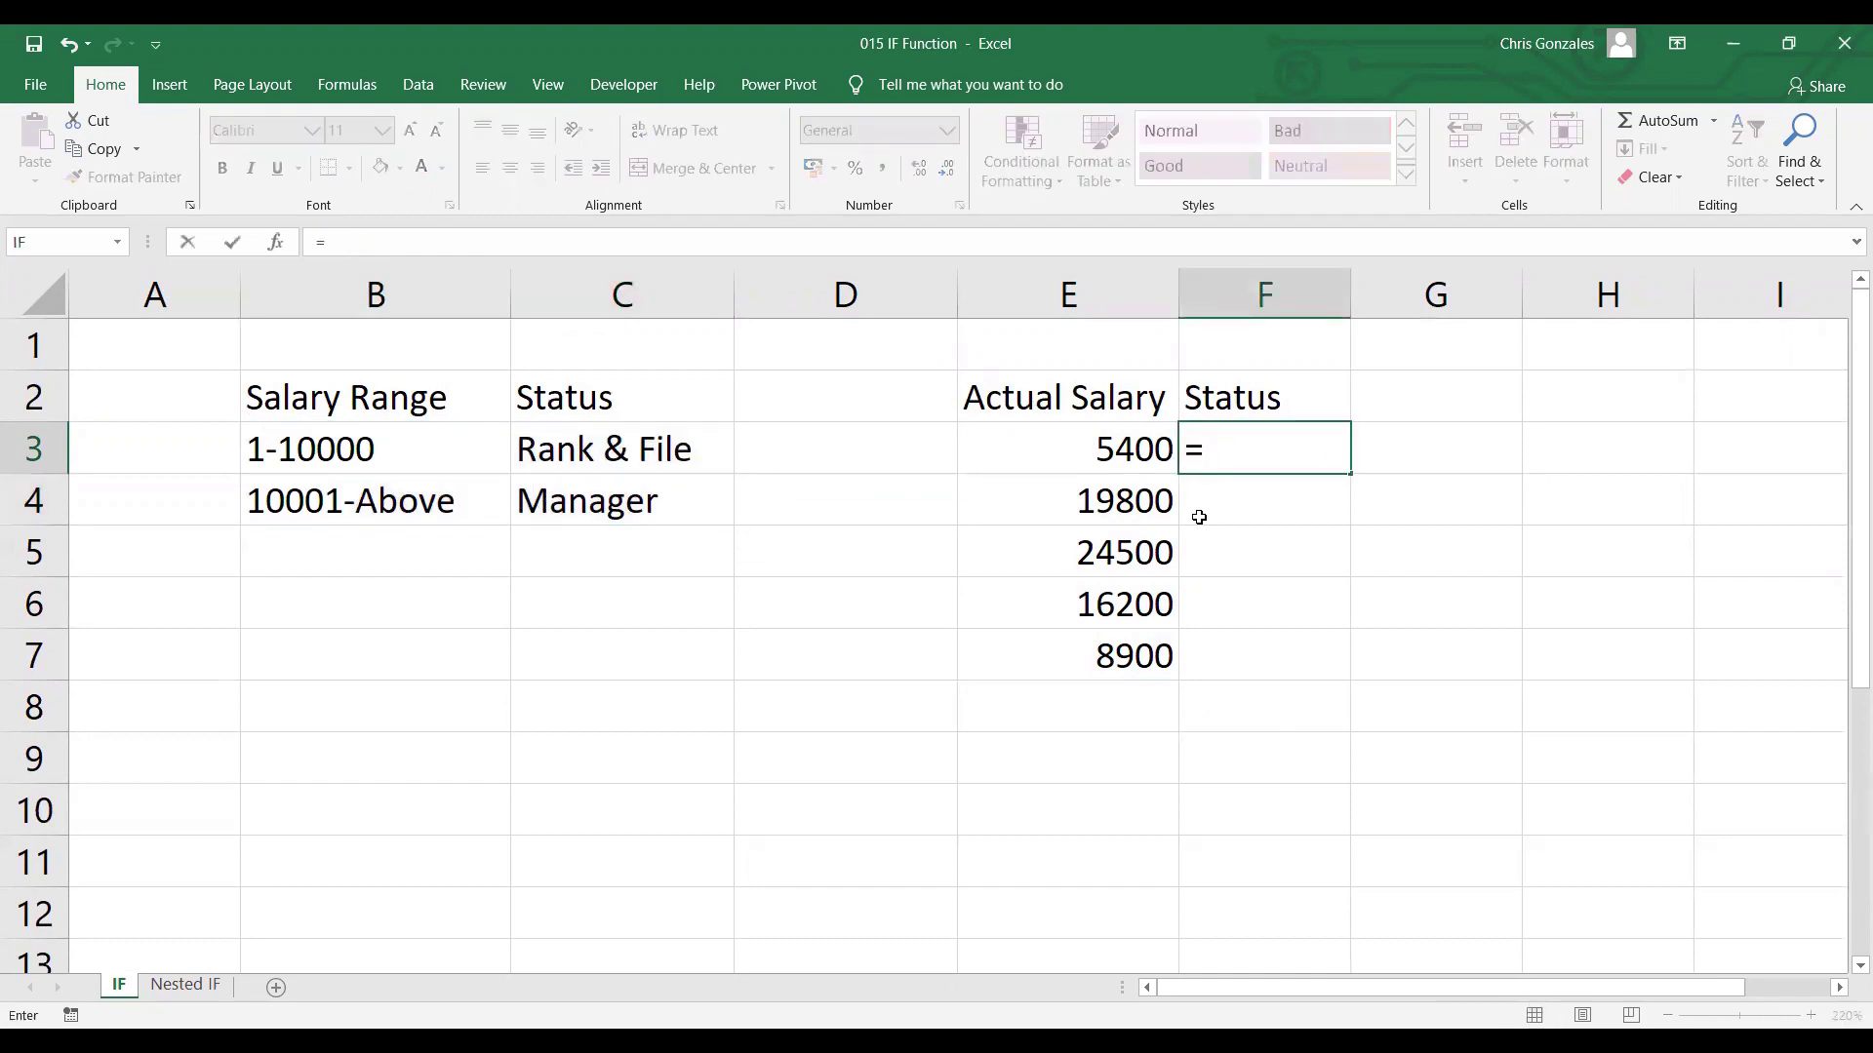
text(IF()
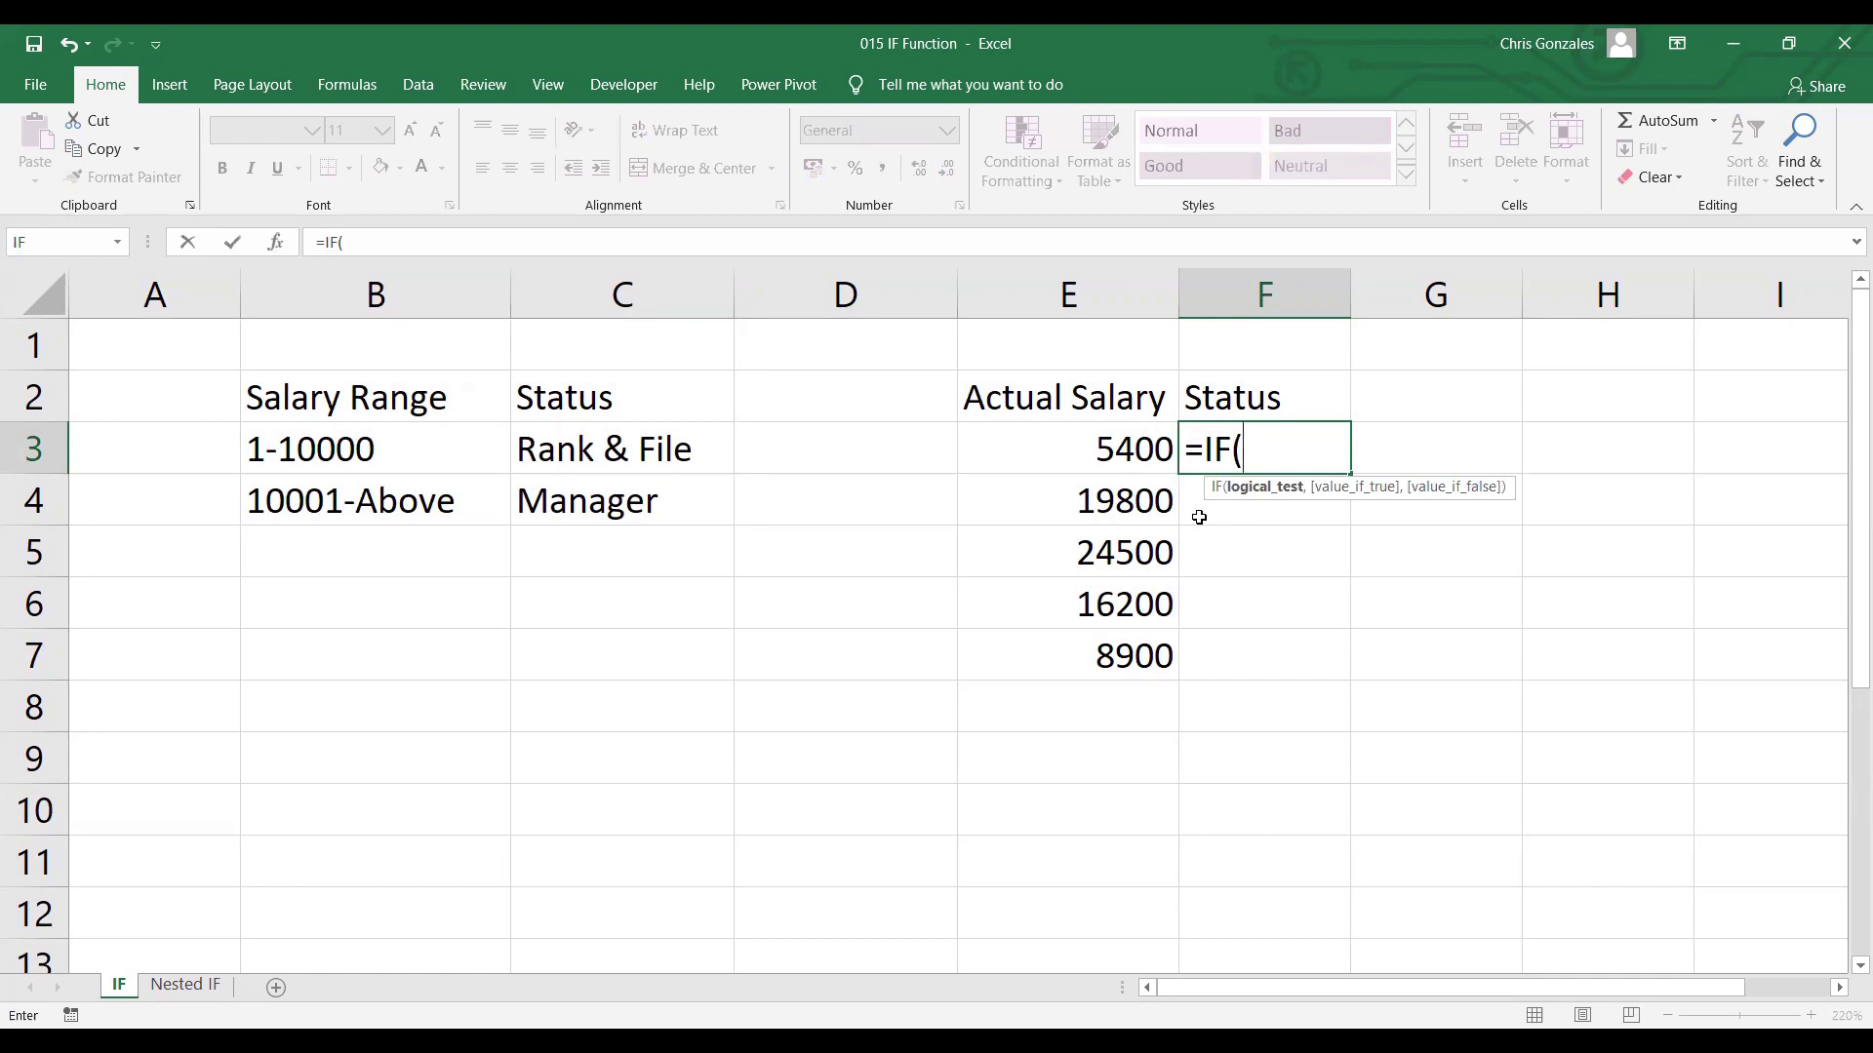
click(1098, 445)
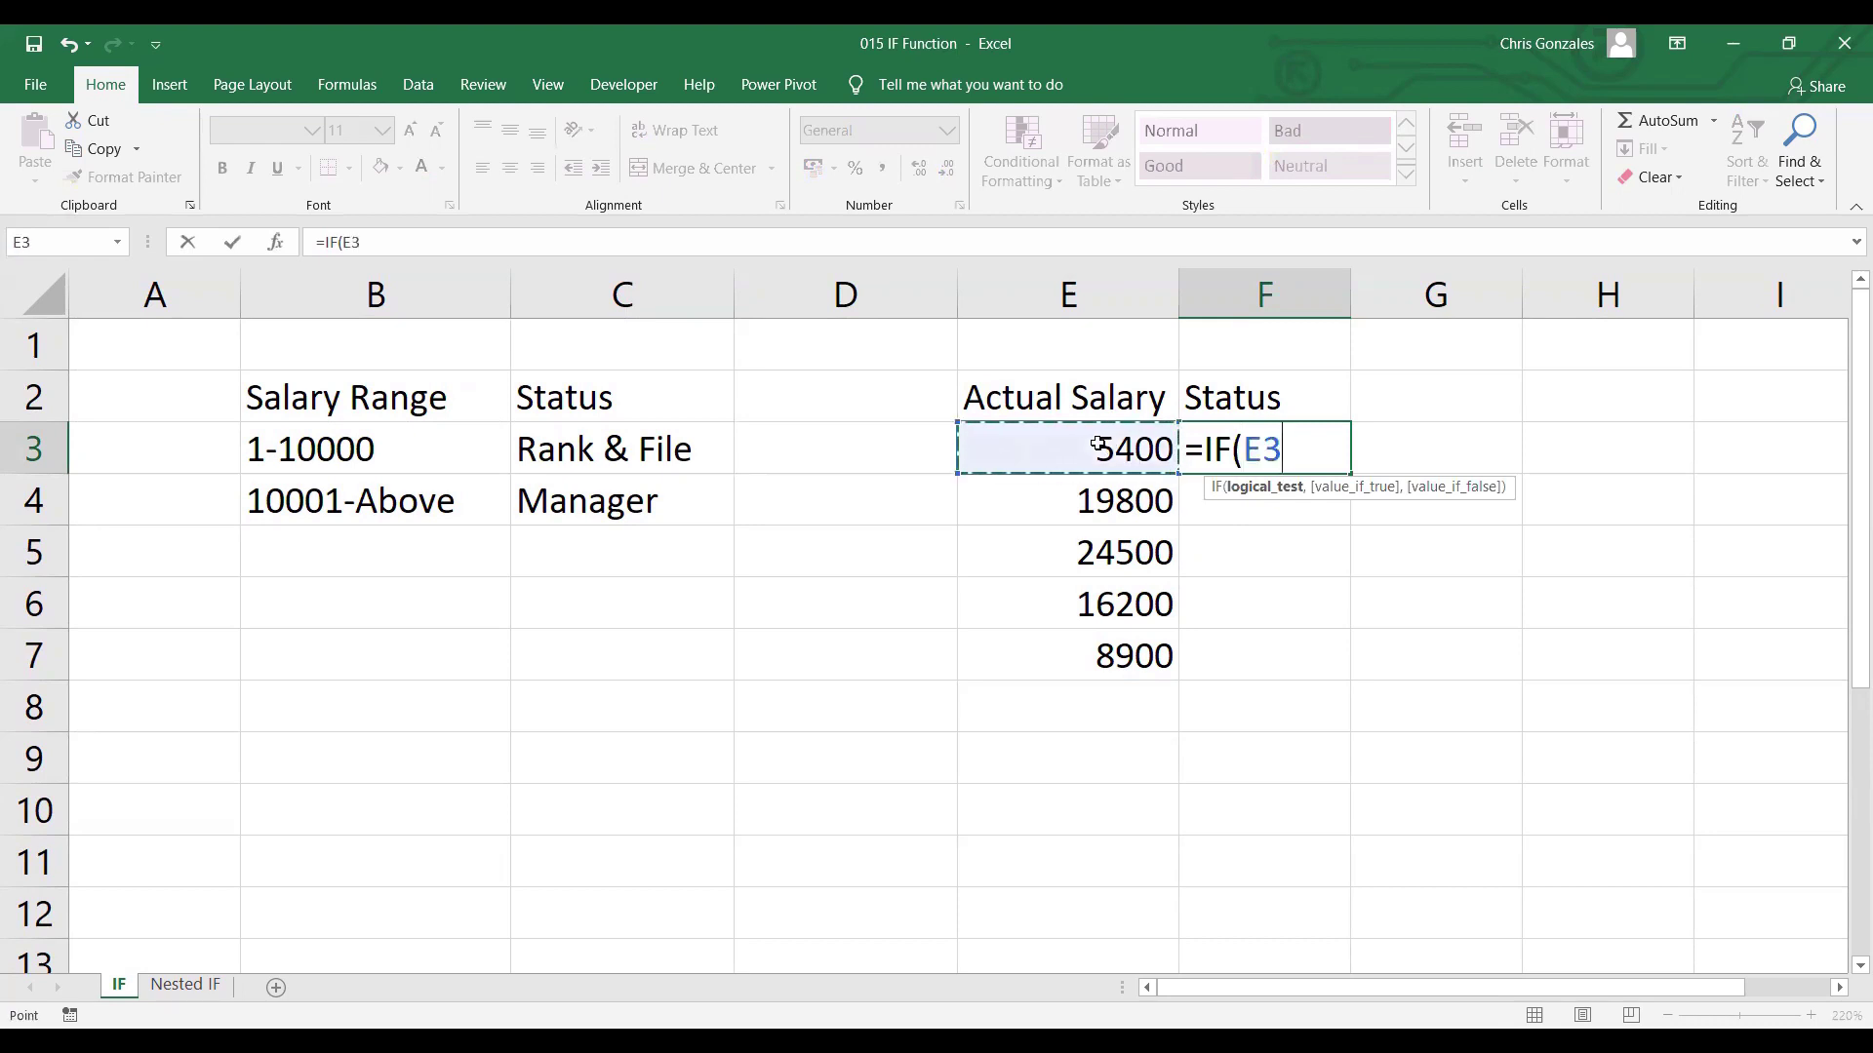
text(<=10000)
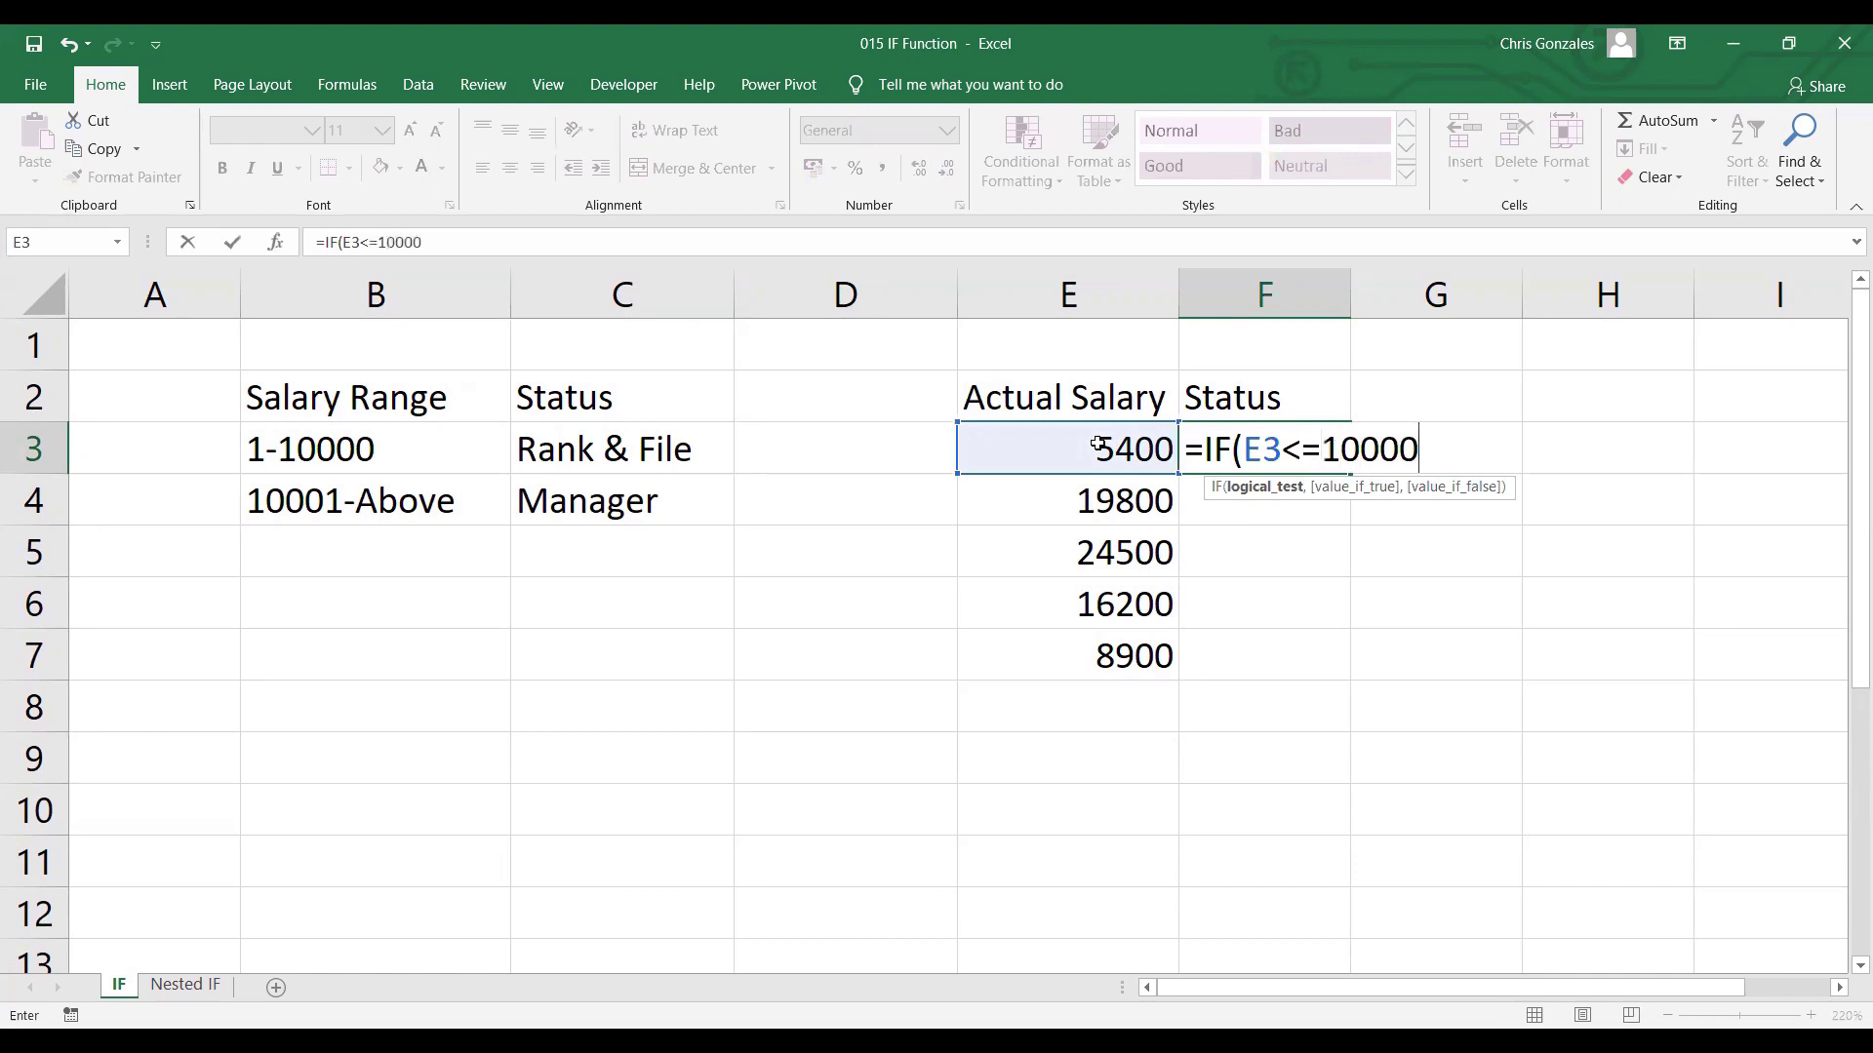
text(,)
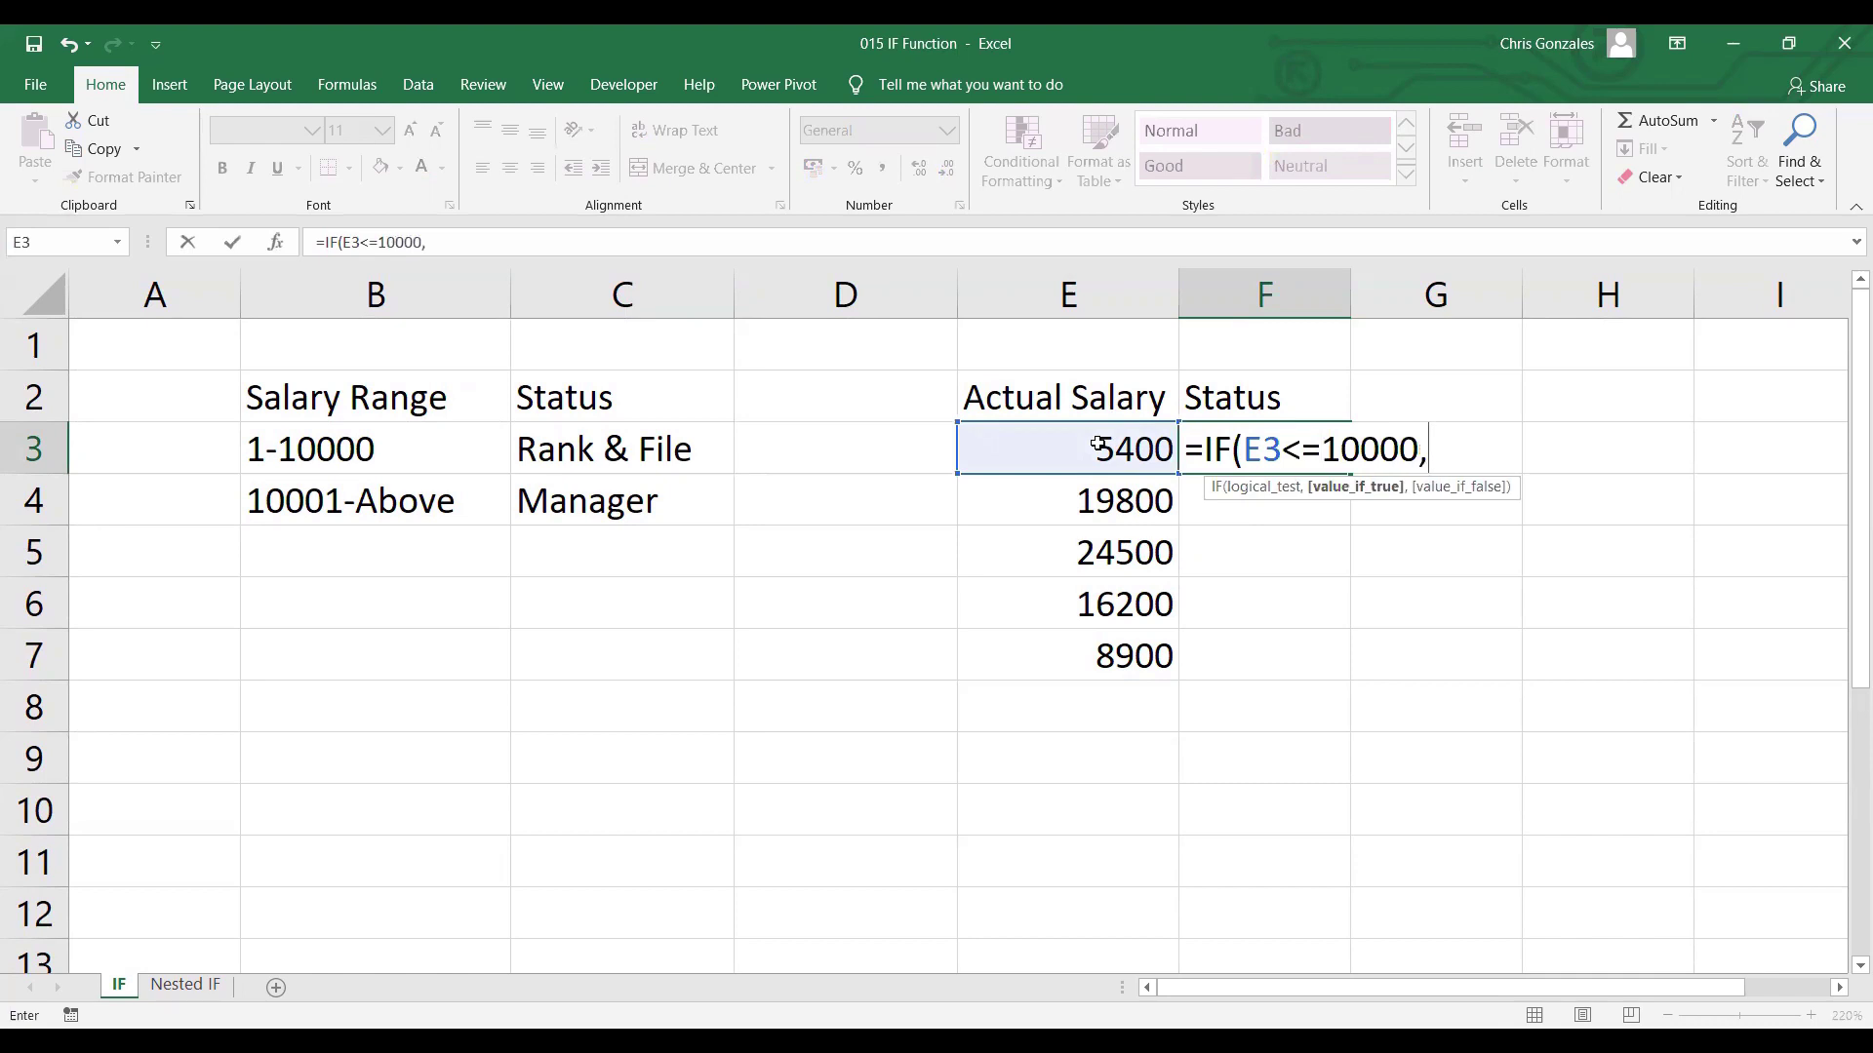
text(RF,)
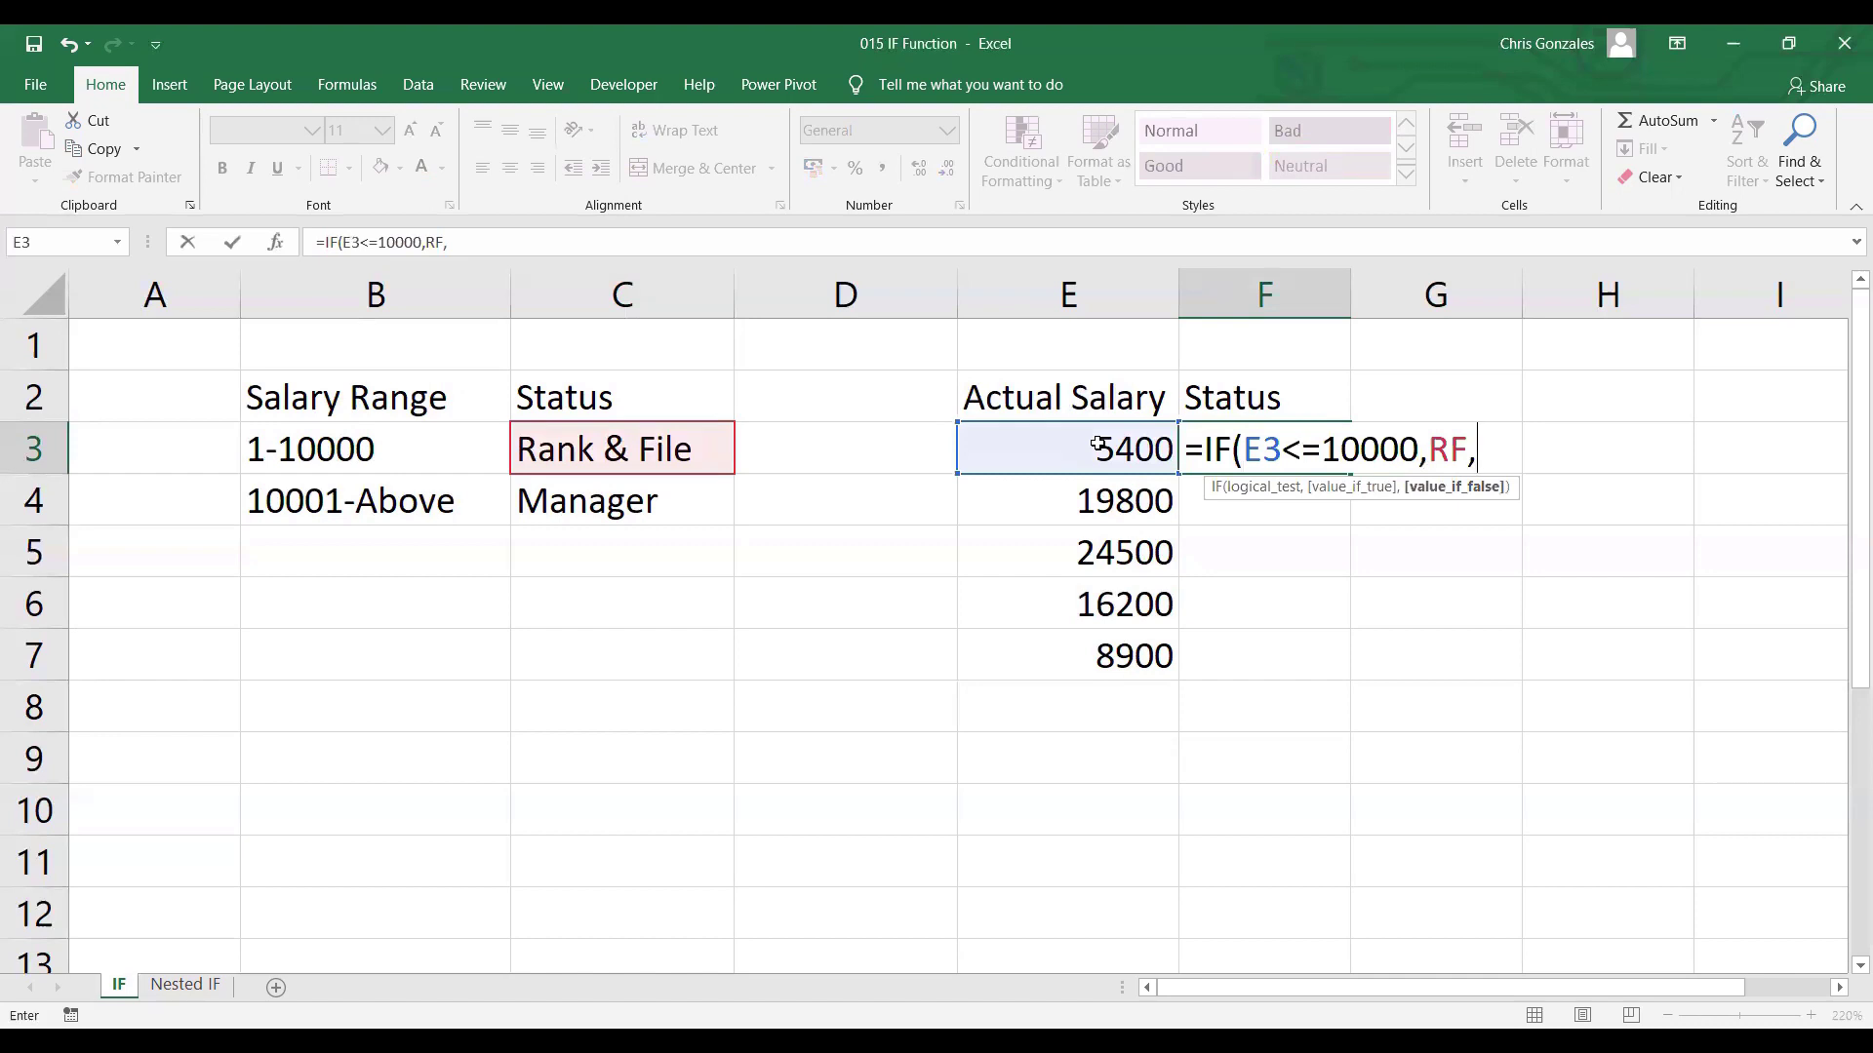
text(MN))
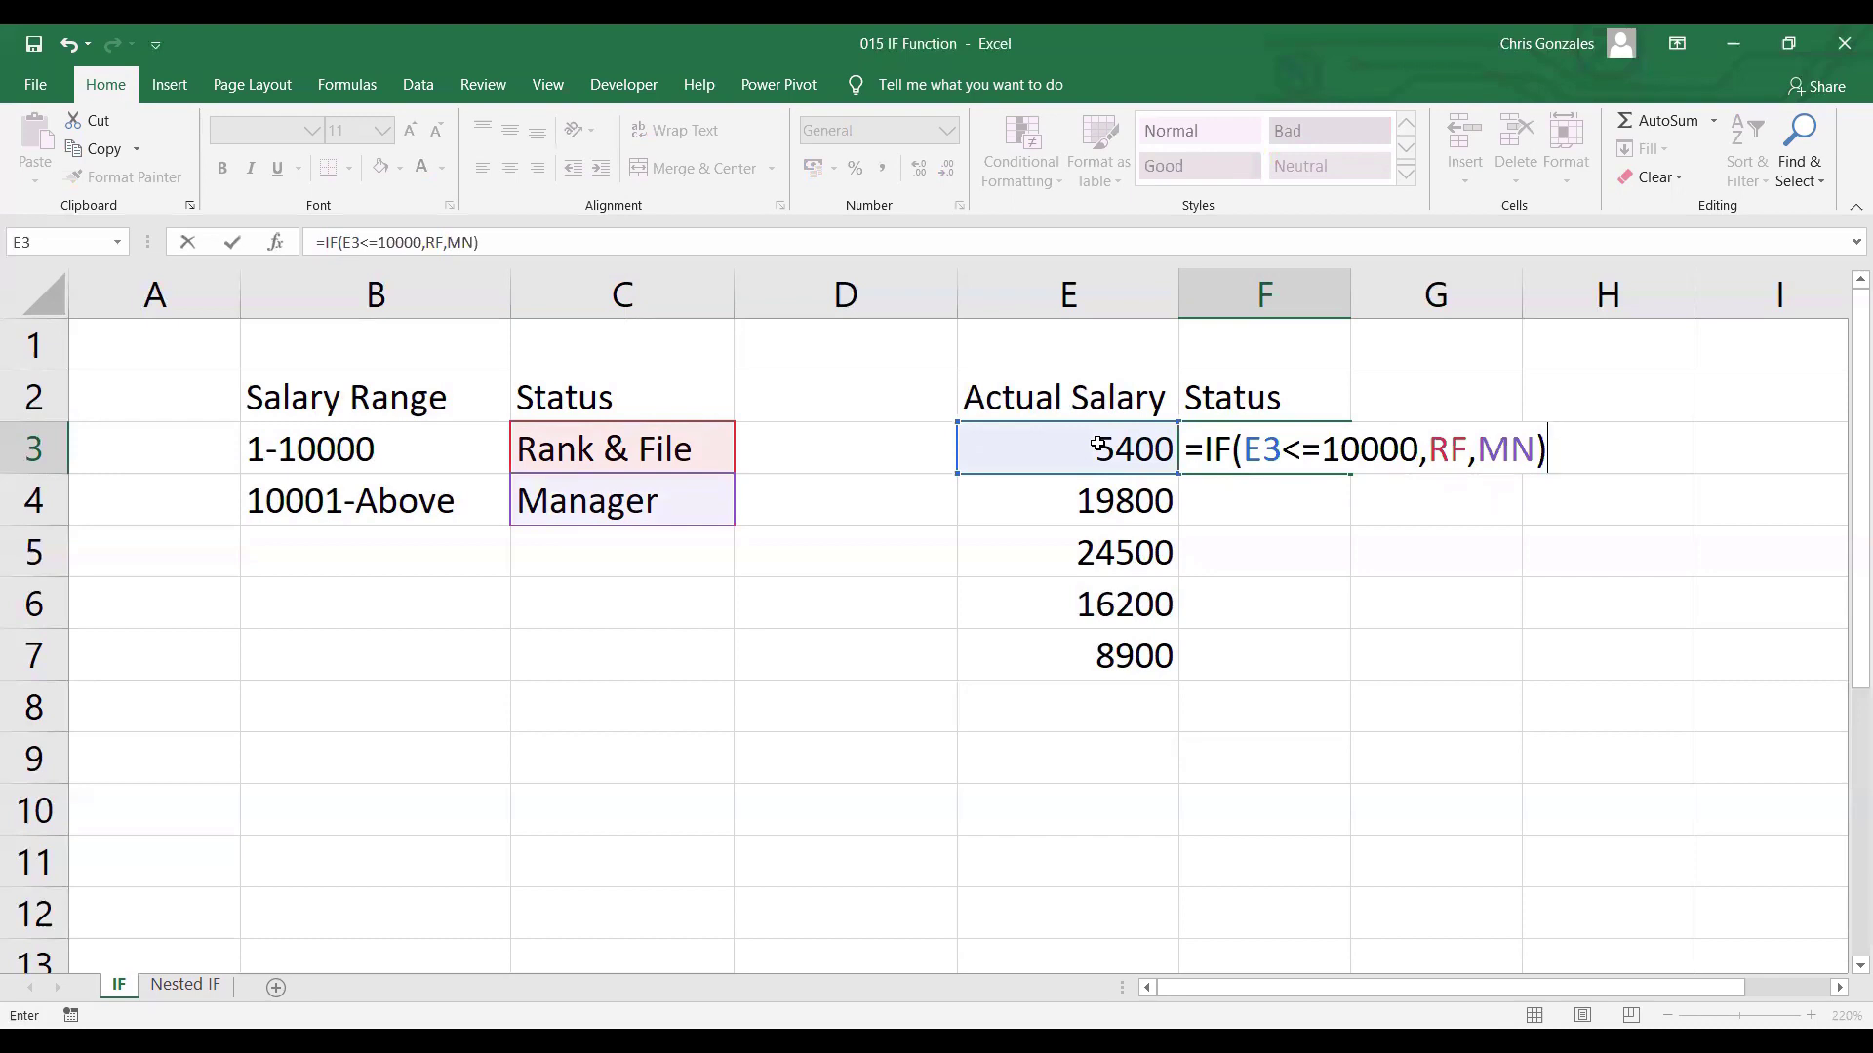
key(Return)
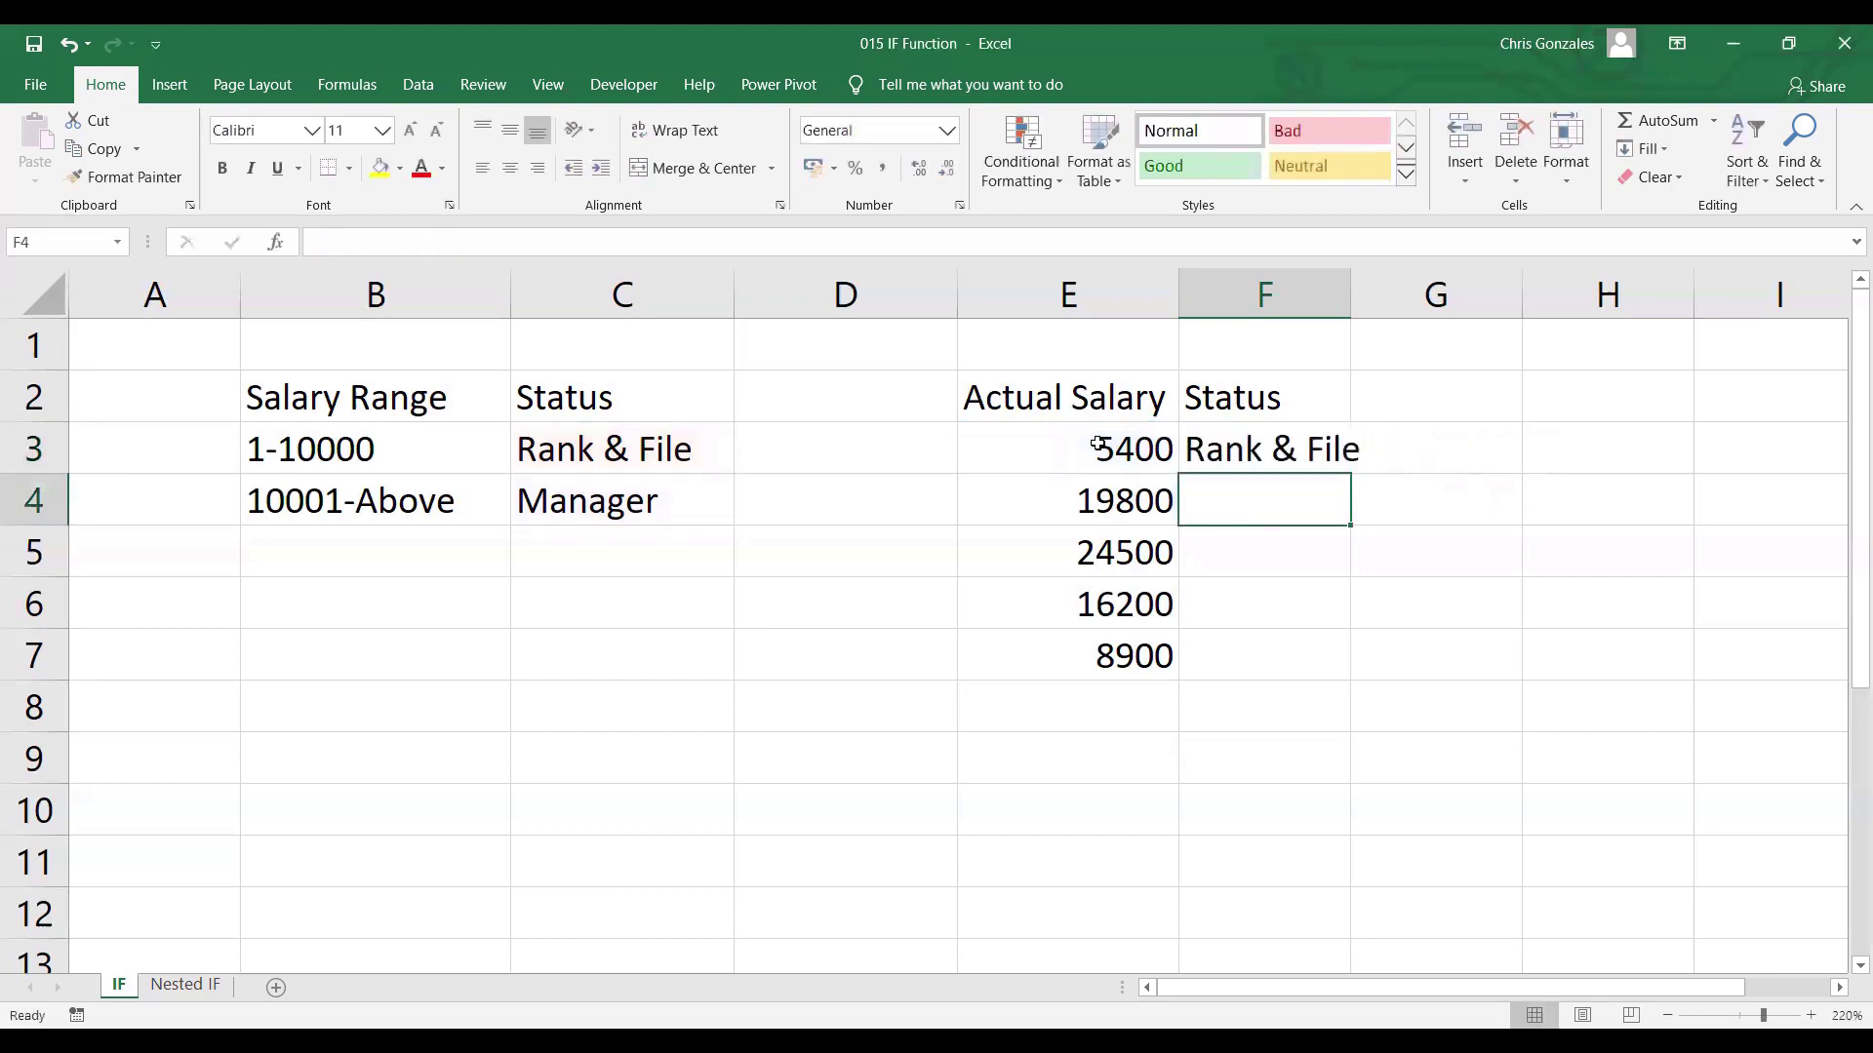
Fill the status formula from F3 down to F7 and autofit the width of column F
click(1344, 439)
drag(1350, 468, 1343, 681)
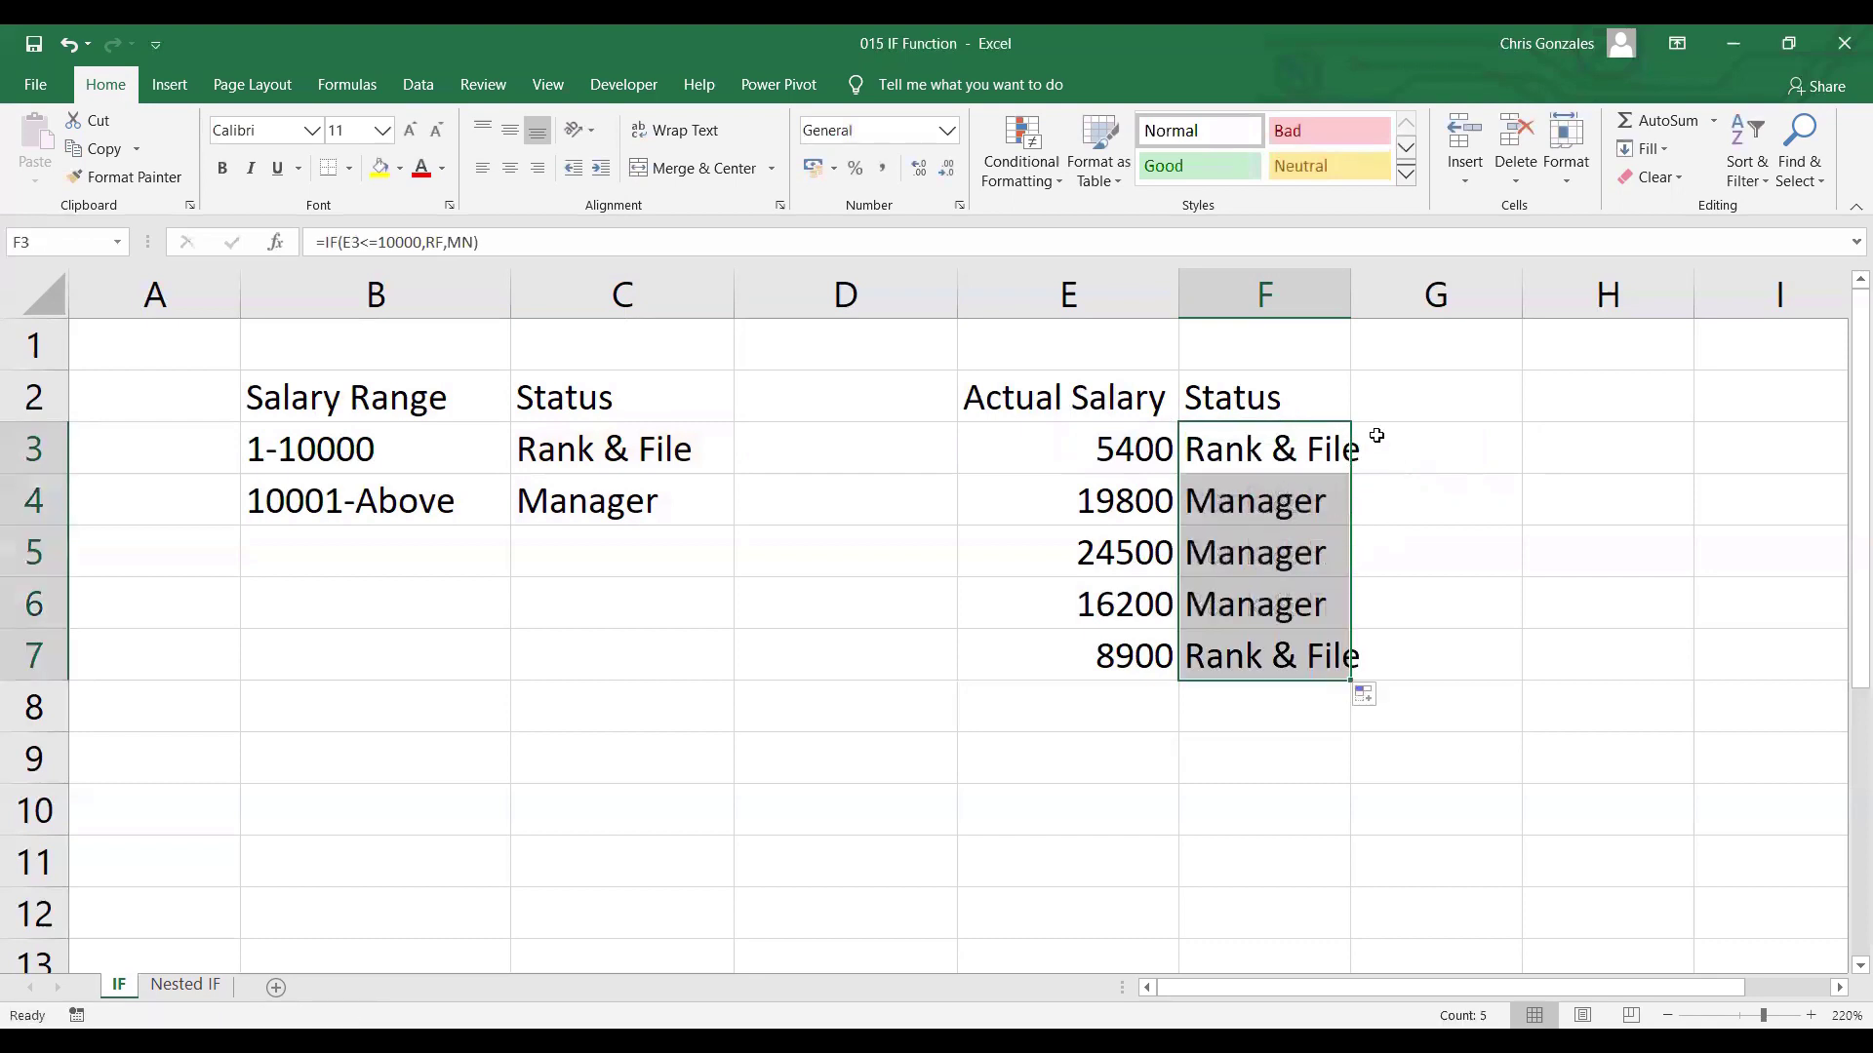
double_click(1355, 302)
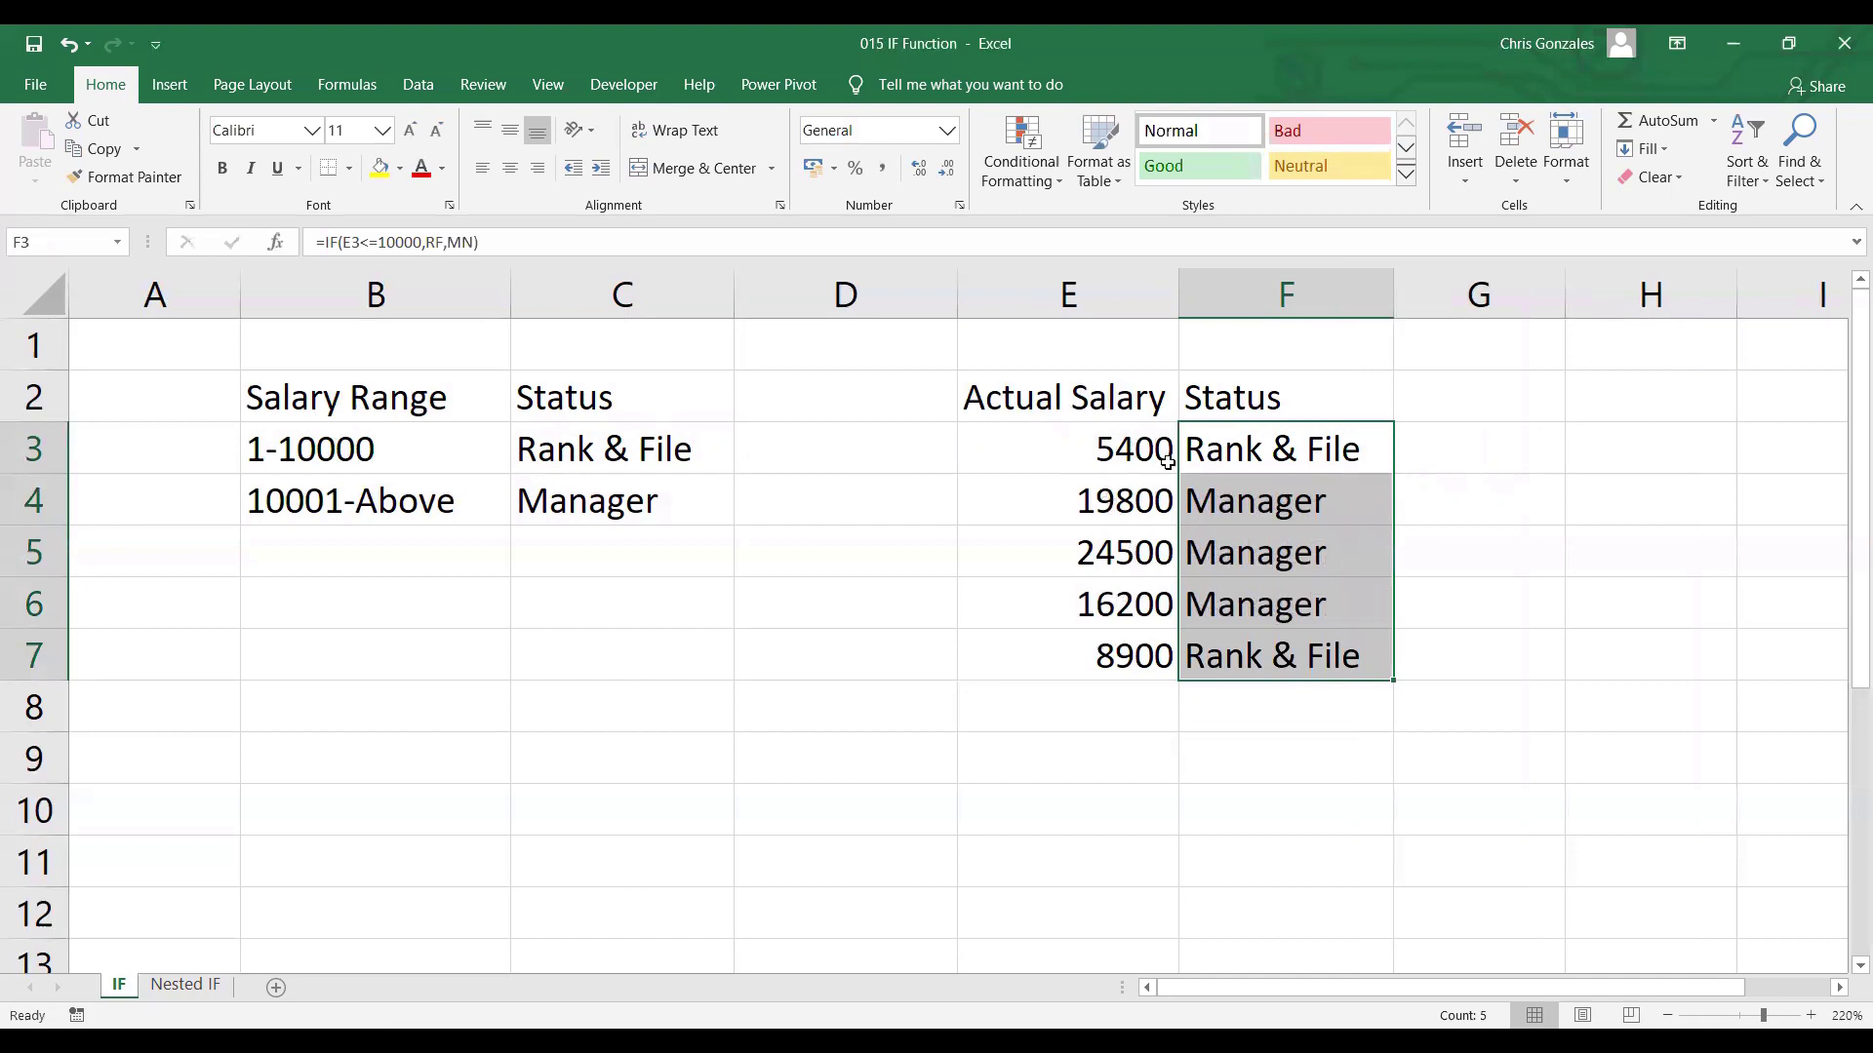
Change the logical test of the IF formula in F3 to E3>=10001
click(1238, 451)
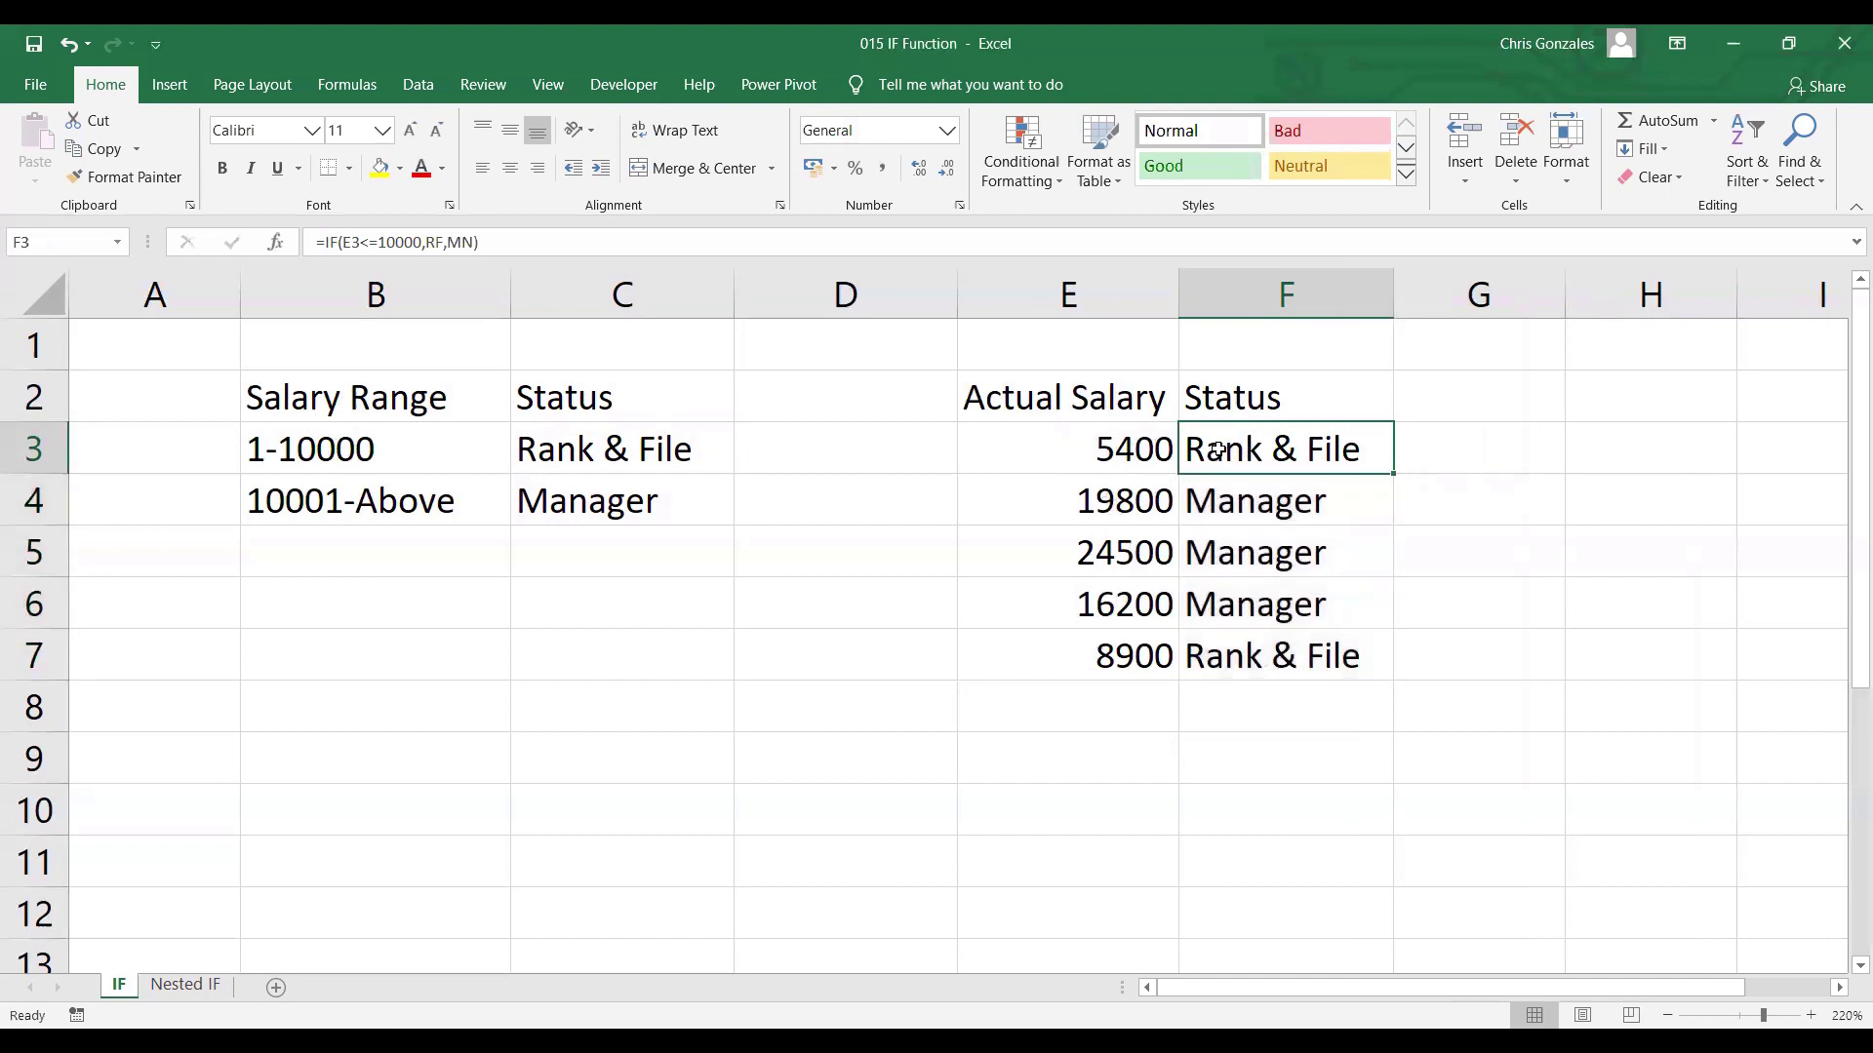
double_click(1196, 449)
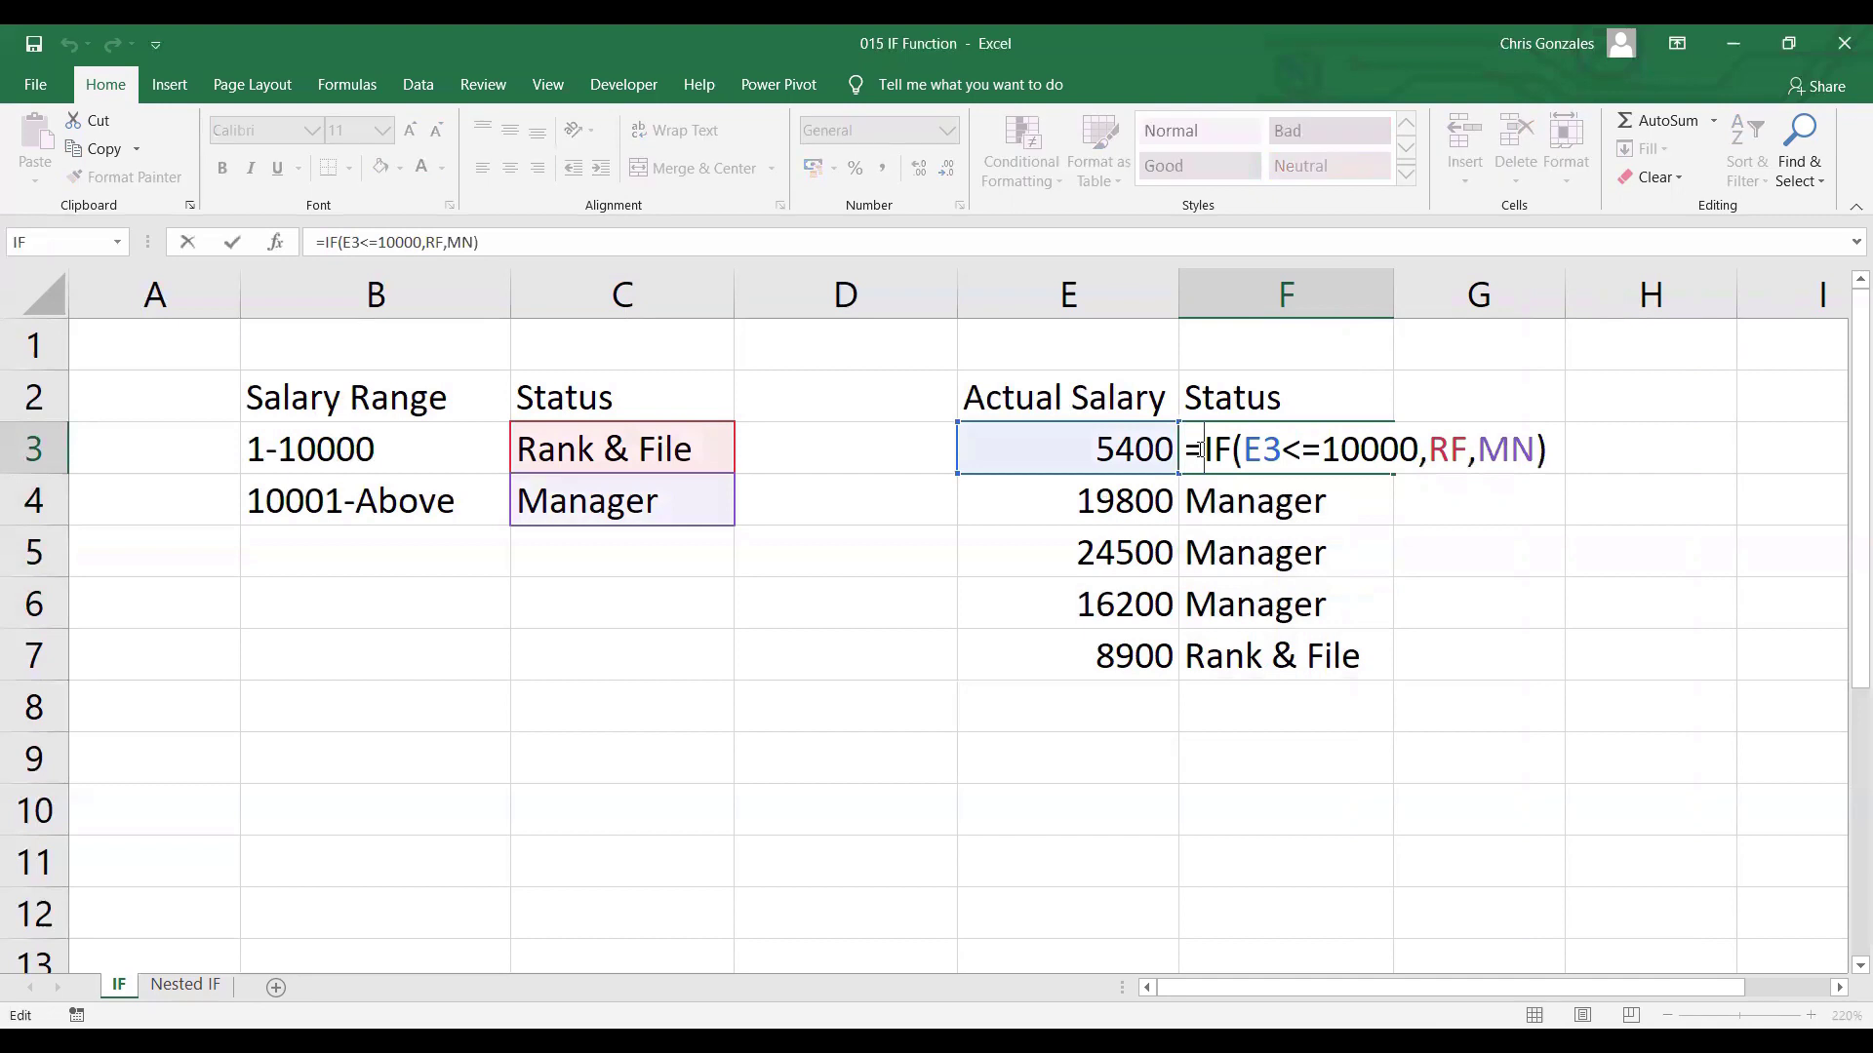
click(1303, 454)
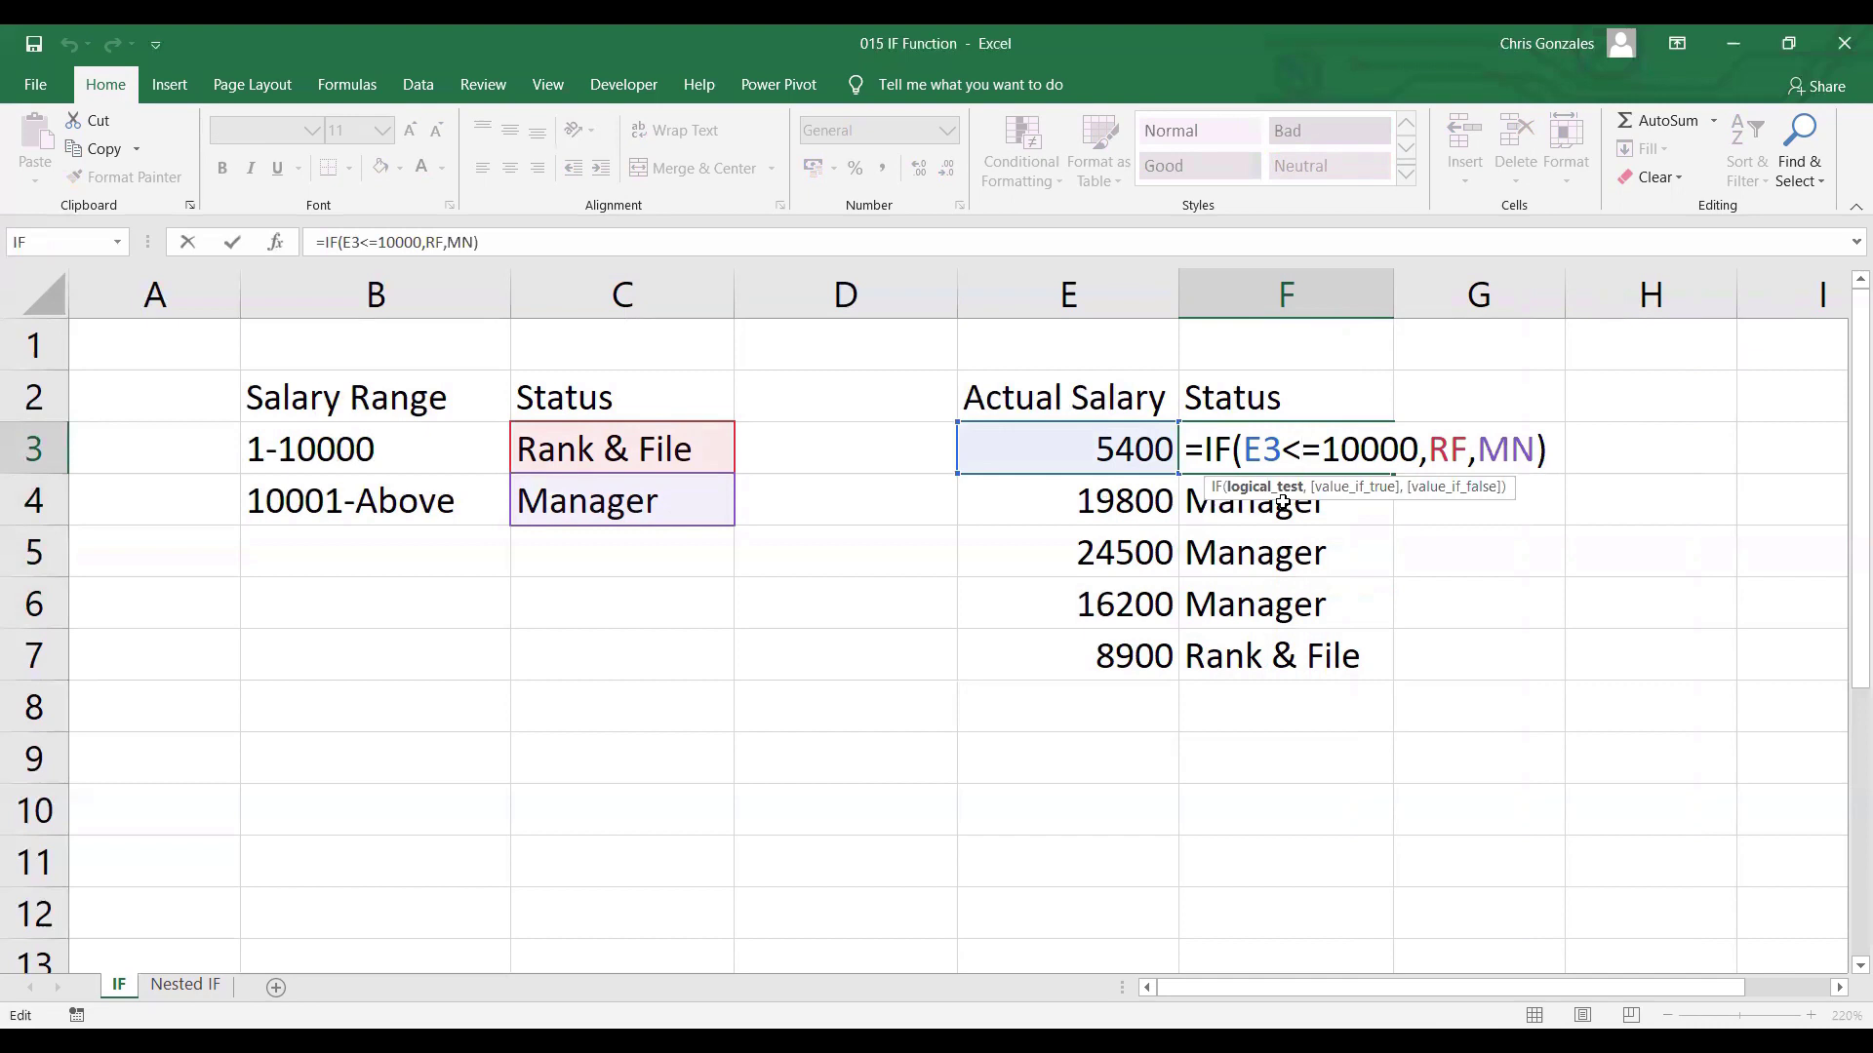
key(BackSpace)
text(>)
key(Right)
key(Right)
key(Right)
key(Right)
key(Right)
key(Right)
key(BackSpace)
text(1)
Swap the outcomes in F3's IF formula so it returns MN if true and RF if false, and commit it
key(Right)
key(Right)
key(Right)
key(shift+Left)
key(shift+Left)
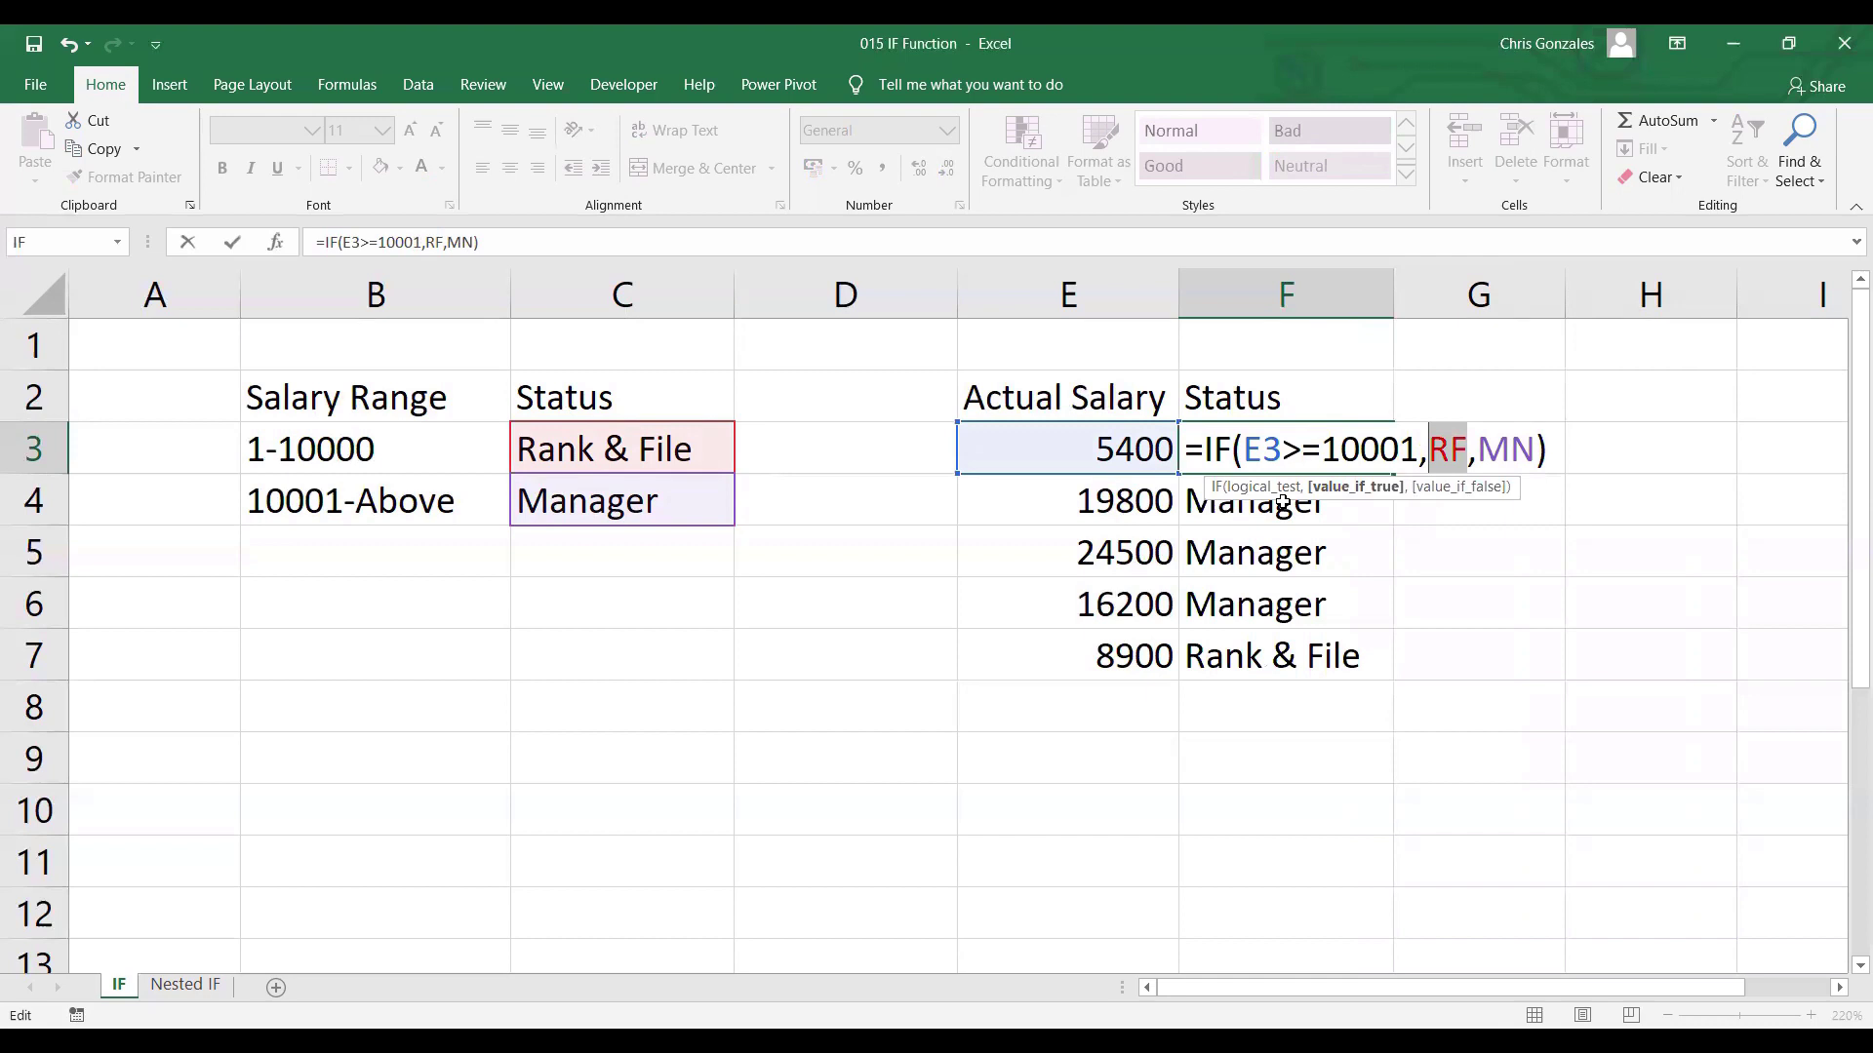
text(MN)
key(Right)
key(shift+Right)
key(shift+Right)
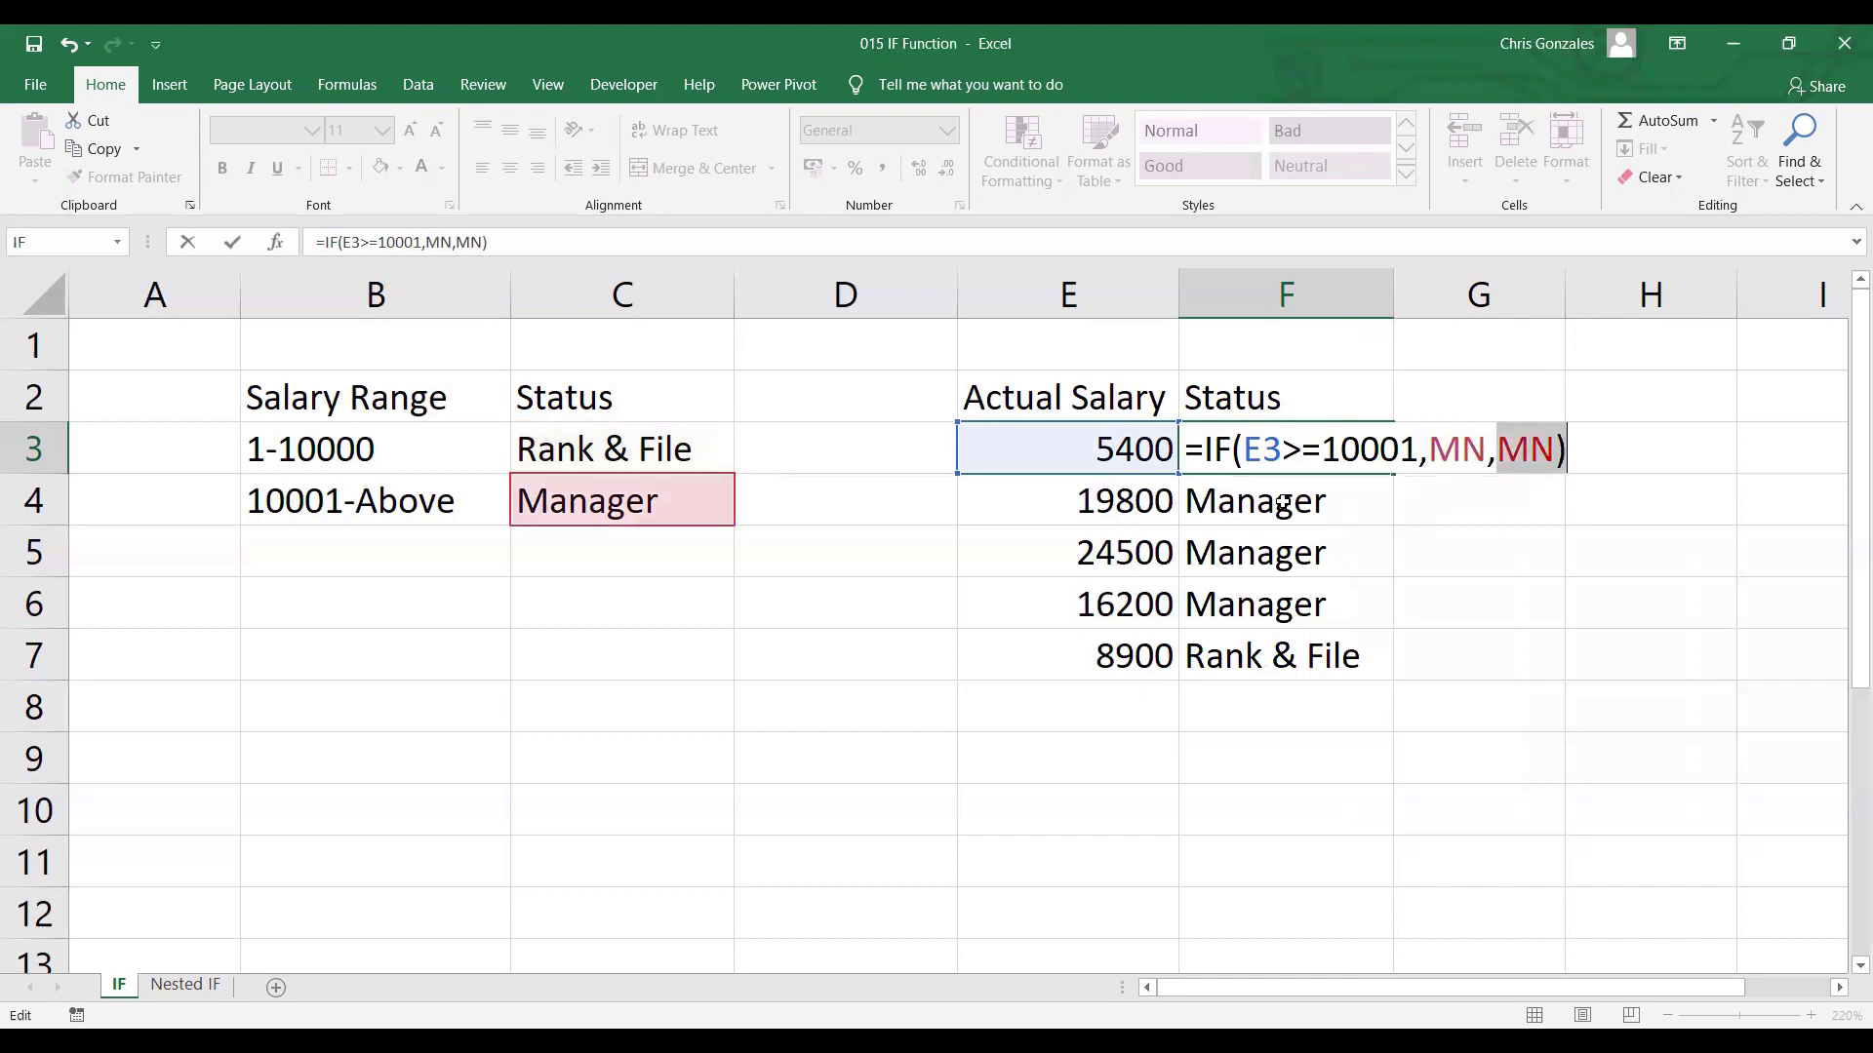
text(RF)
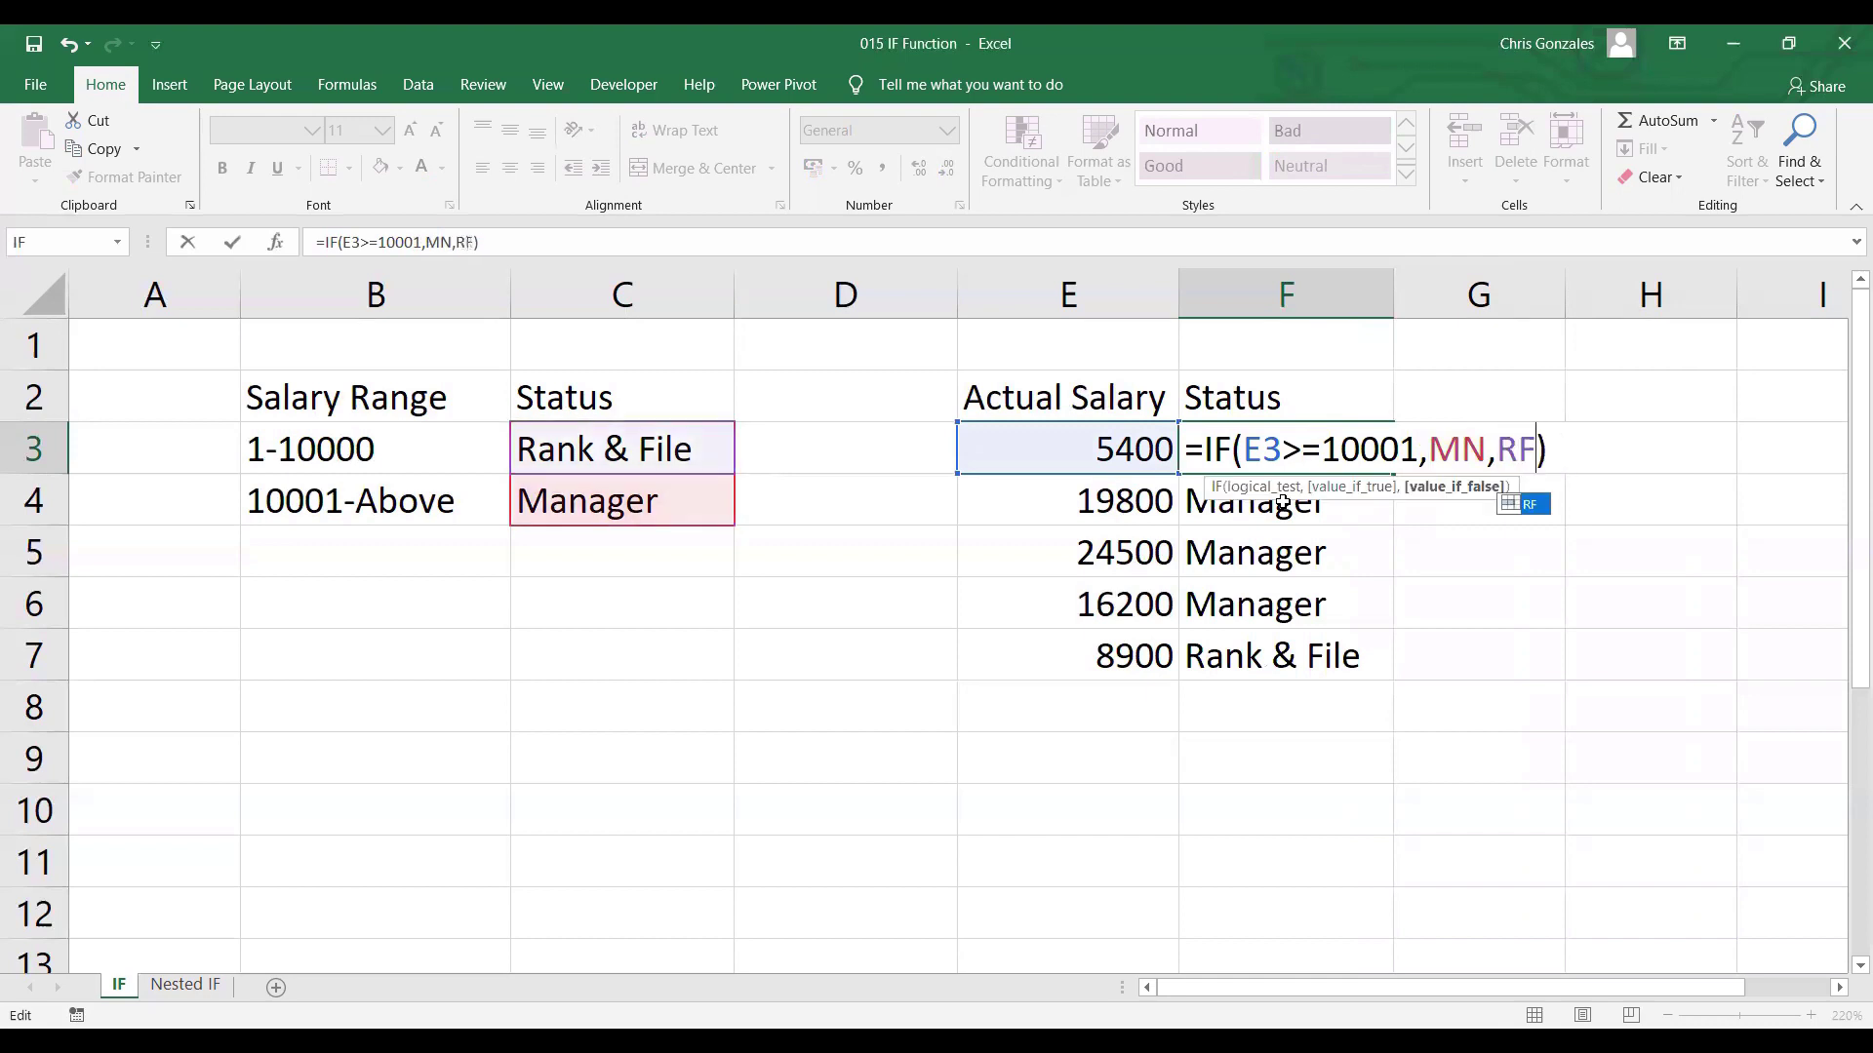
click(1557, 453)
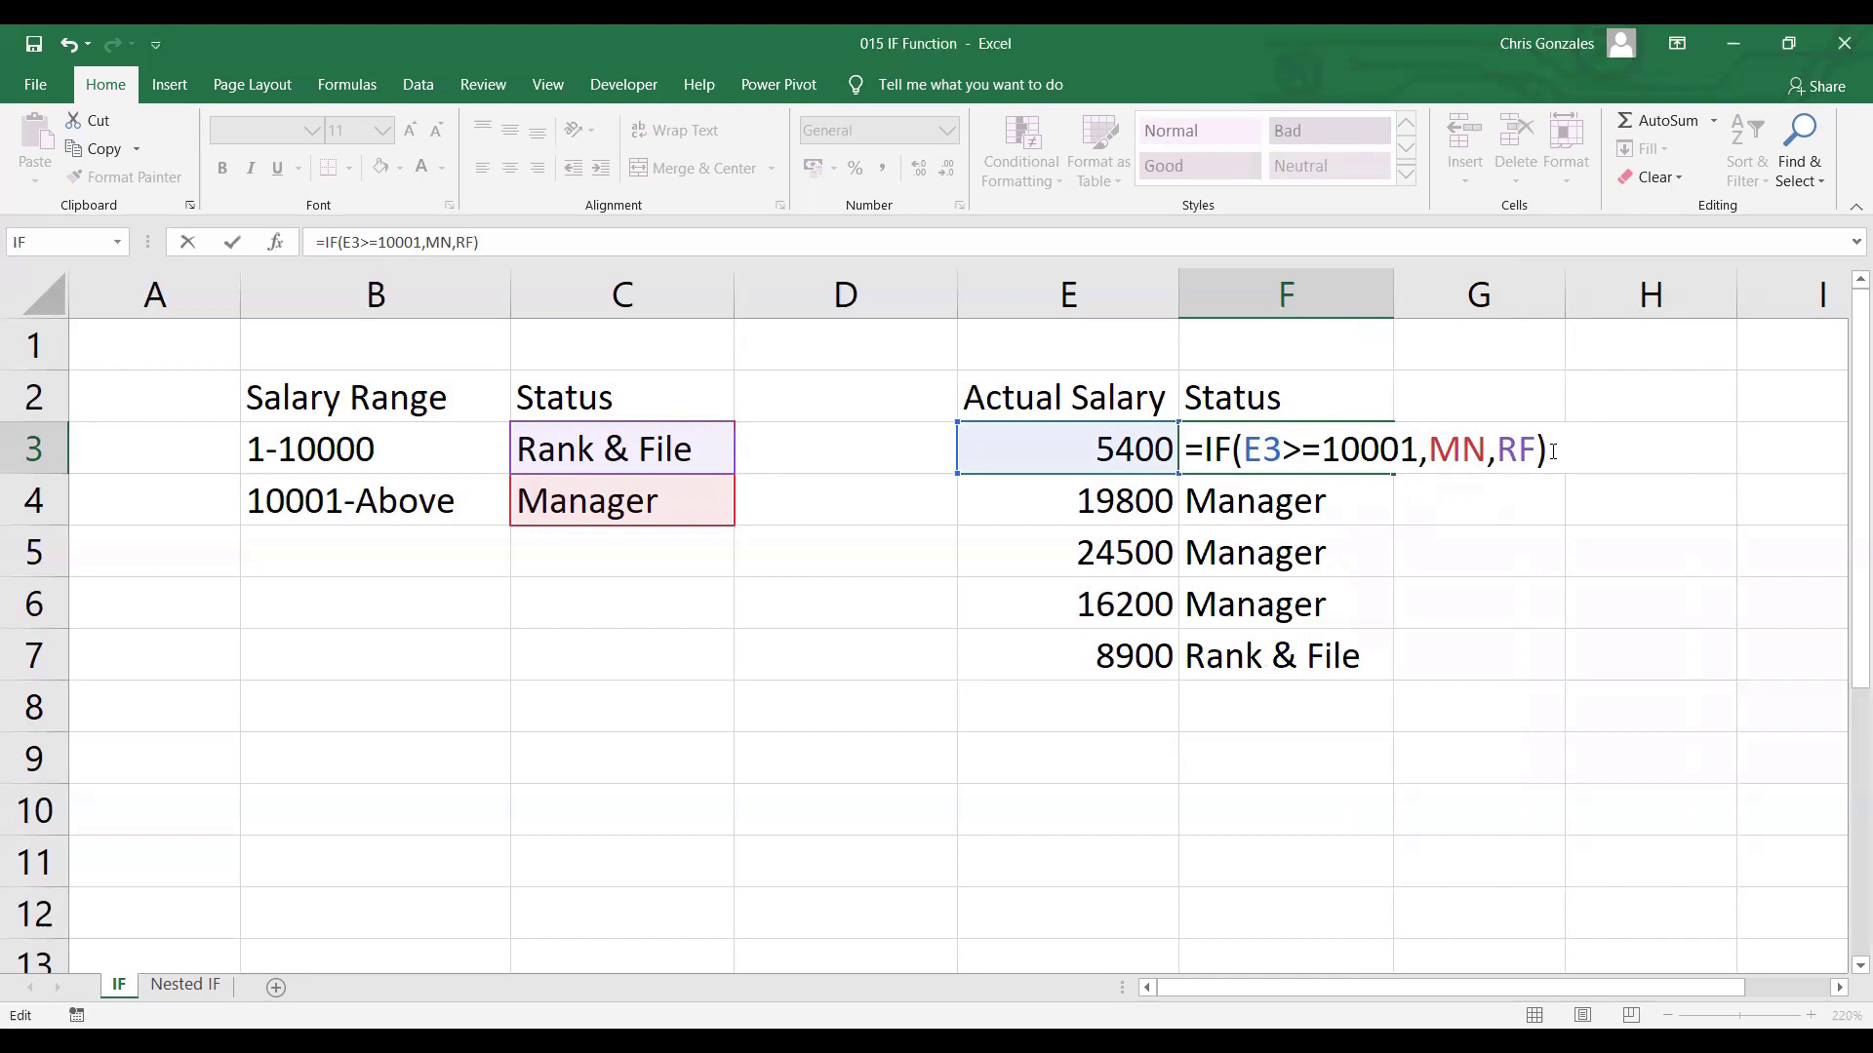
key(Return)
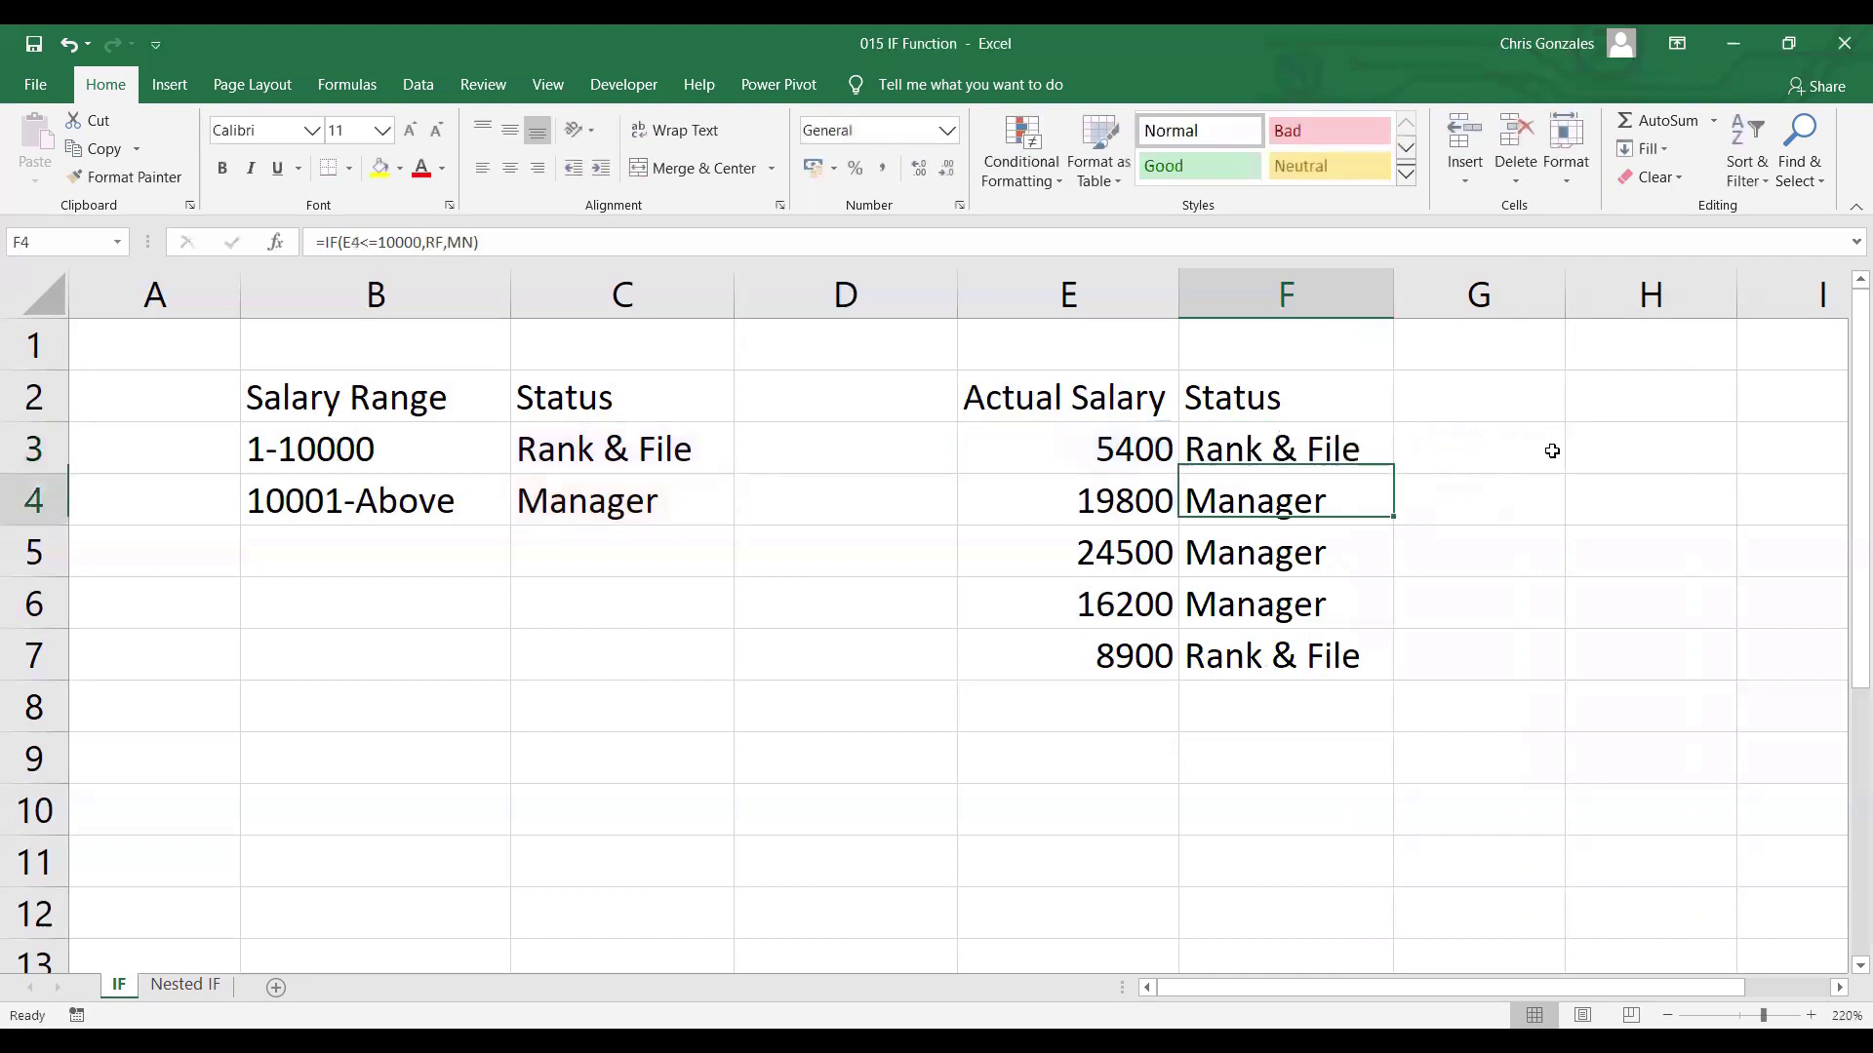
Fill the revised IF formula from F3 down to F7 and review the arguments of the formula in F3
click(1363, 439)
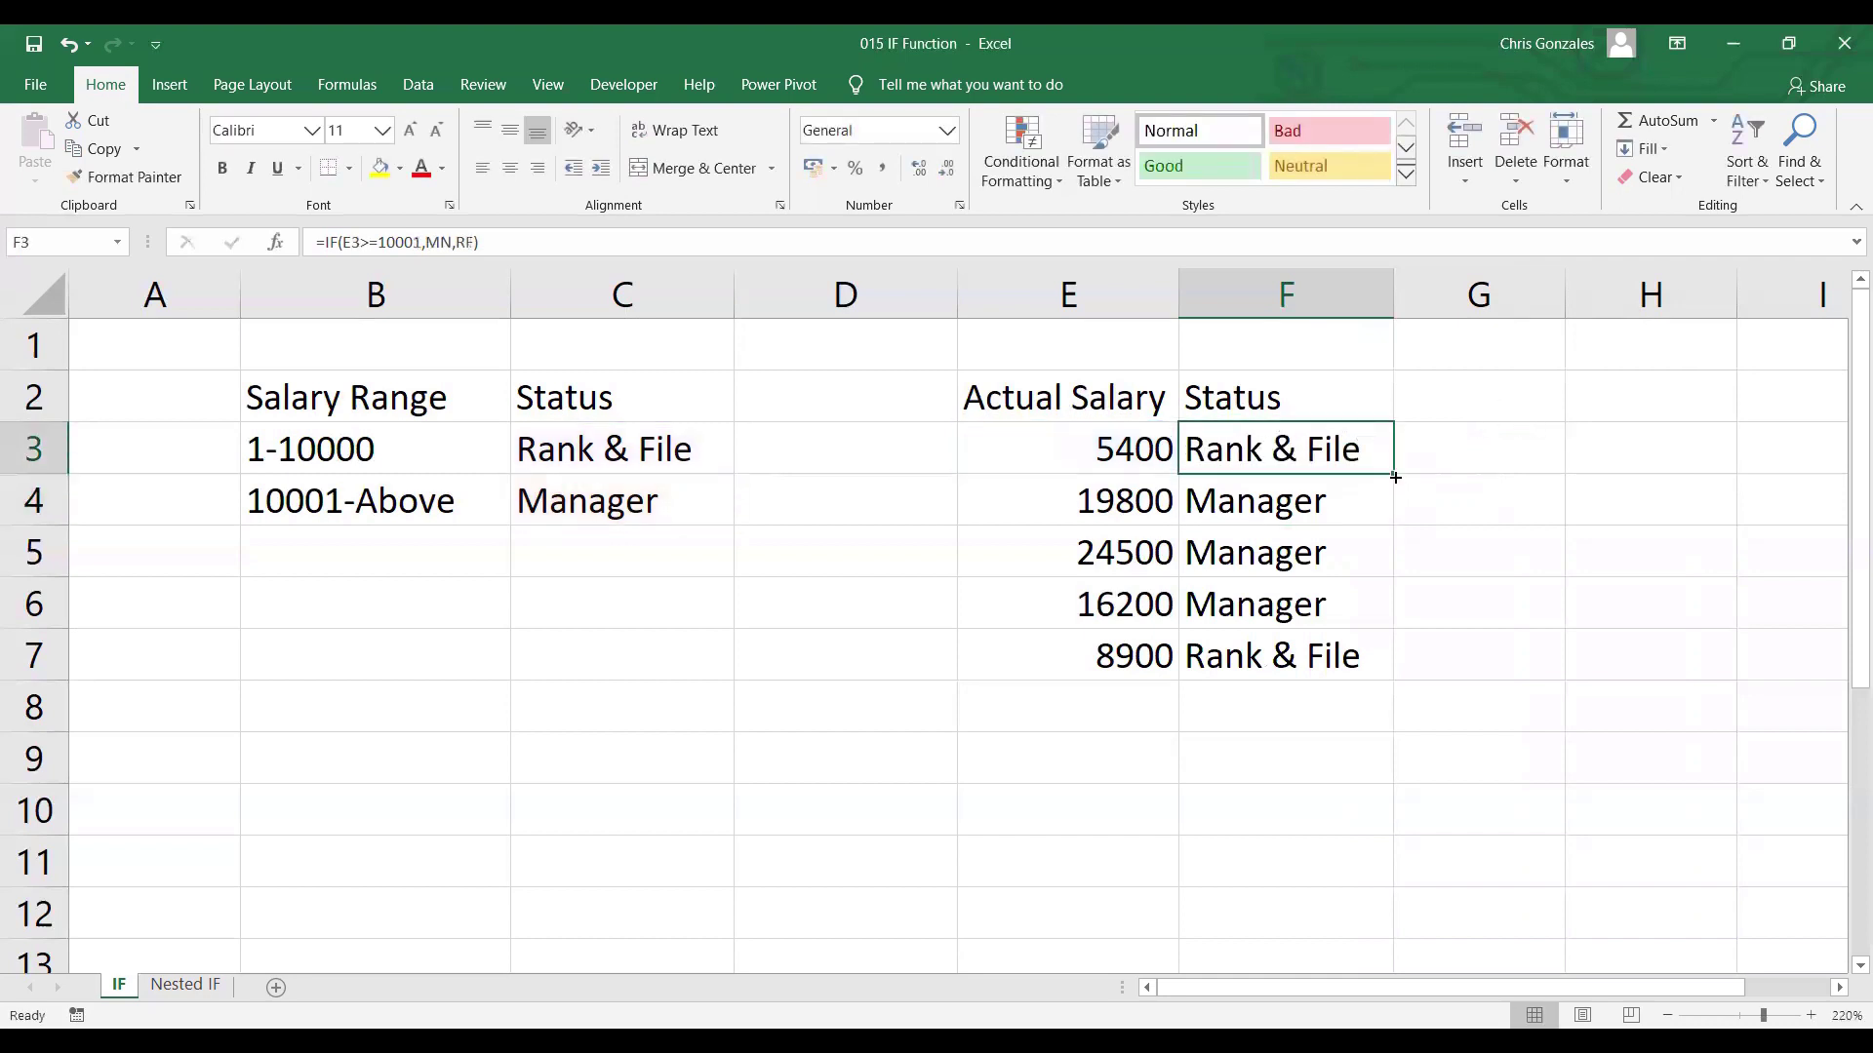
double_click(1393, 475)
click(1337, 457)
double_click(1337, 457)
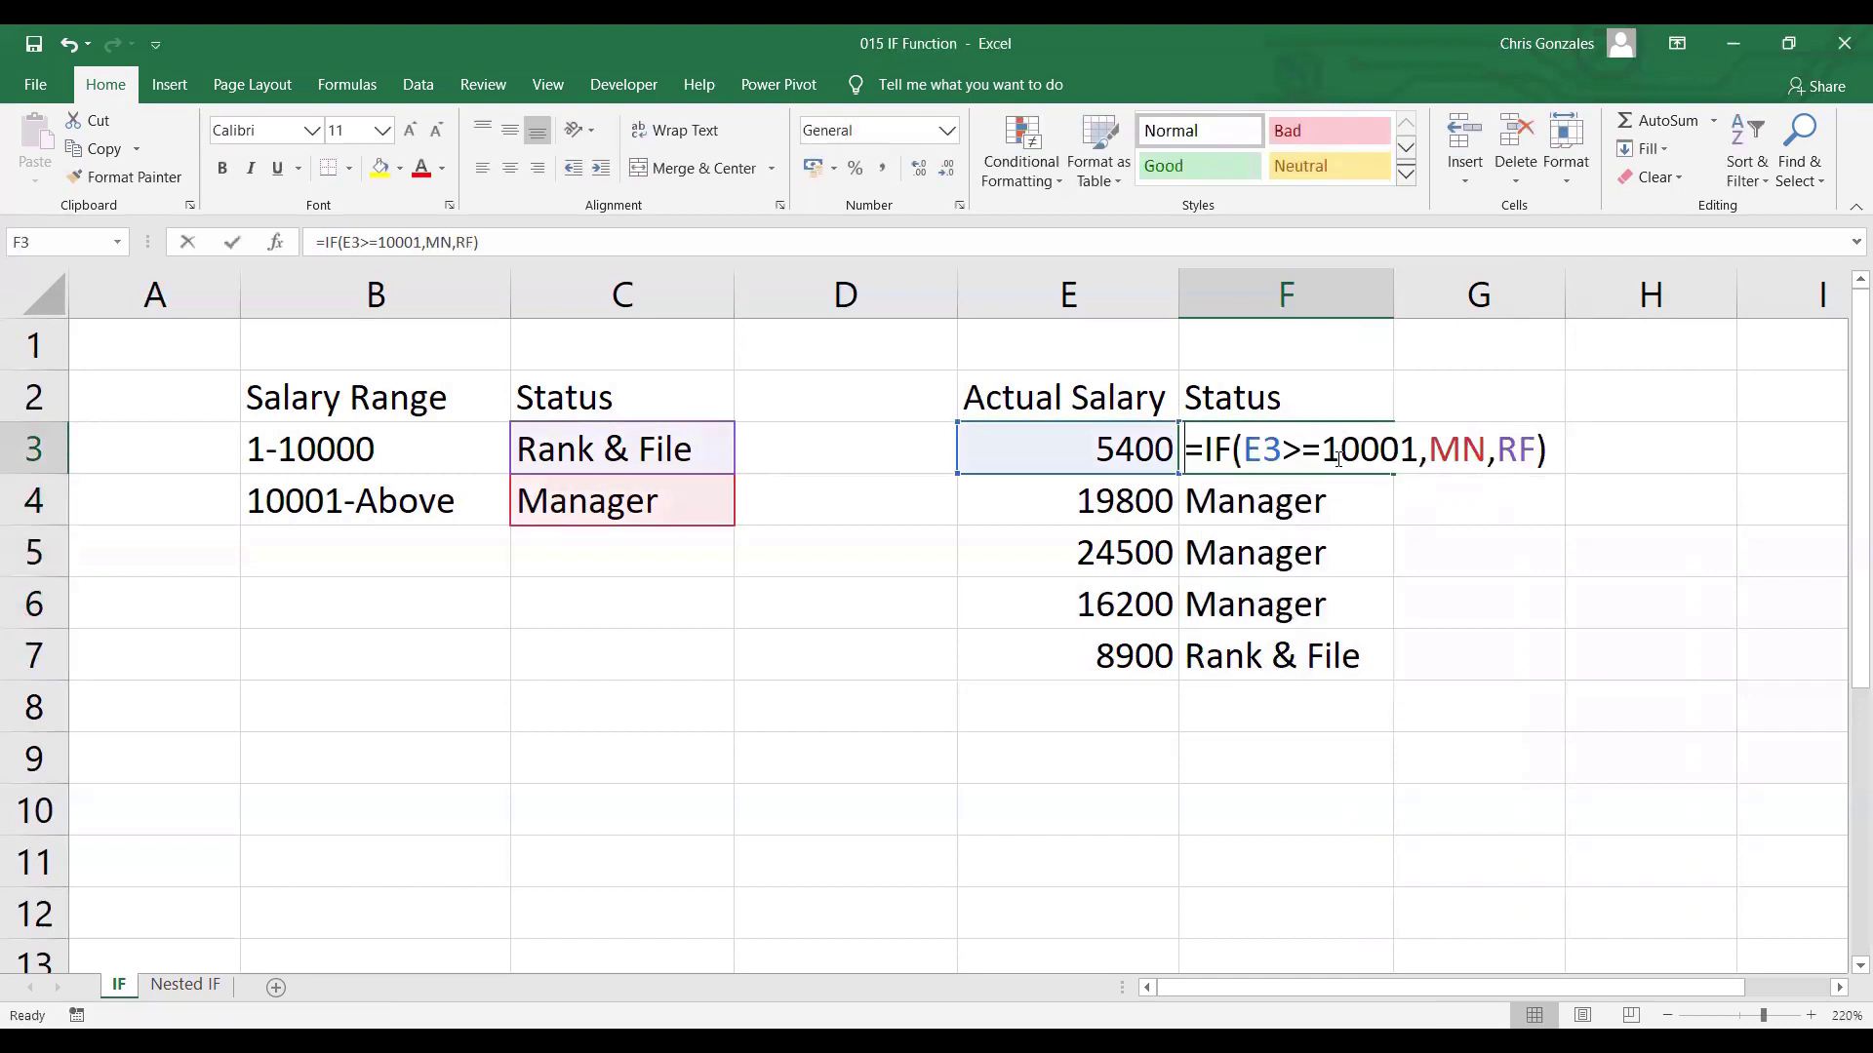
click(1303, 451)
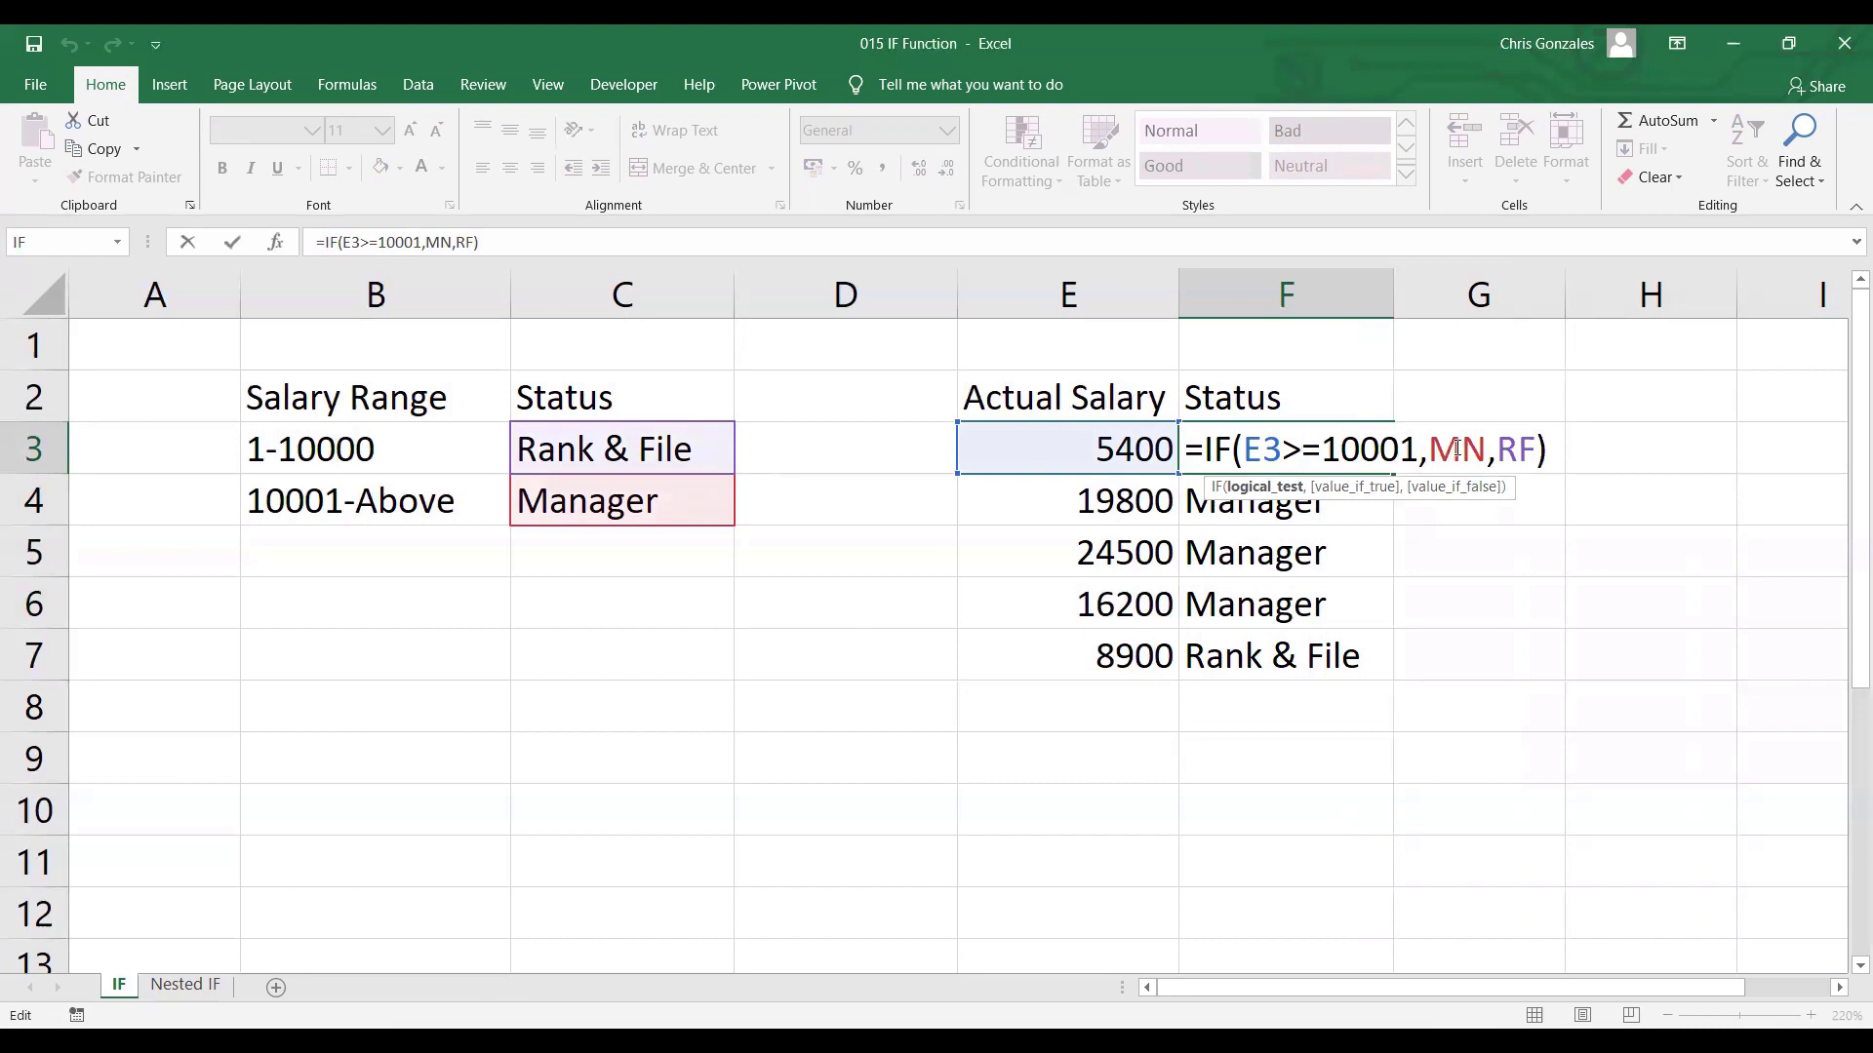
click(1553, 452)
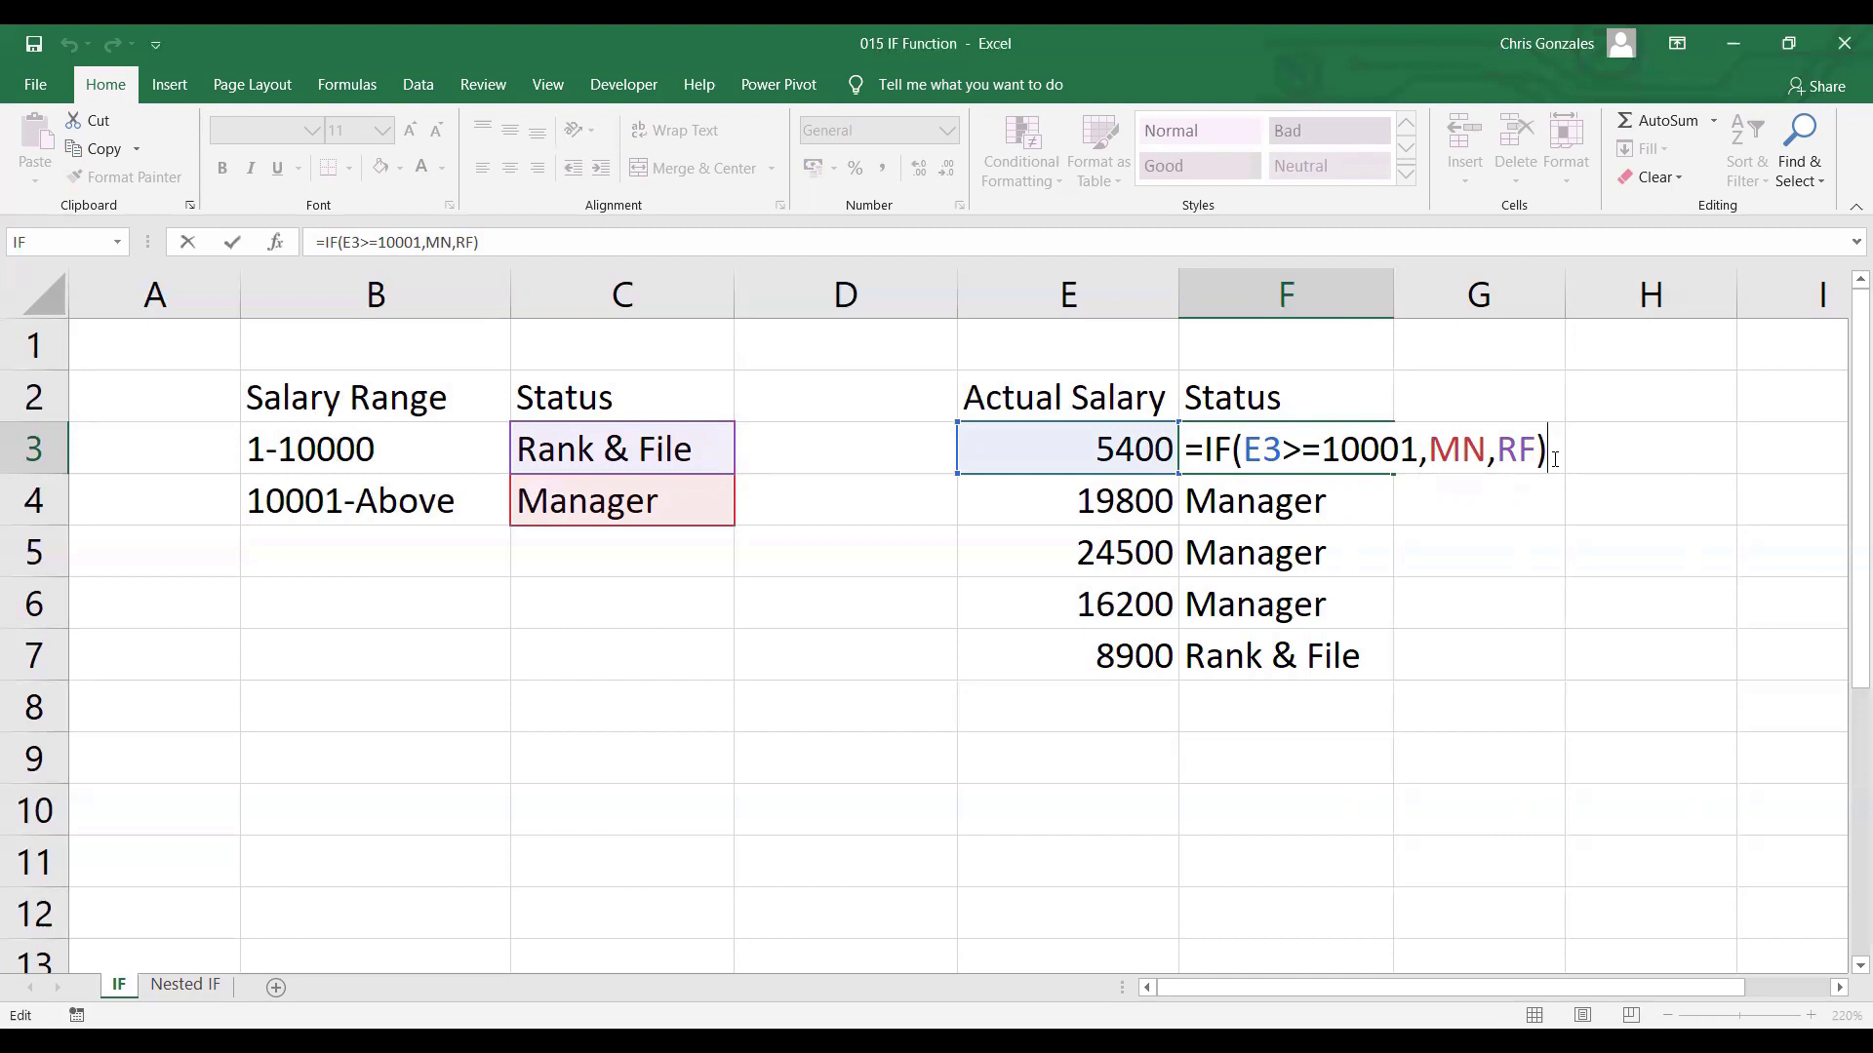
key(Return)
key(Left)
key(Left)
key(Left)
key(Left)
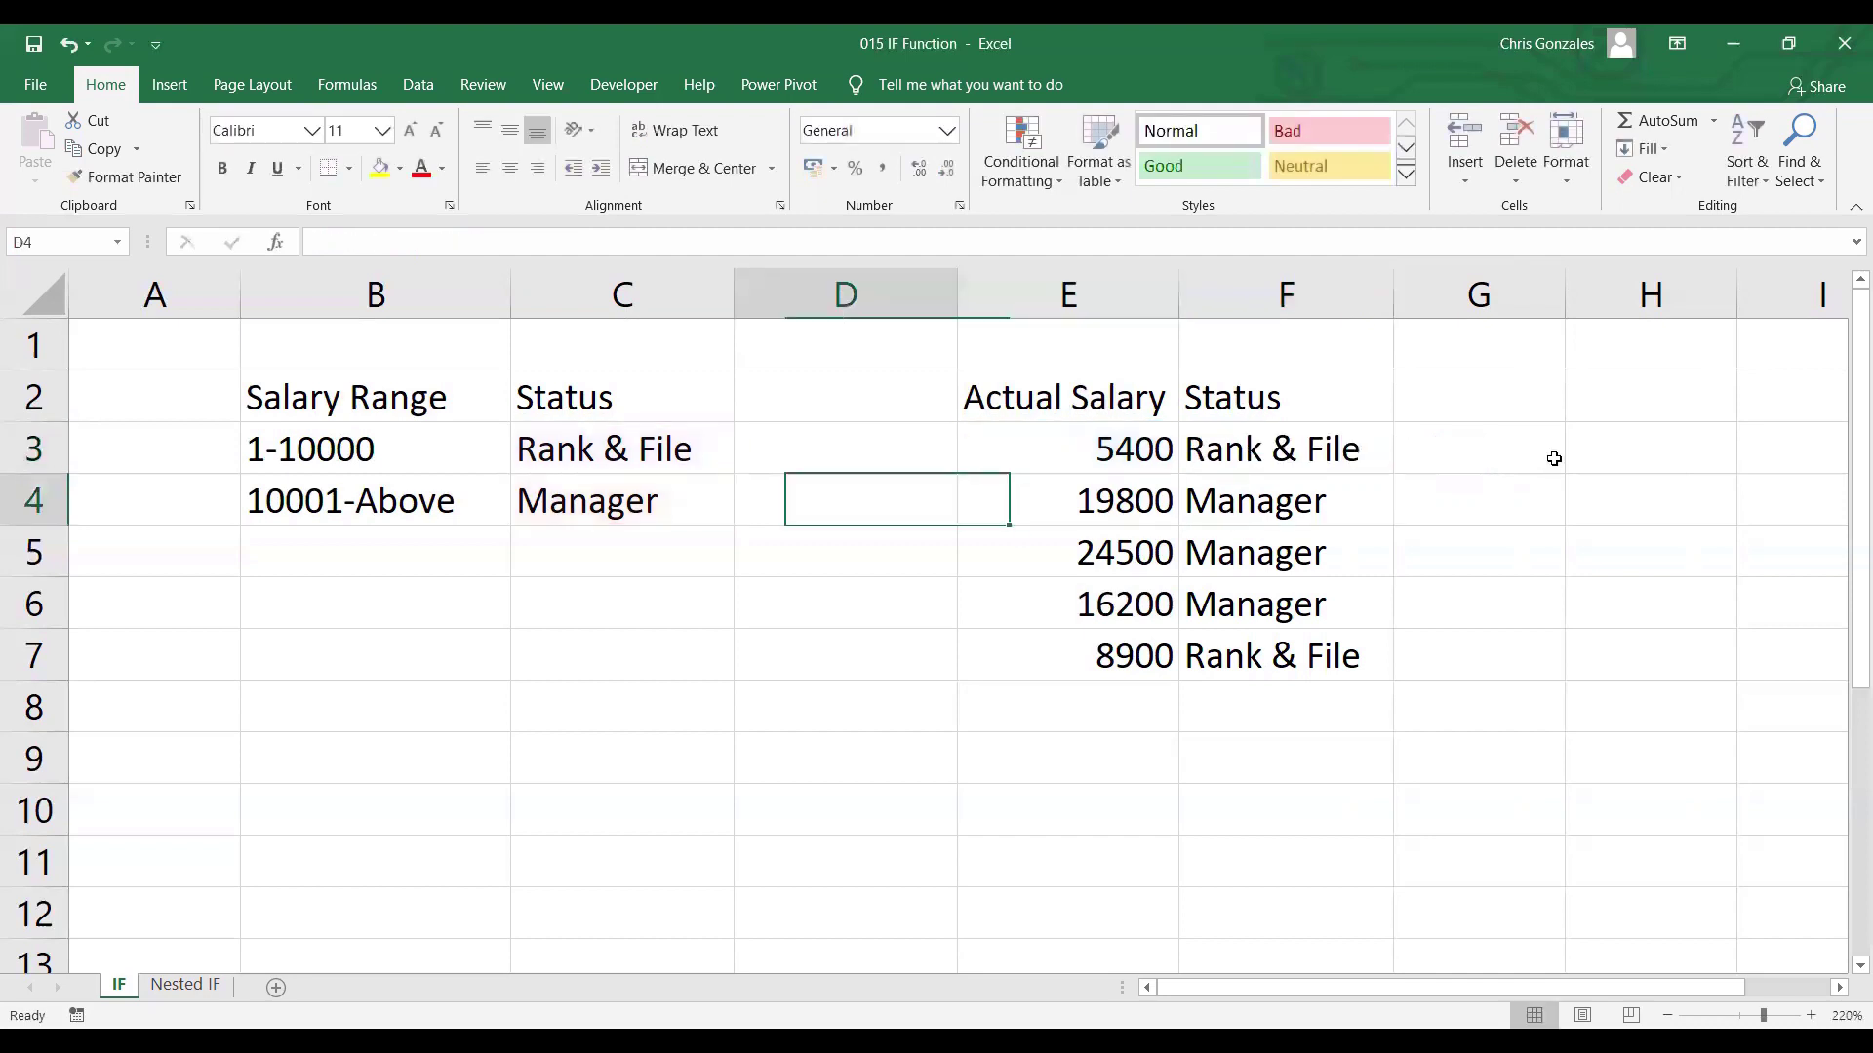
key(Up)
key(Up)
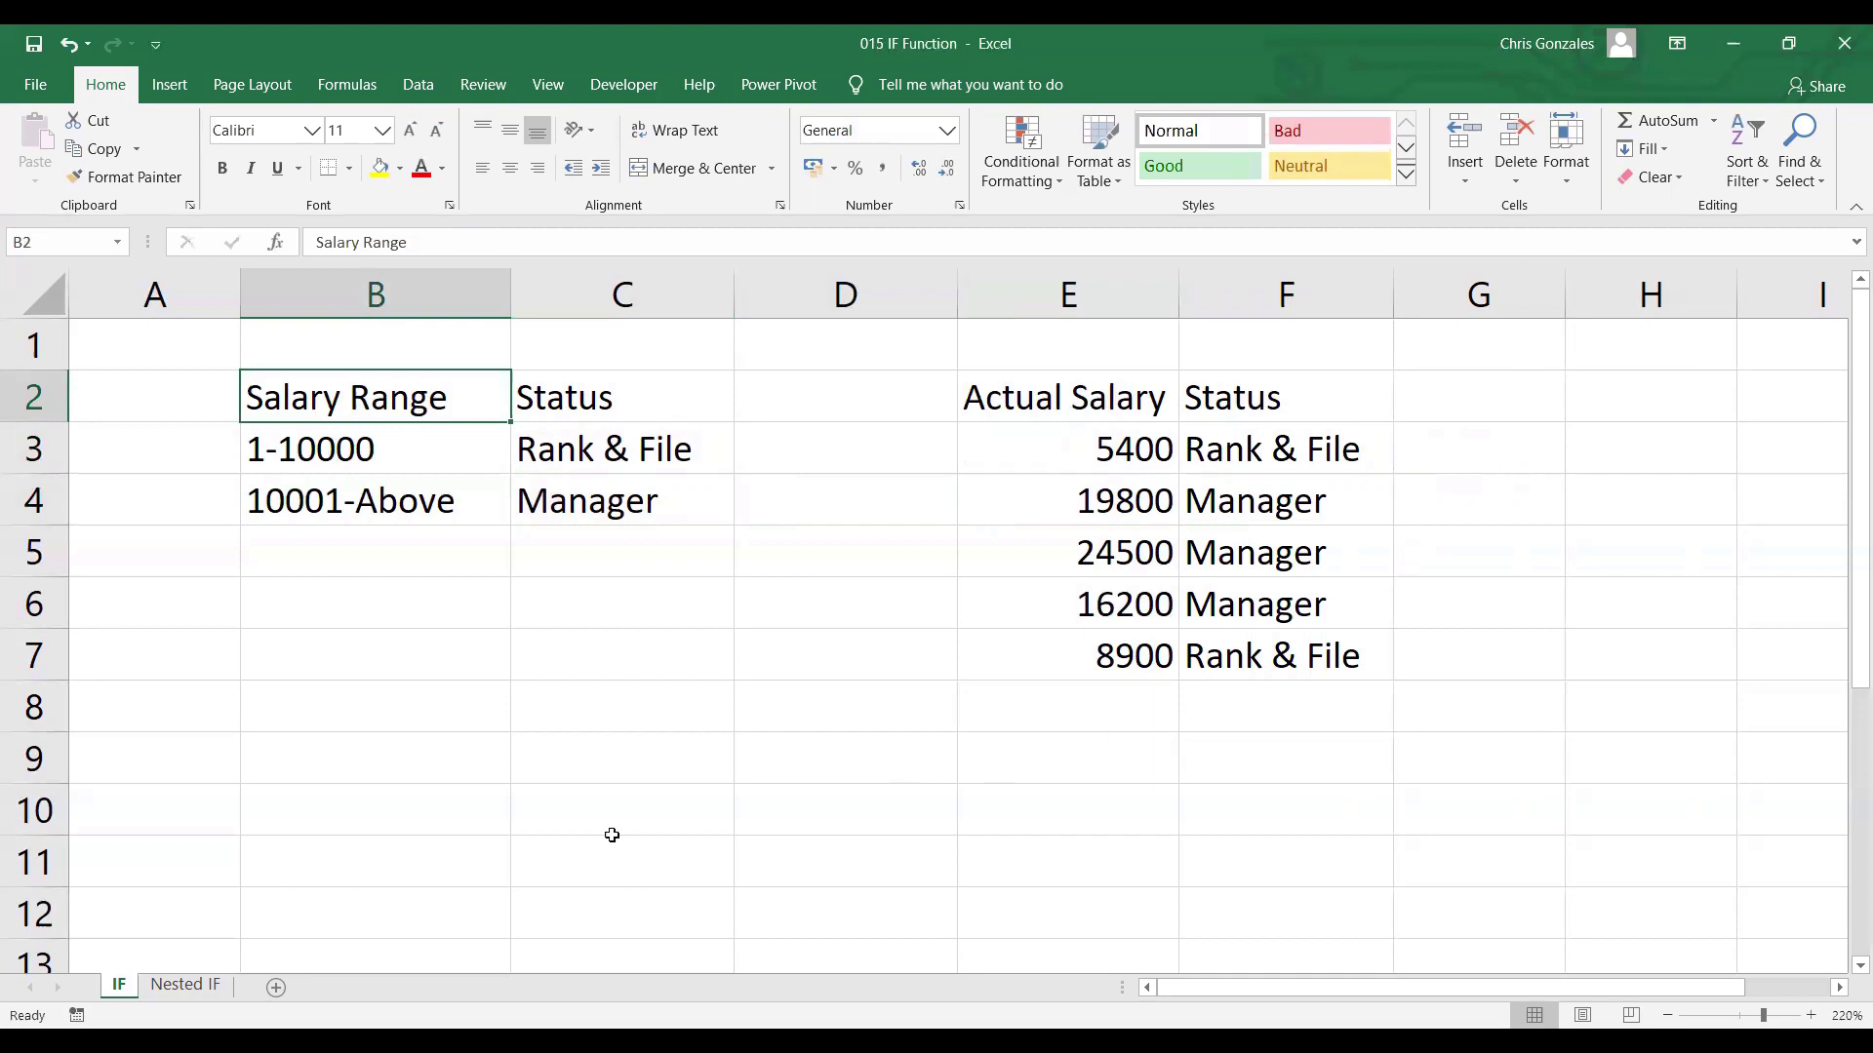
On the Nested IF sheet, name the Rank & File cell C3 as STAT1
click(185, 985)
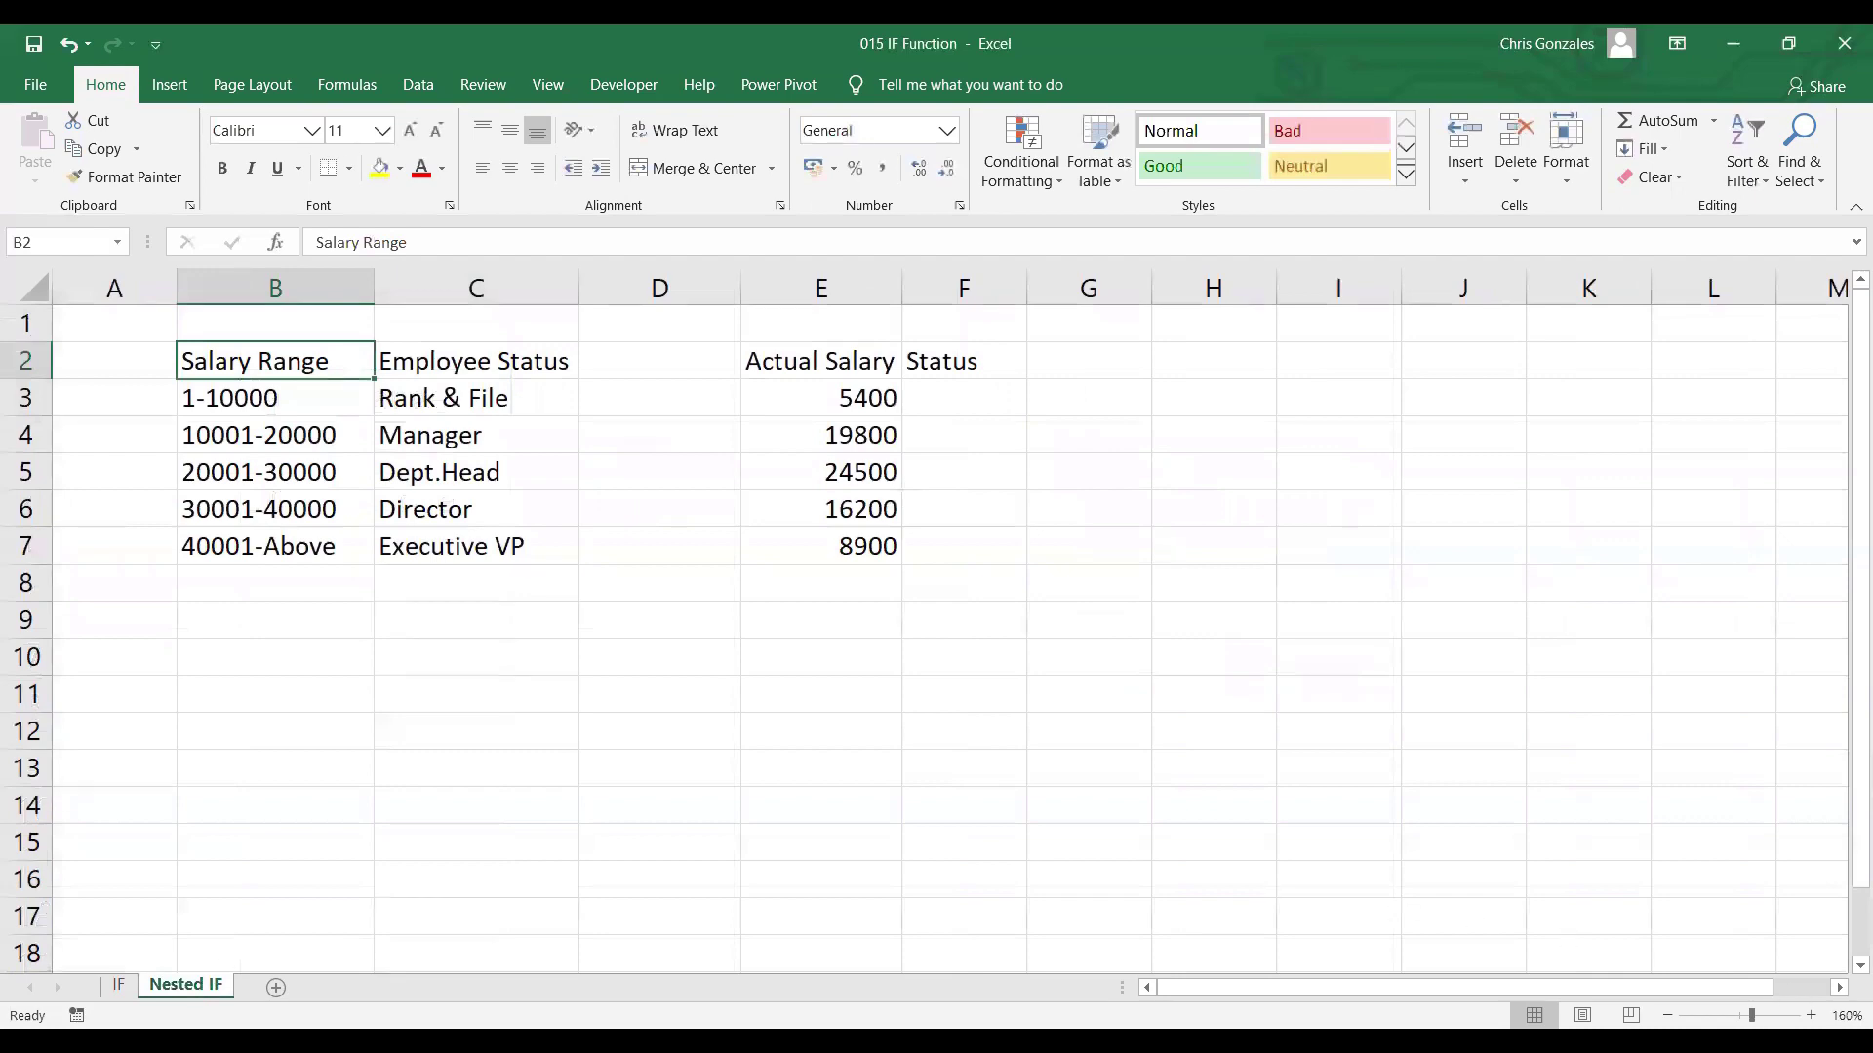
scroll(813, 670, up, 5)
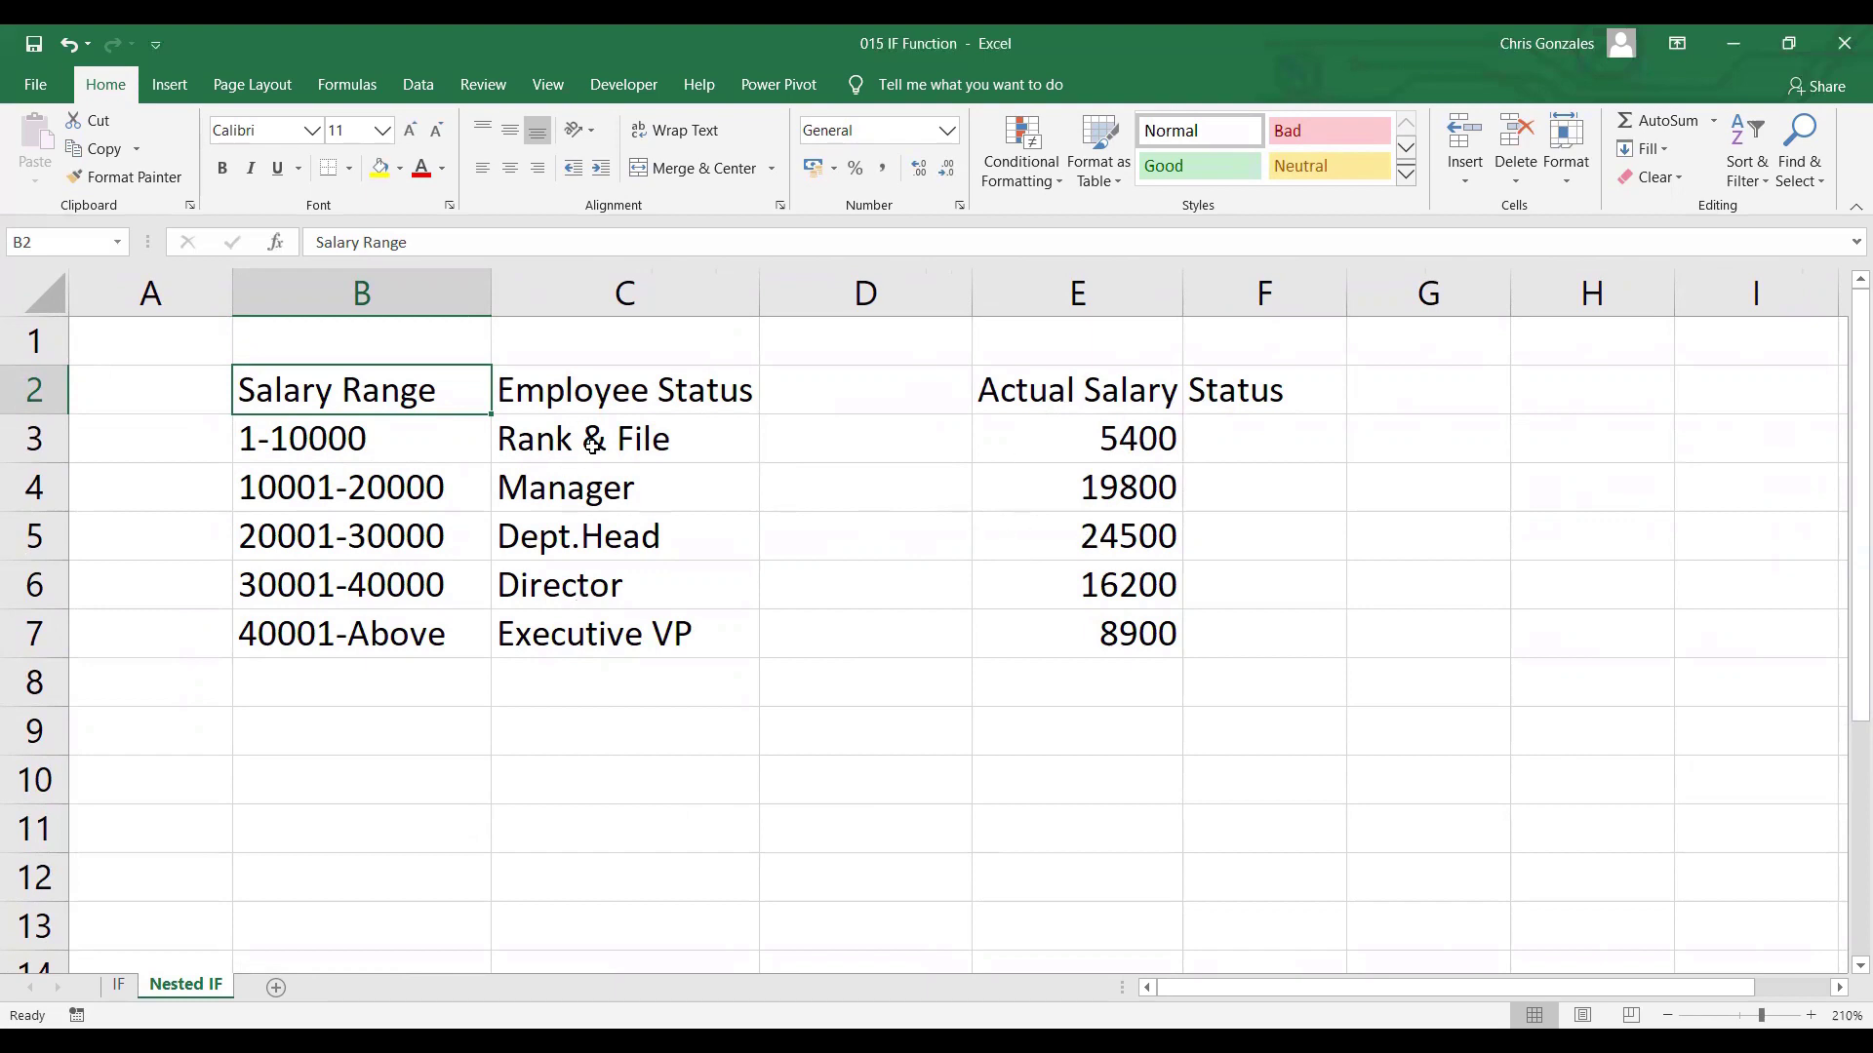
click(648, 438)
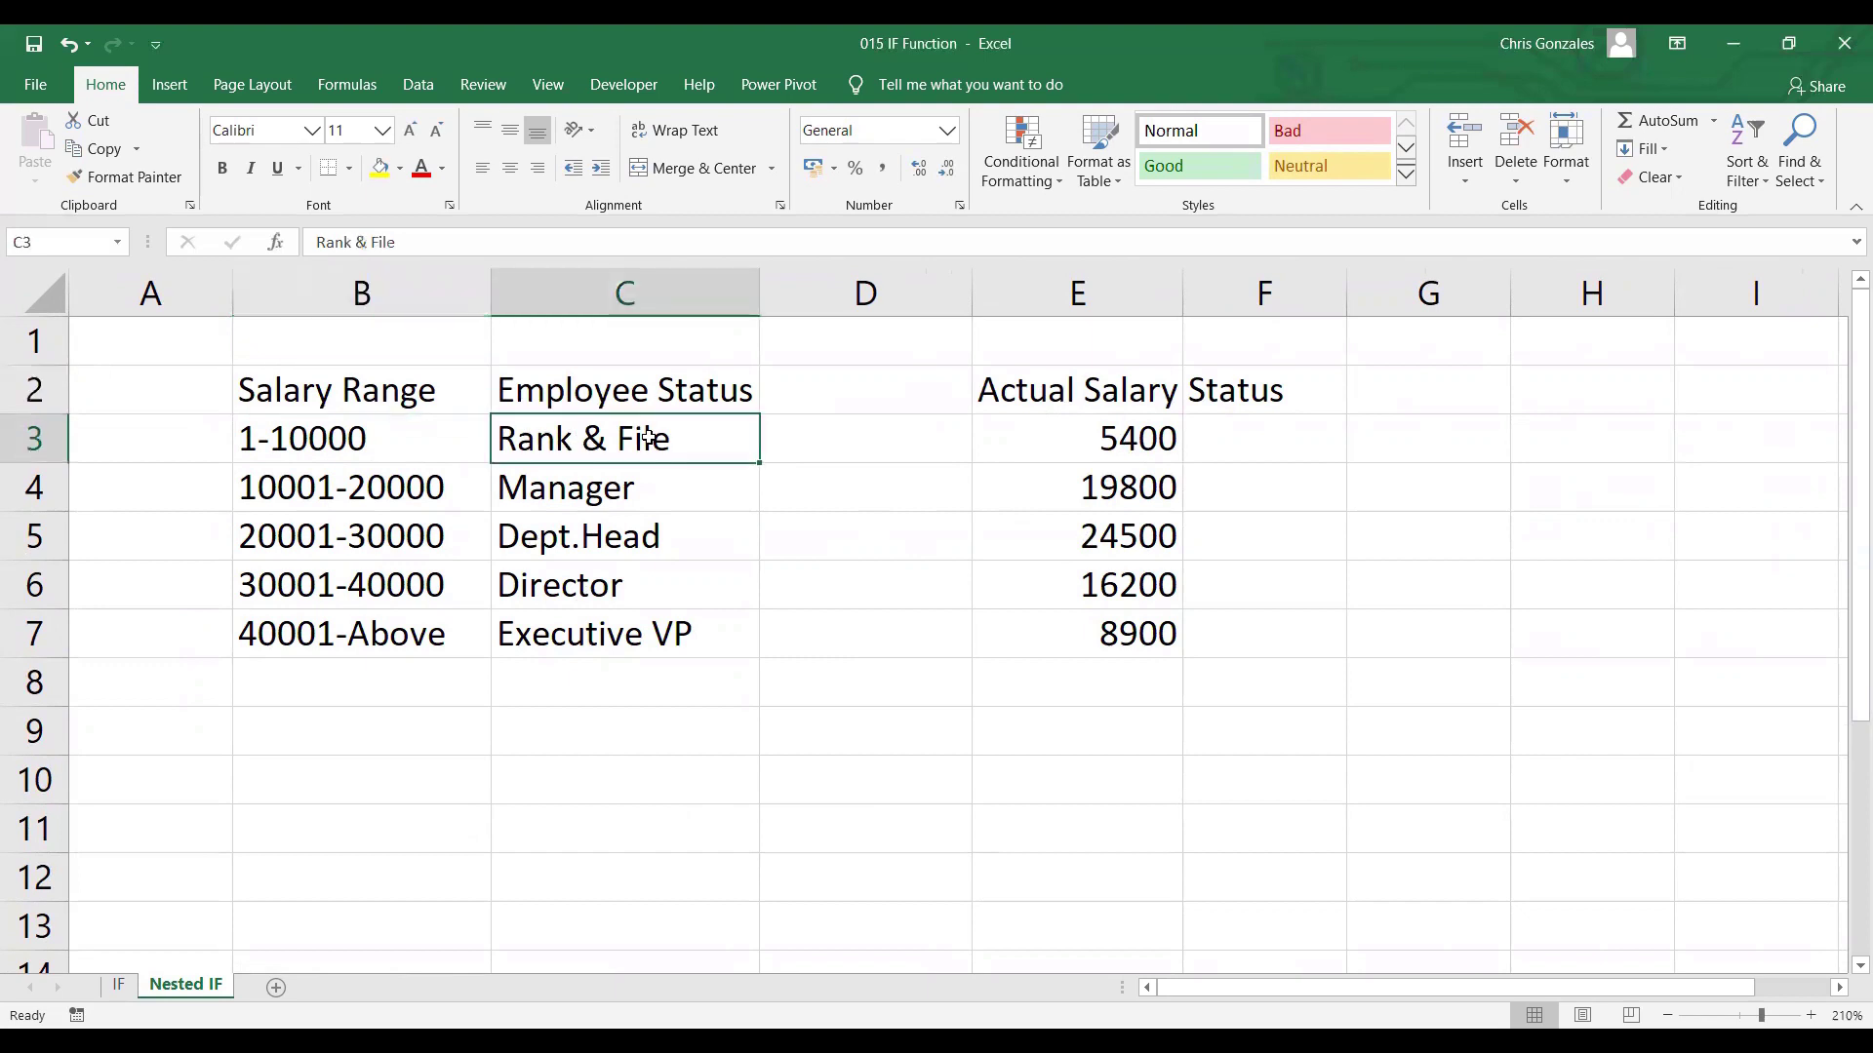
click(72, 250)
text(STAT1)
key(Return)
Name the Manager cell C4 on the Nested IF sheet as STAT2
click(117, 241)
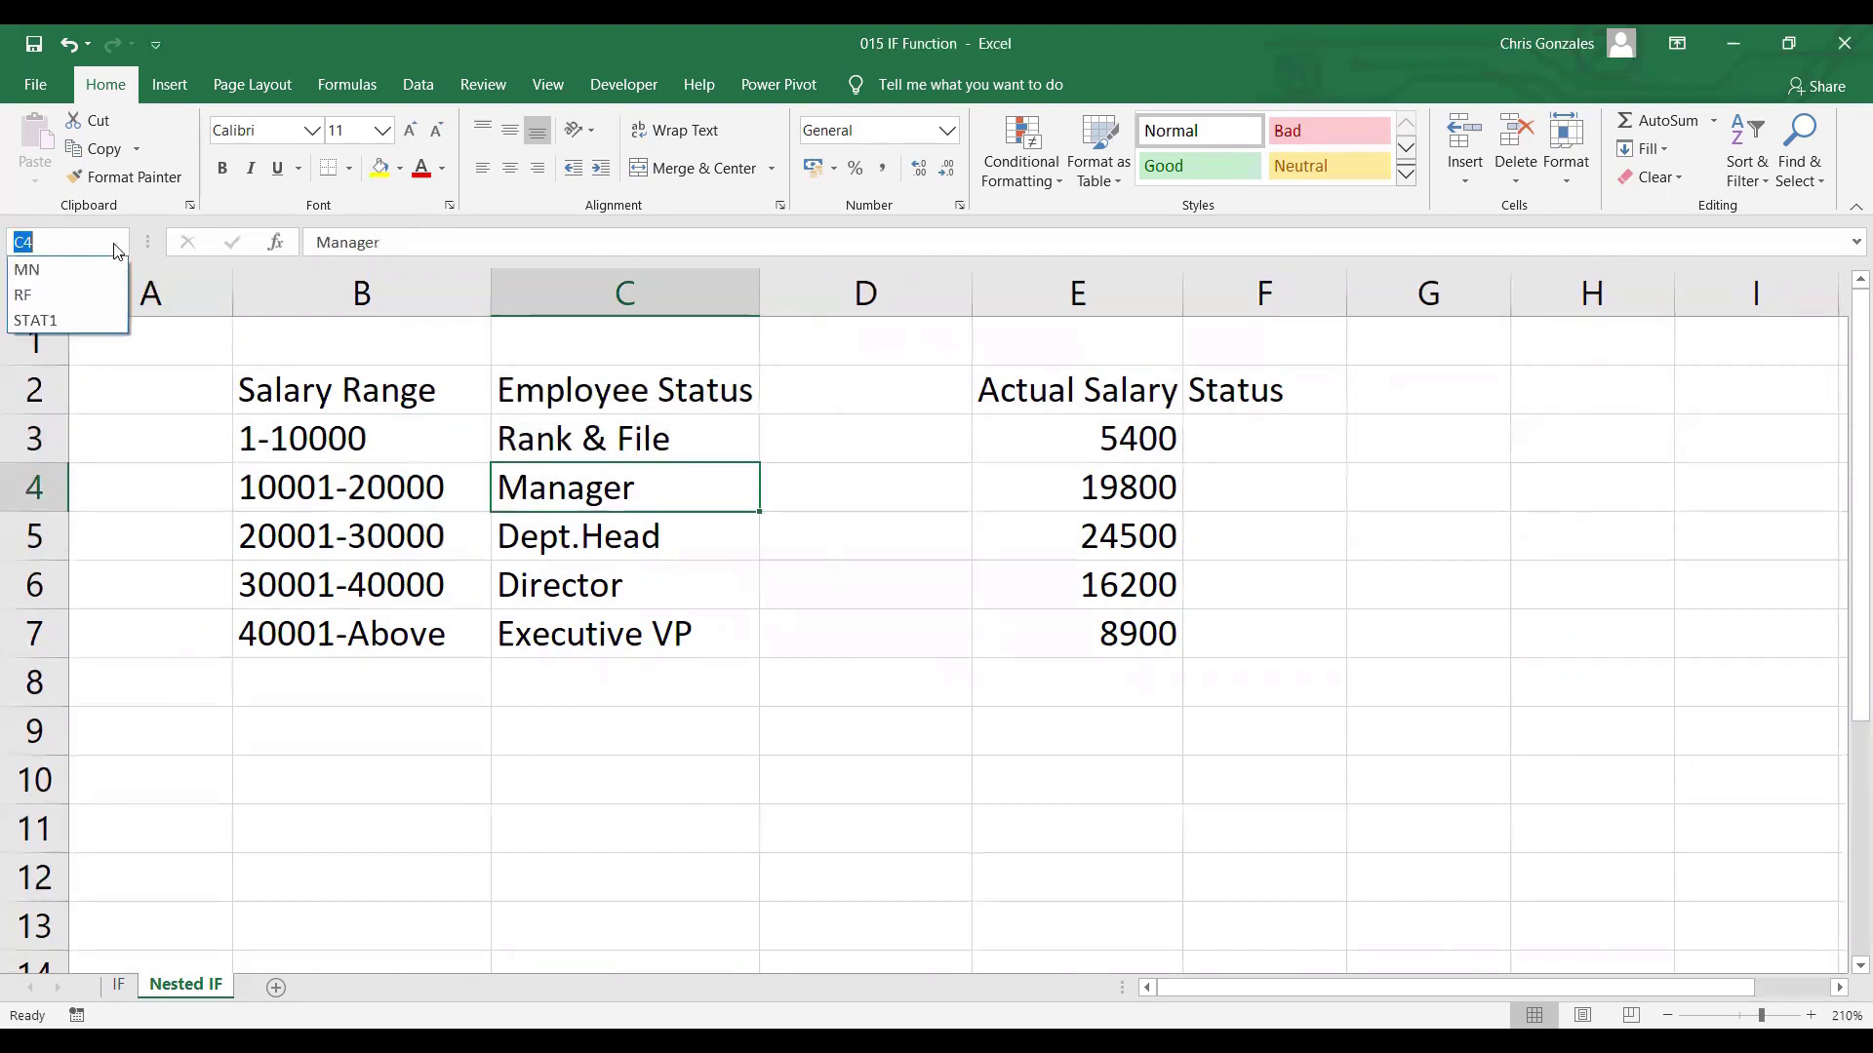
click(102, 242)
text(STAT2)
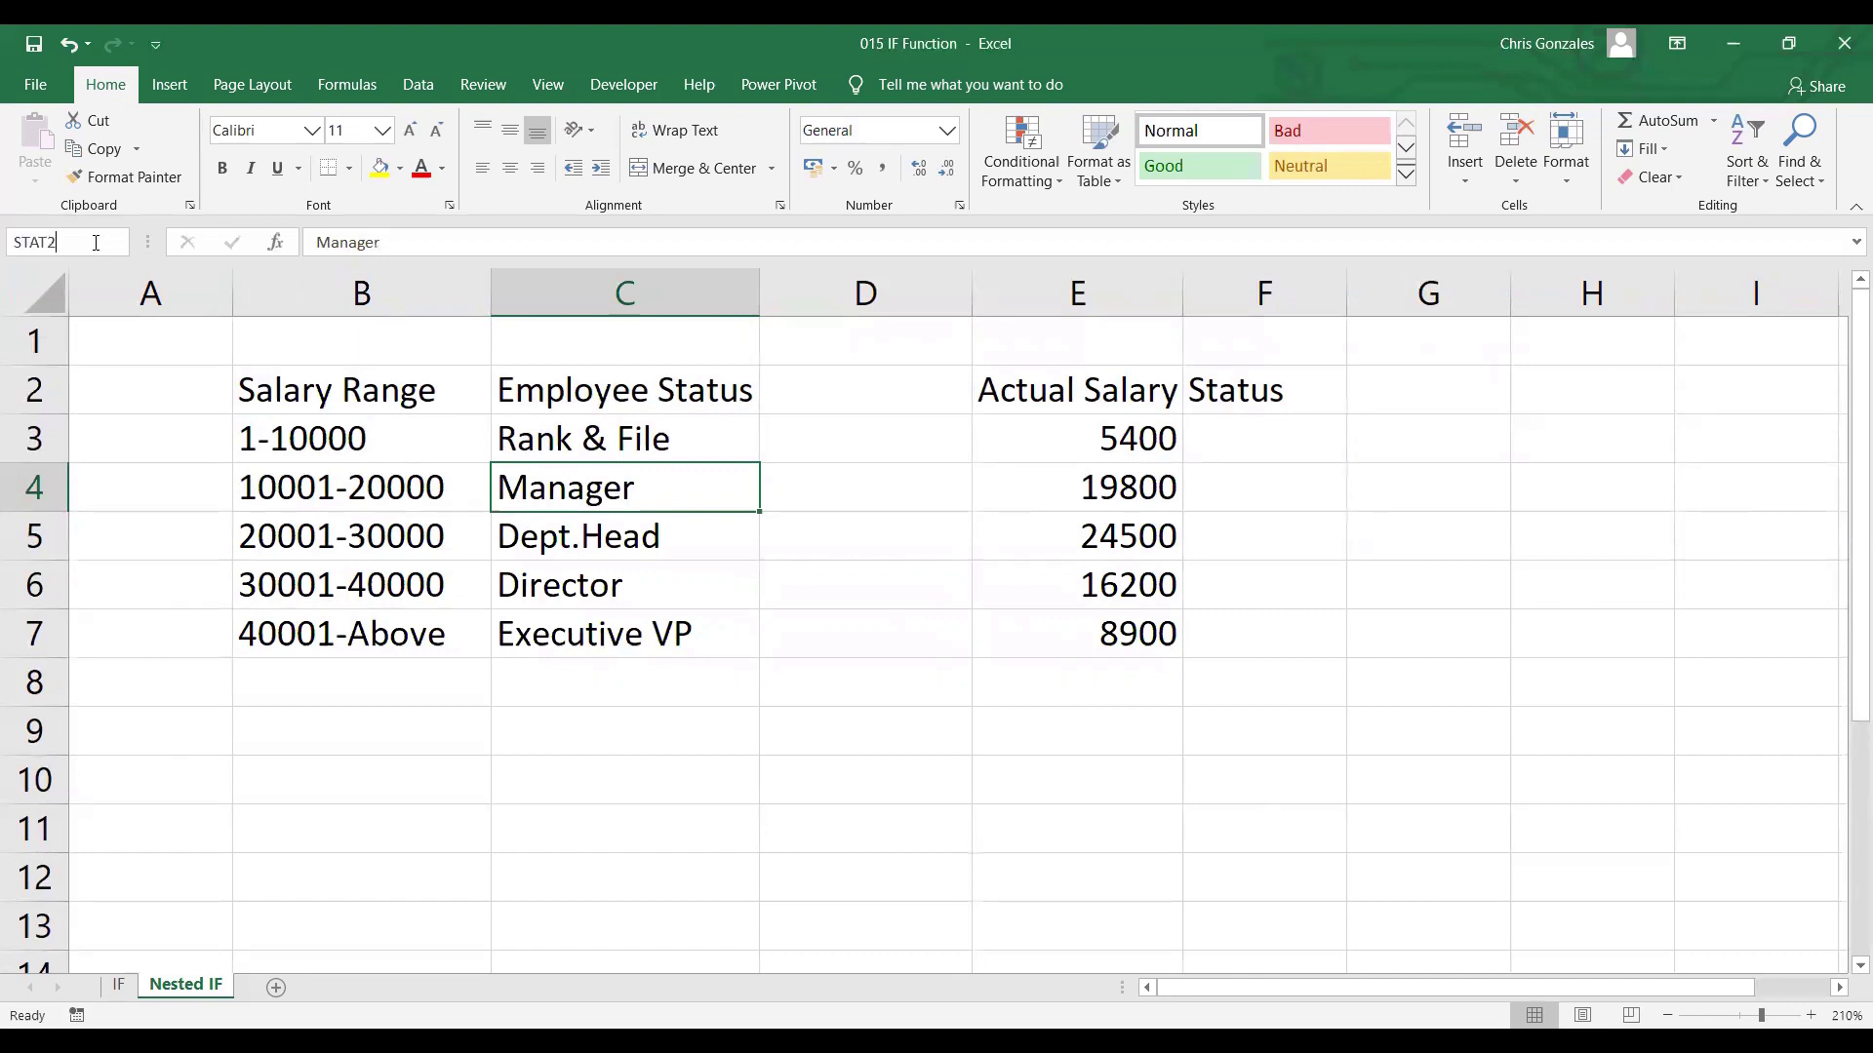
key(Return)
Name the Dept.Head cell C5 on the Nested IF sheet as STAT3
click(551, 554)
click(58, 239)
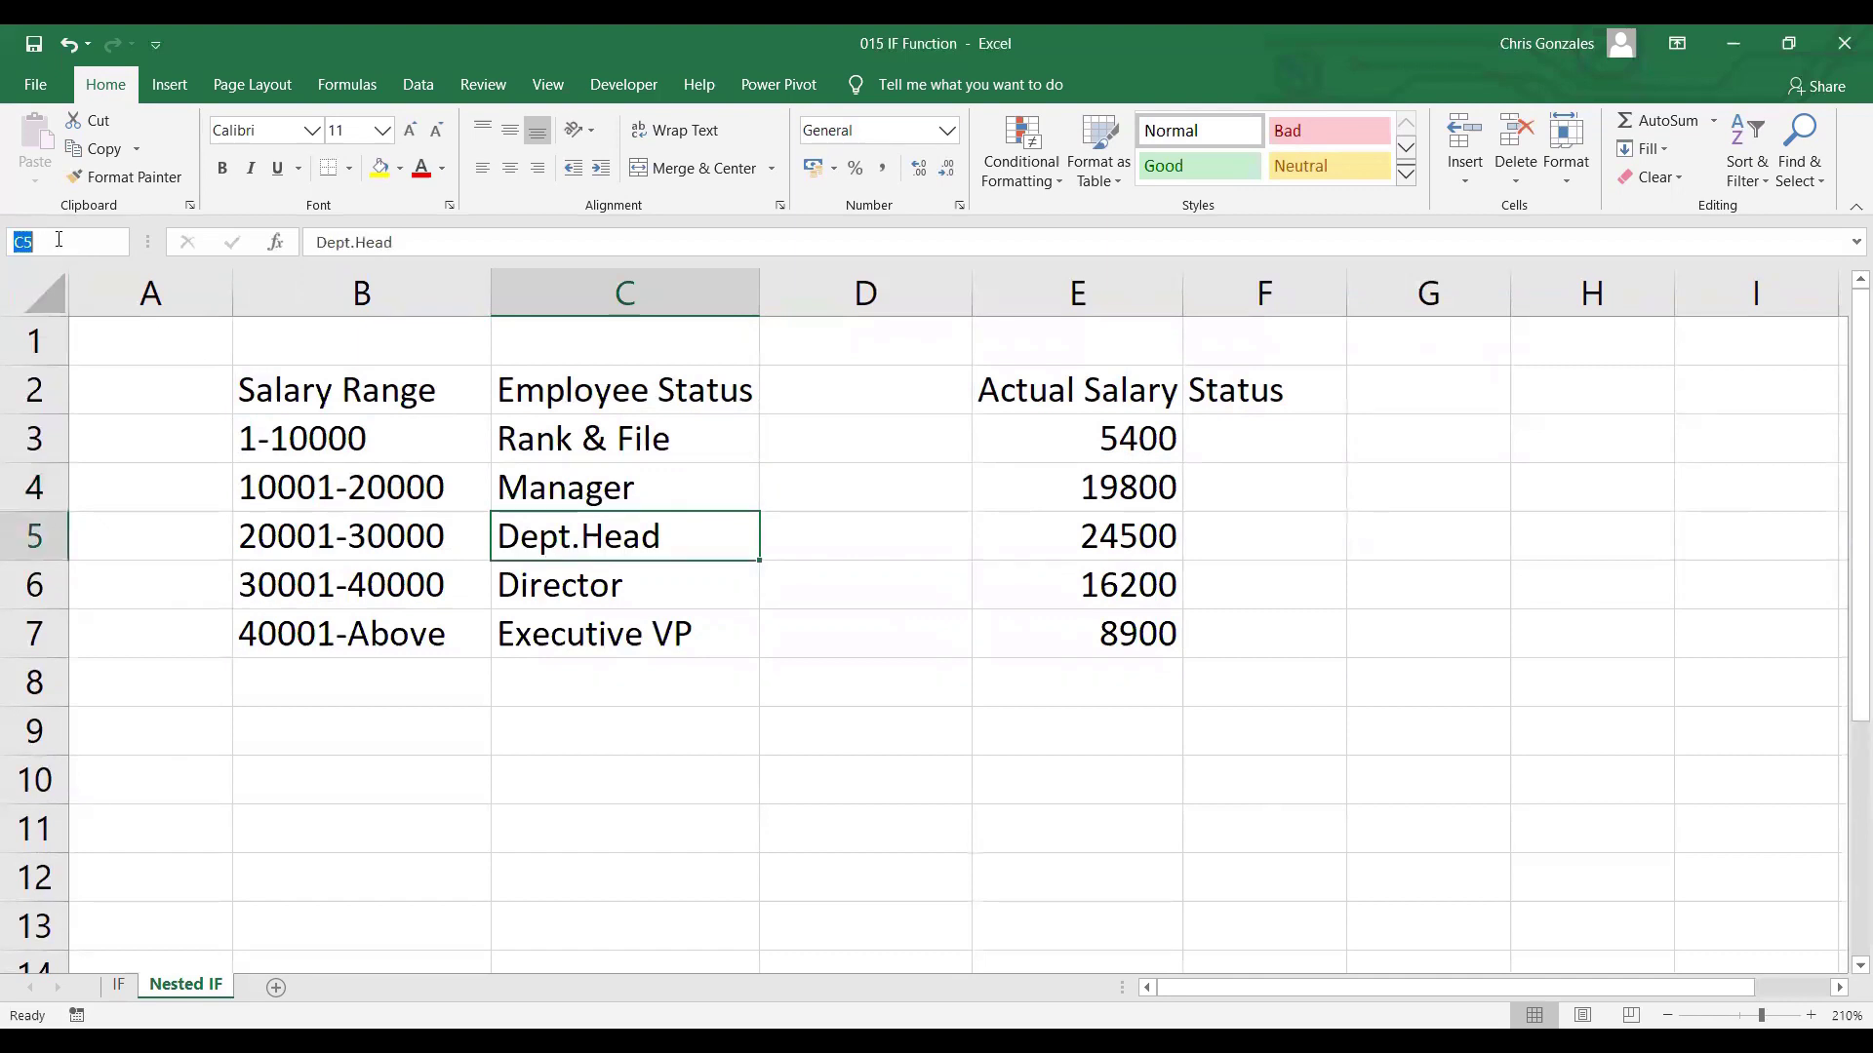
text(STAT3)
key(Return)
Name the Director cell C6 on the Nested IF sheet as STAT4
click(578, 591)
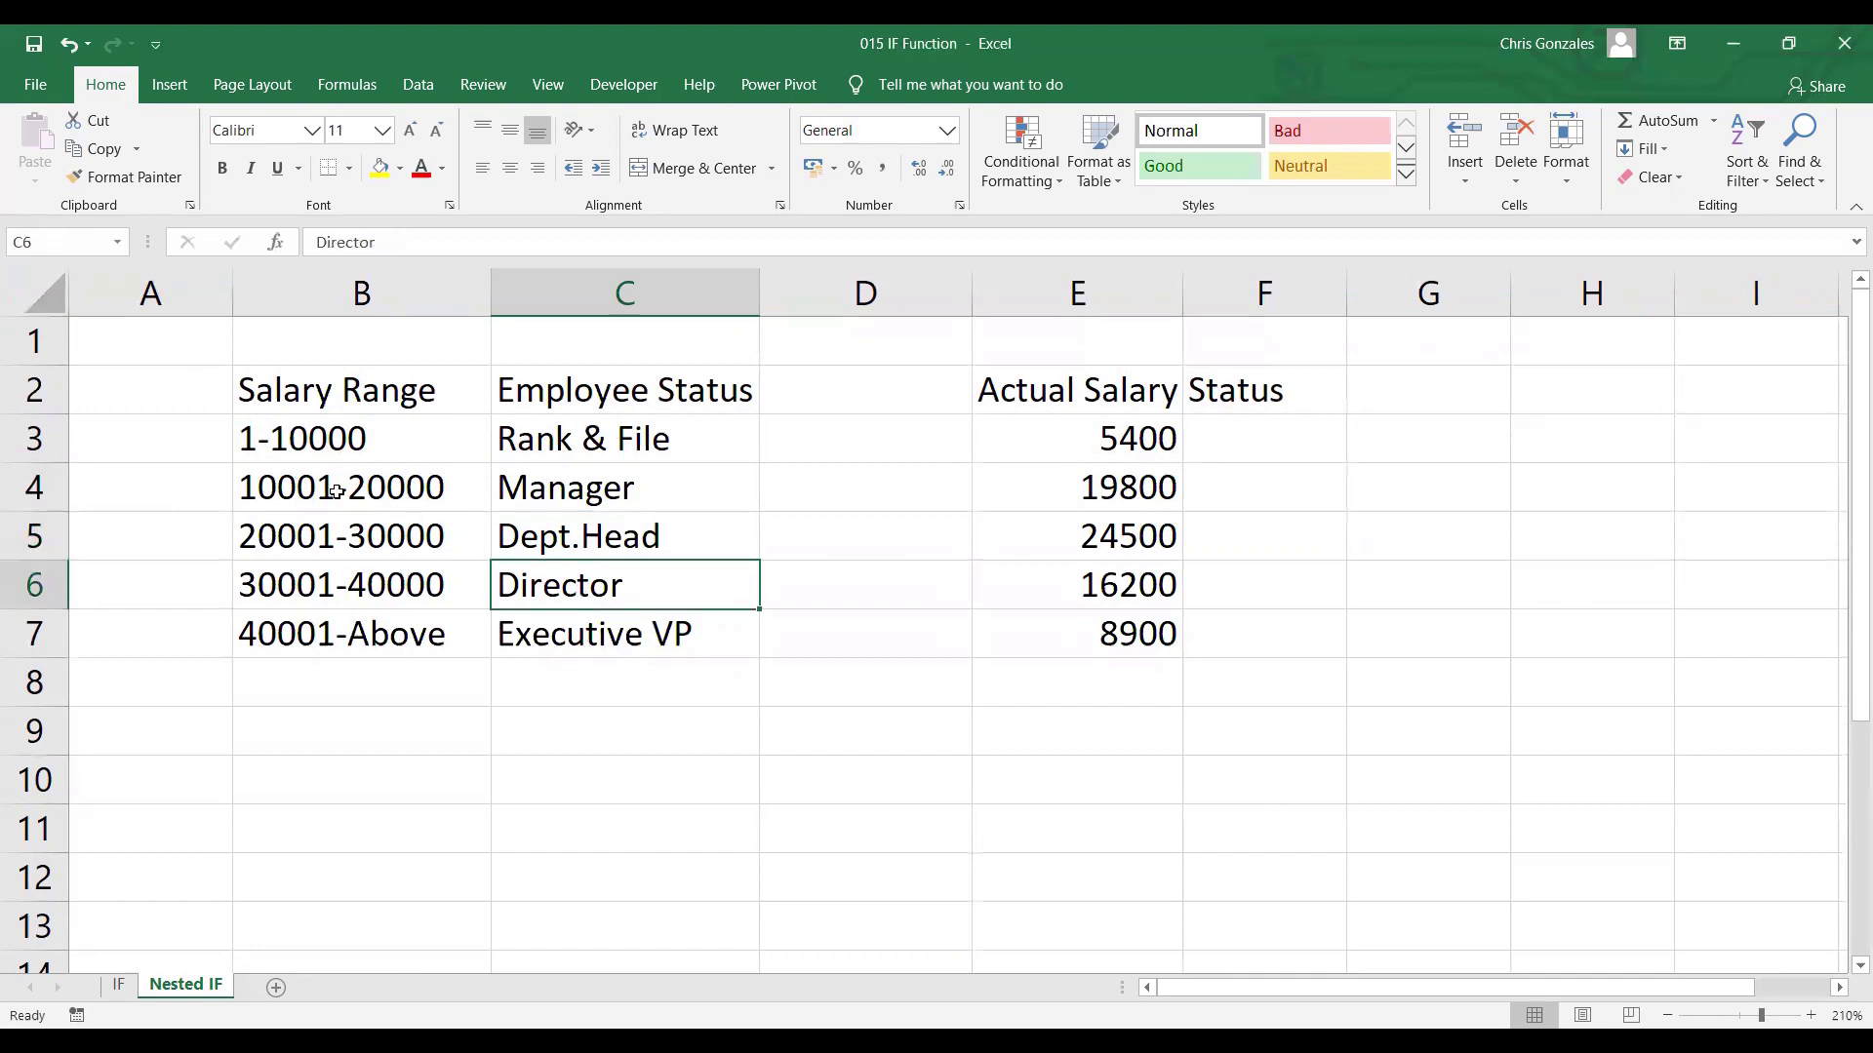
click(84, 244)
text(STAT4)
key(Return)
Name the Executive VP cell C7 on the Nested IF sheet as STAT5
click(564, 635)
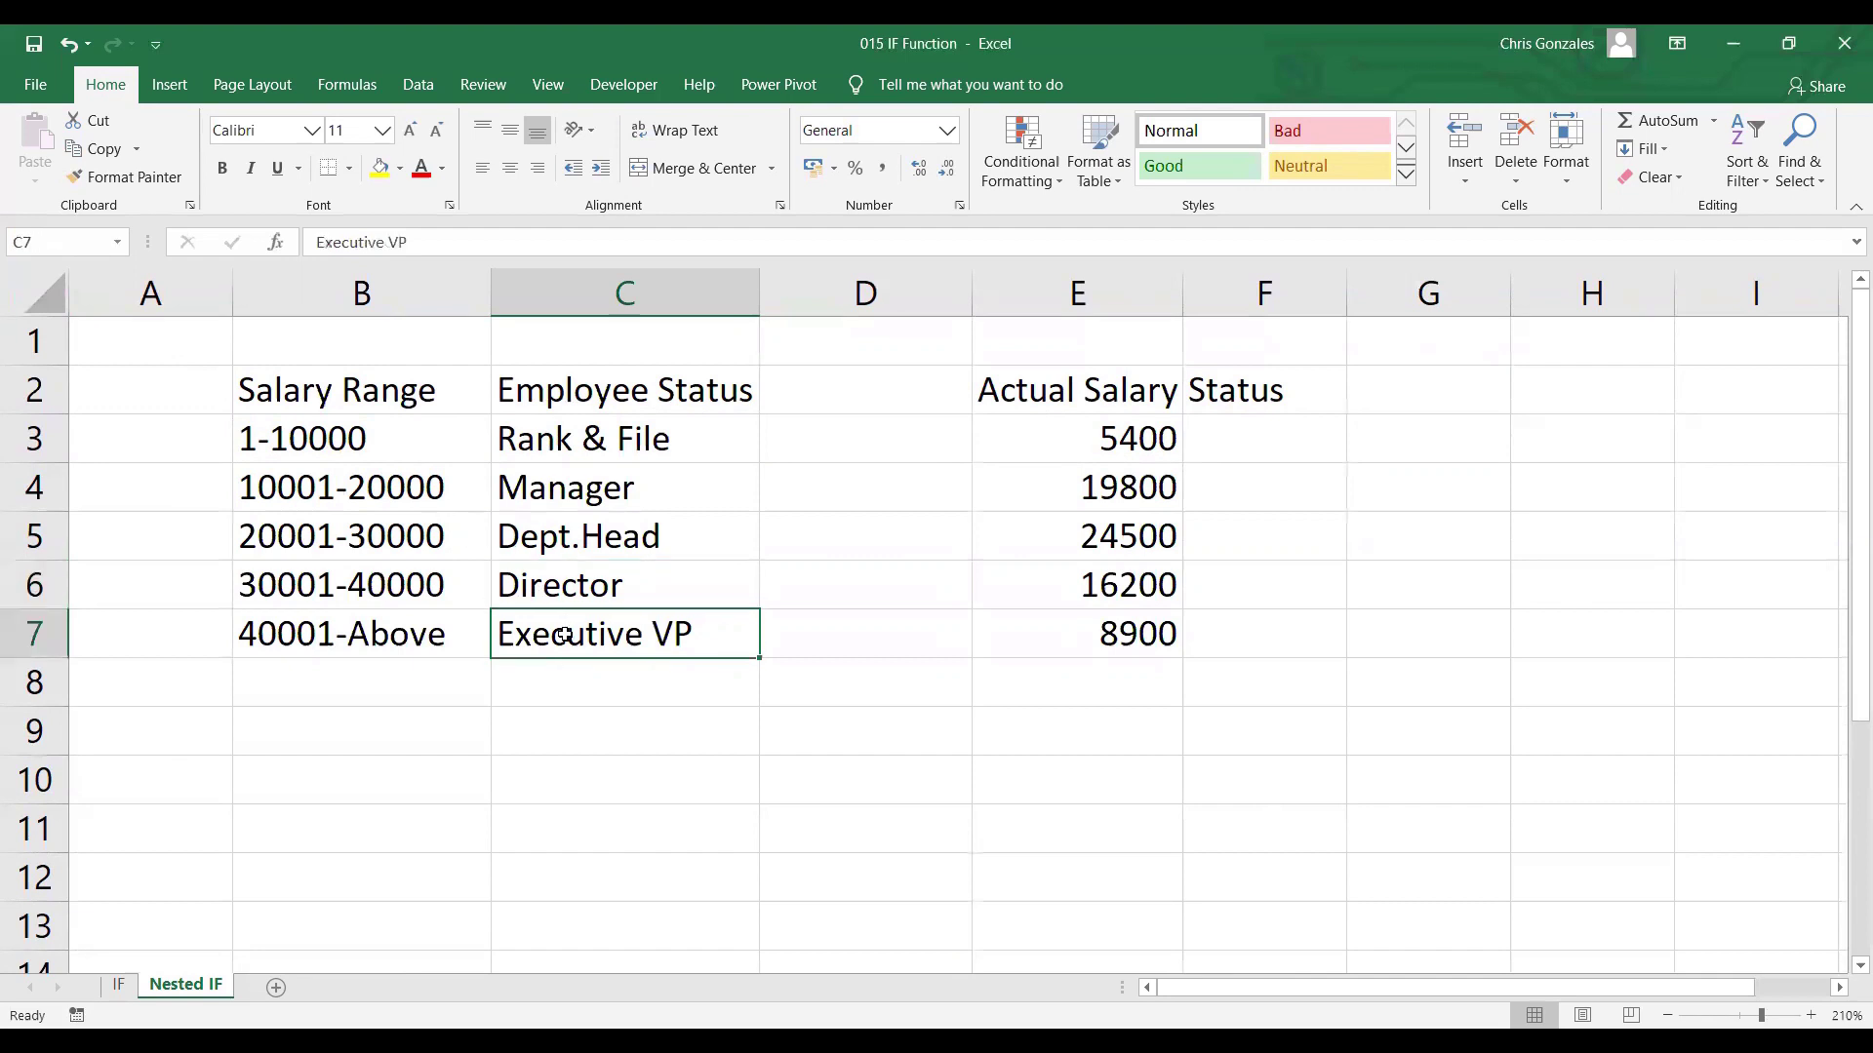
click(94, 234)
text(STAT)
text(5)
key(Return)
Check the names assigned to status cells C3 through C7 and review the salary ranges in B3:B7
click(546, 435)
click(562, 493)
click(564, 536)
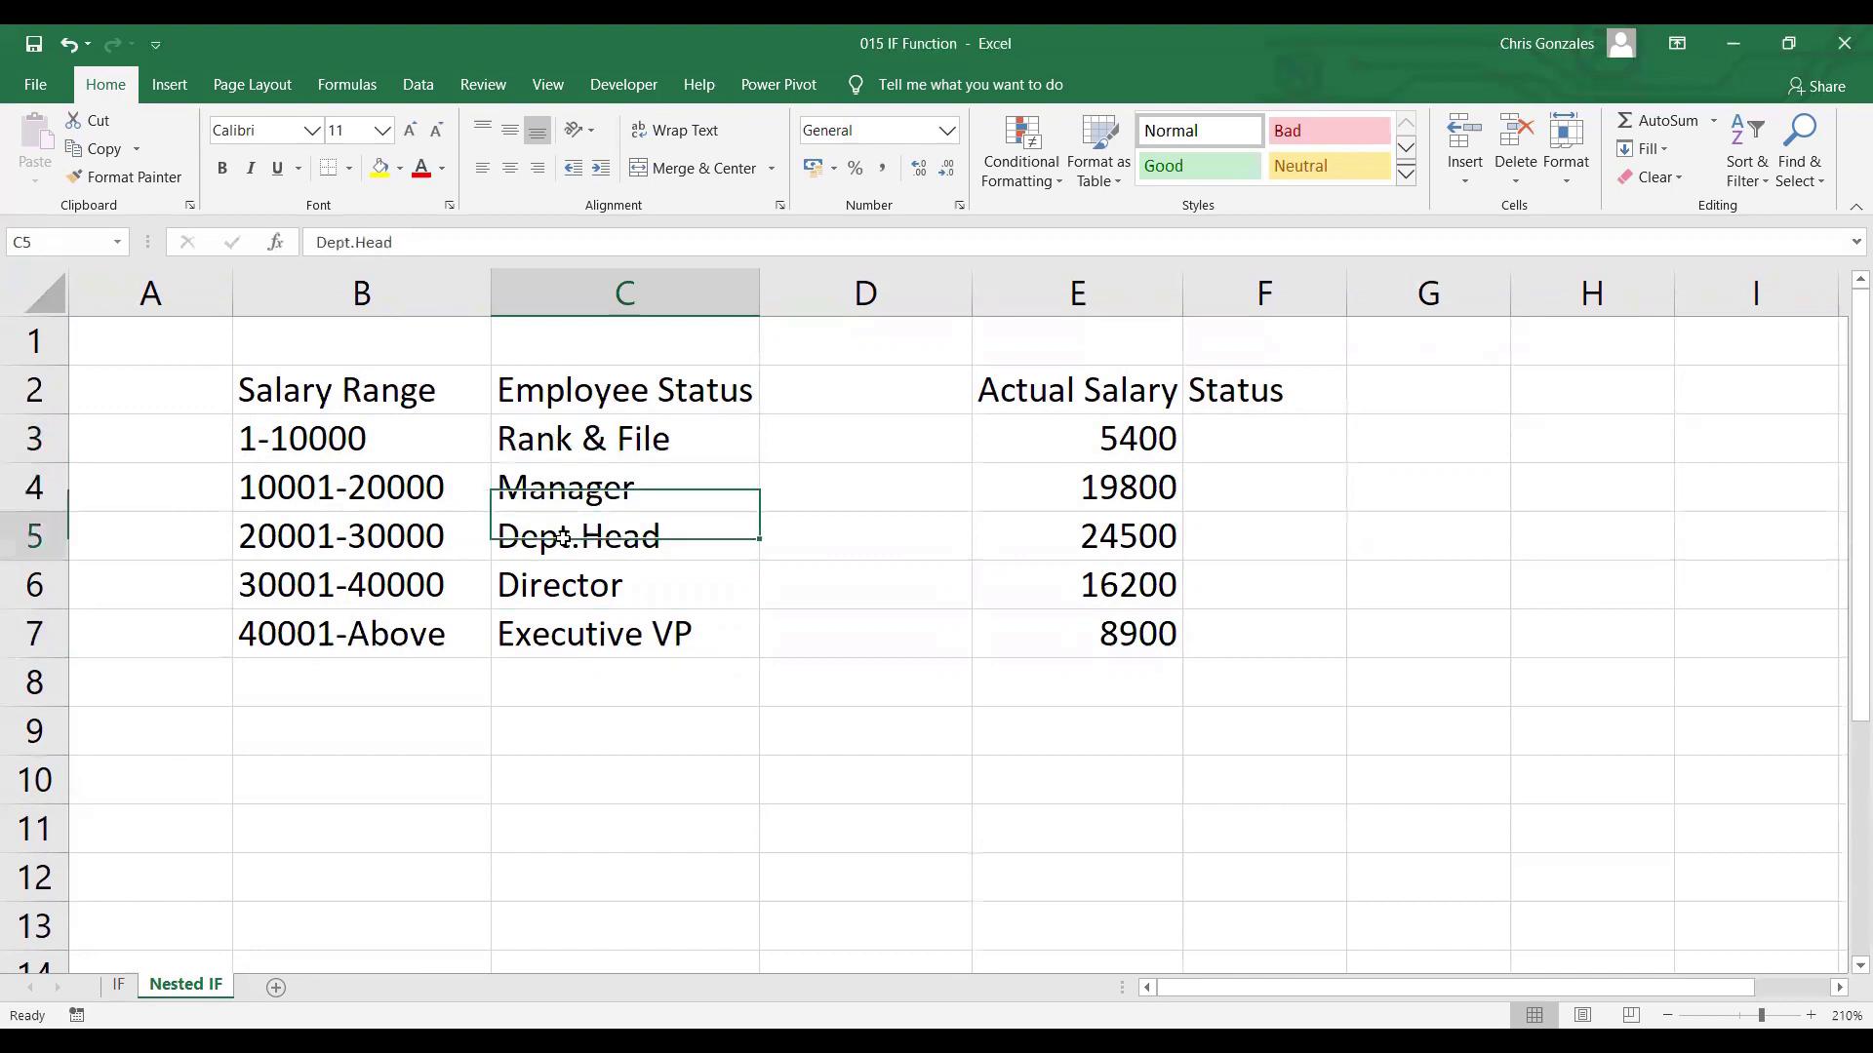
click(563, 585)
click(554, 634)
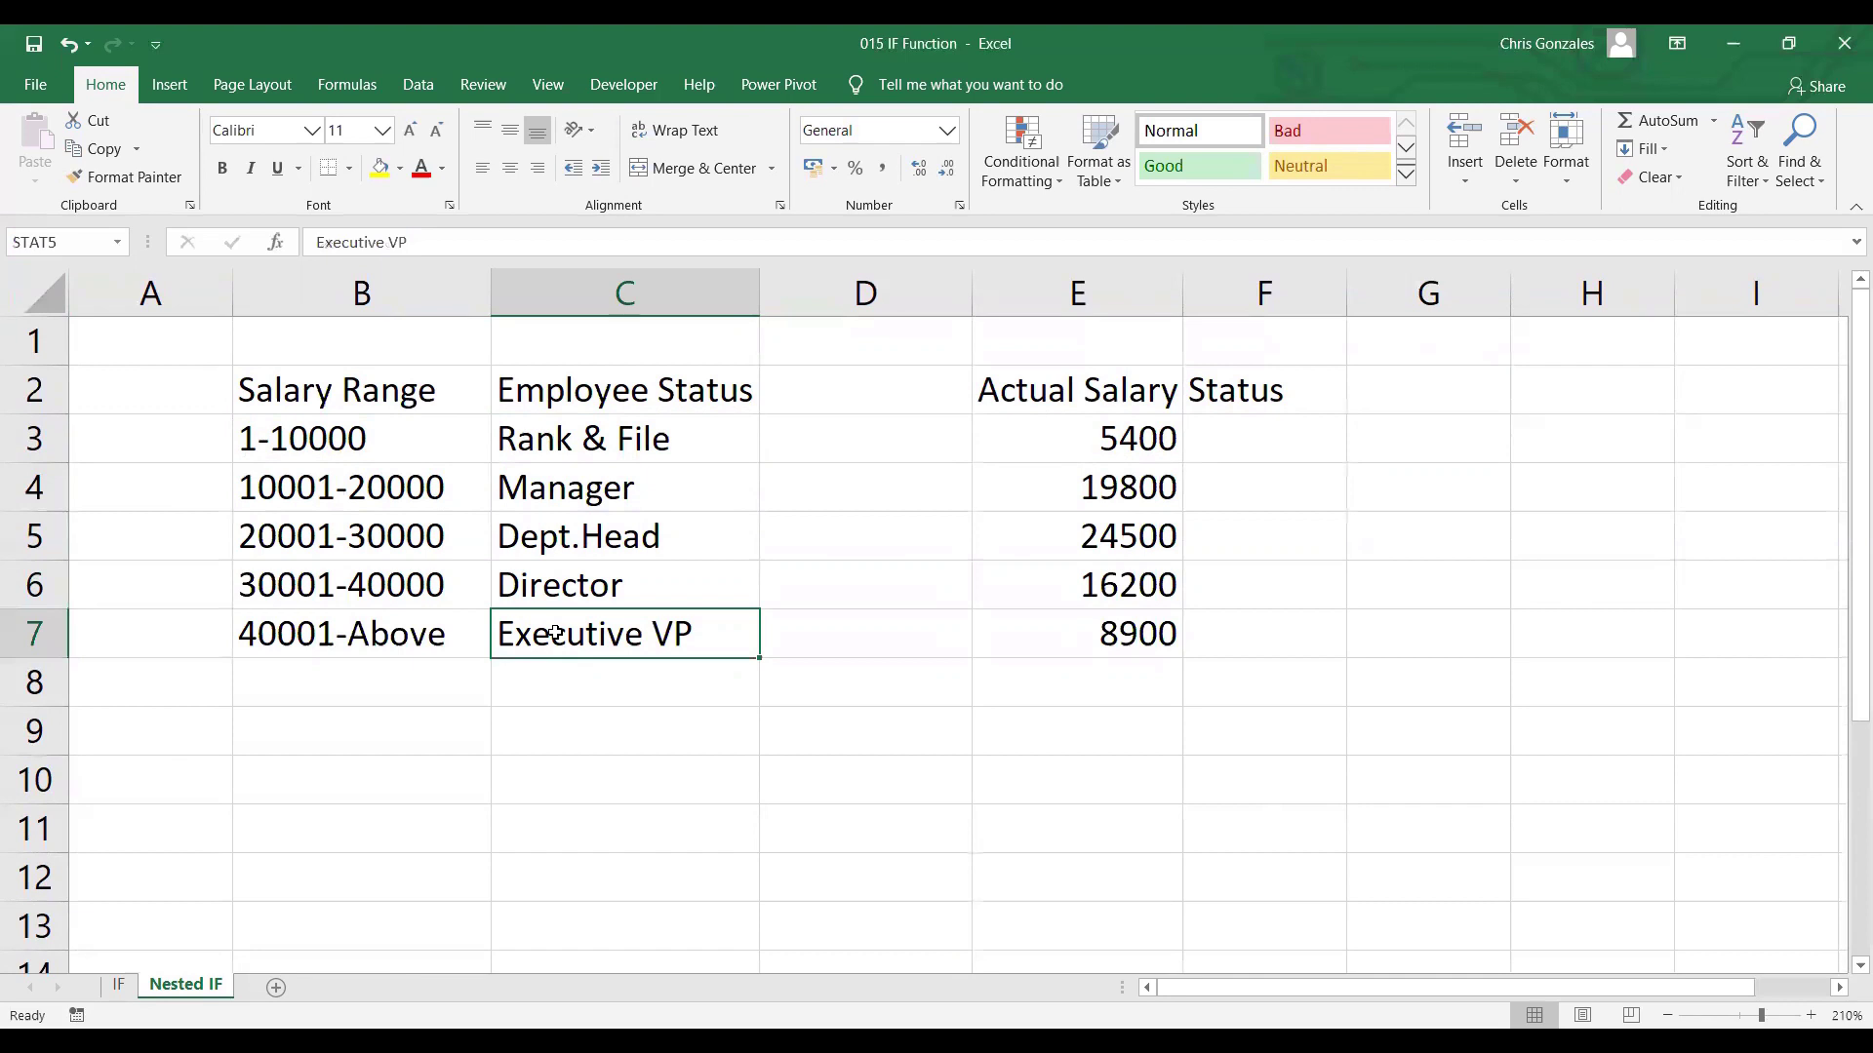
click(358, 429)
drag(358, 429, 337, 612)
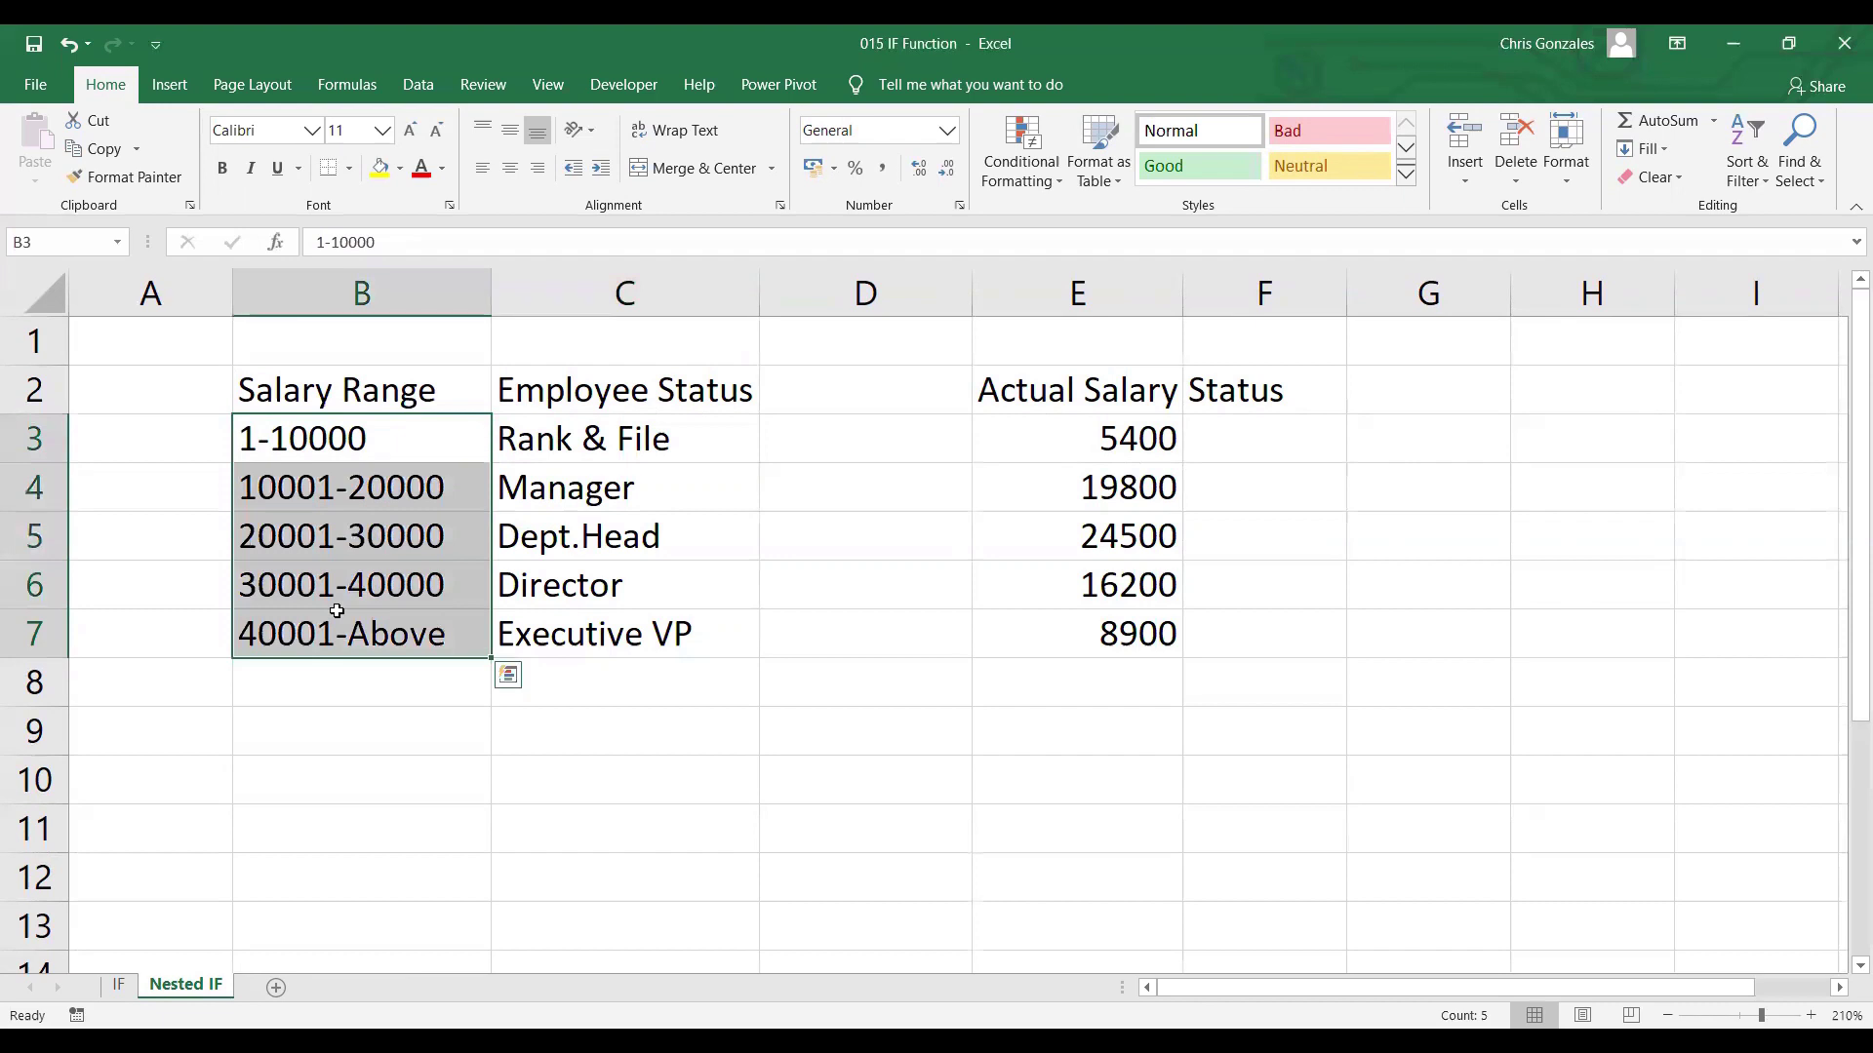
Start a nested IF formula in F3 with =IF(E3<=10000,STAT1, and continue it on a new line within the cell
click(1253, 443)
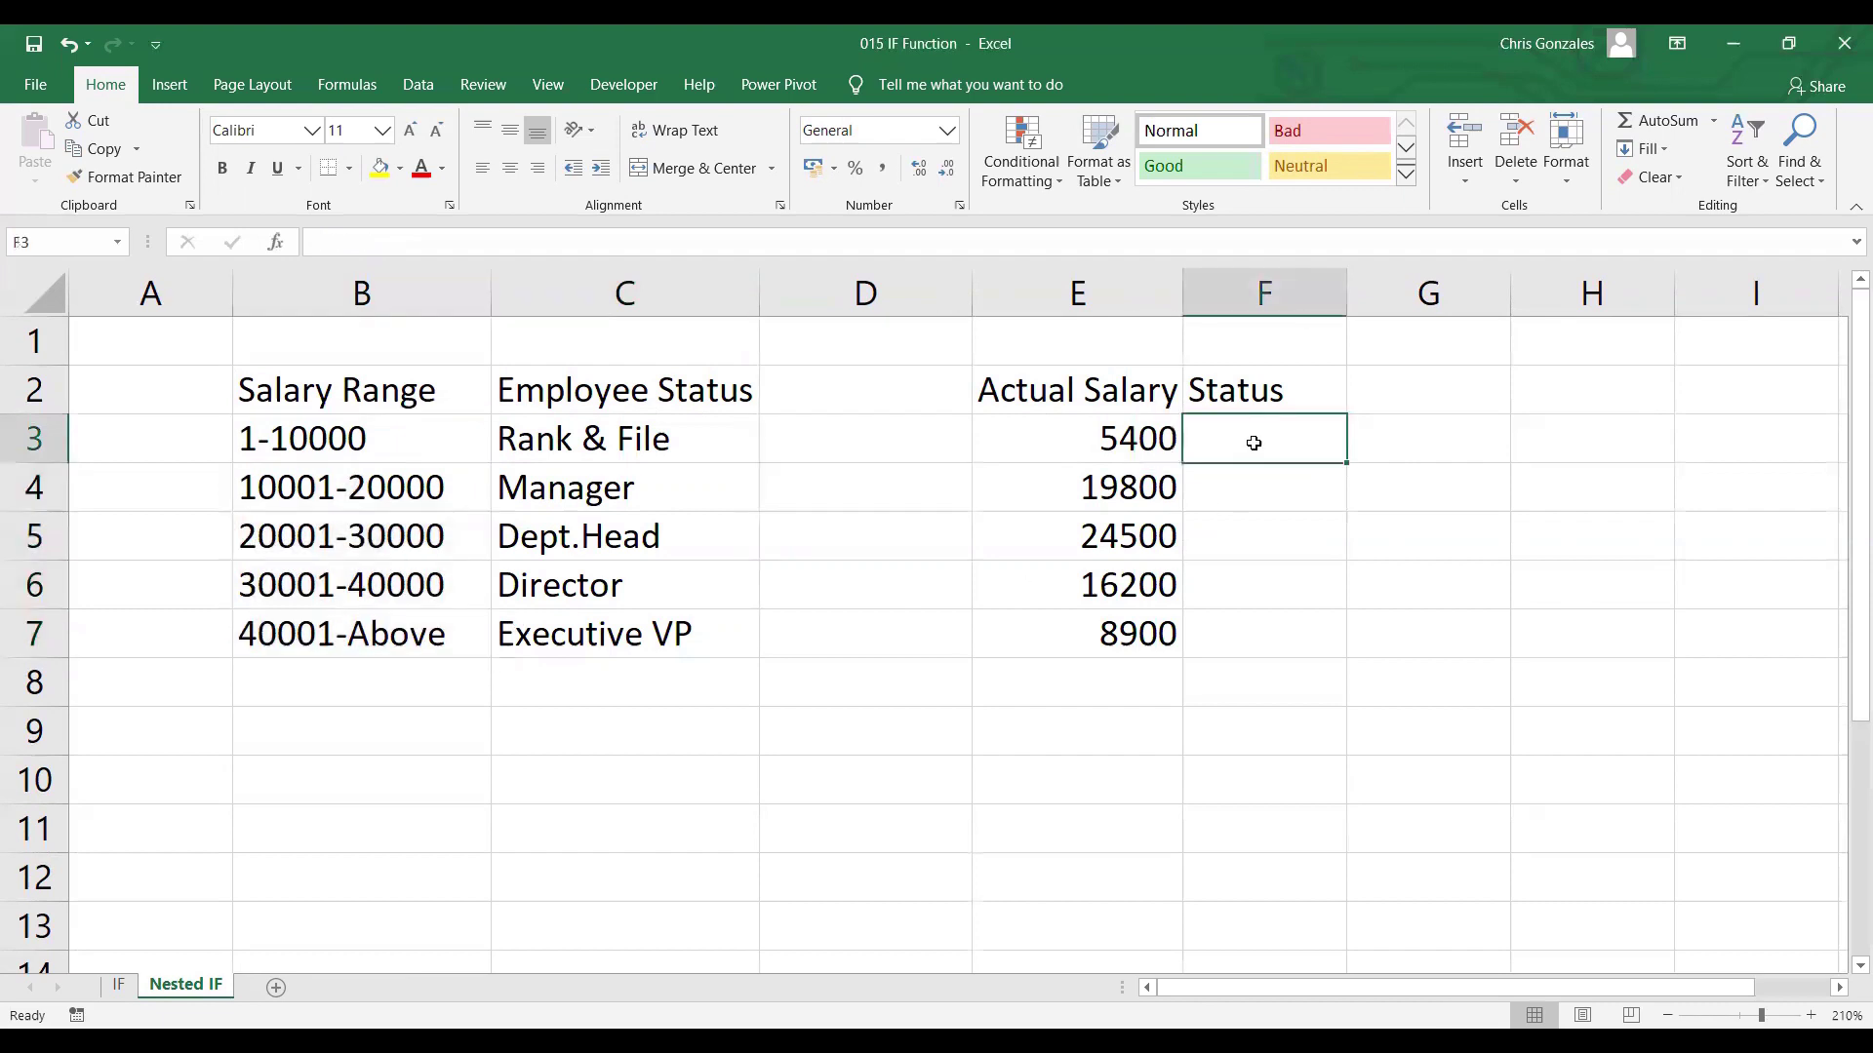
text(=)
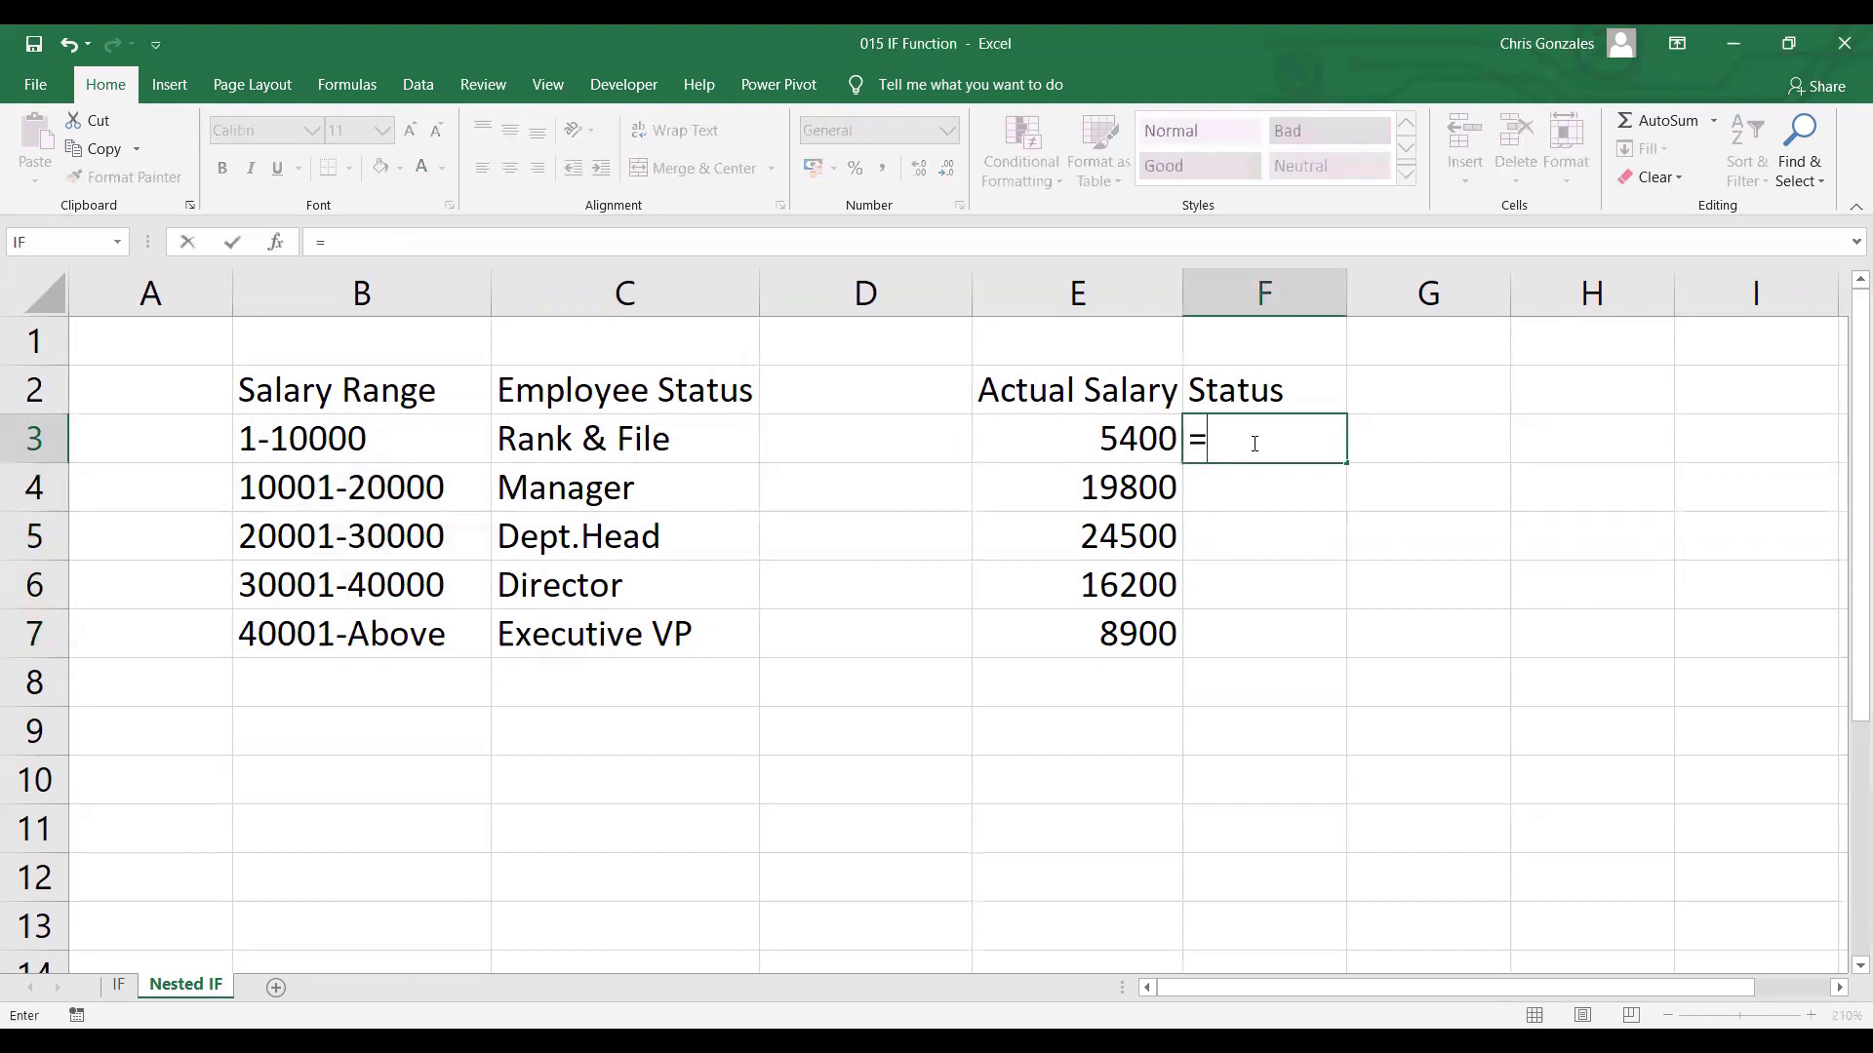
text(IF()
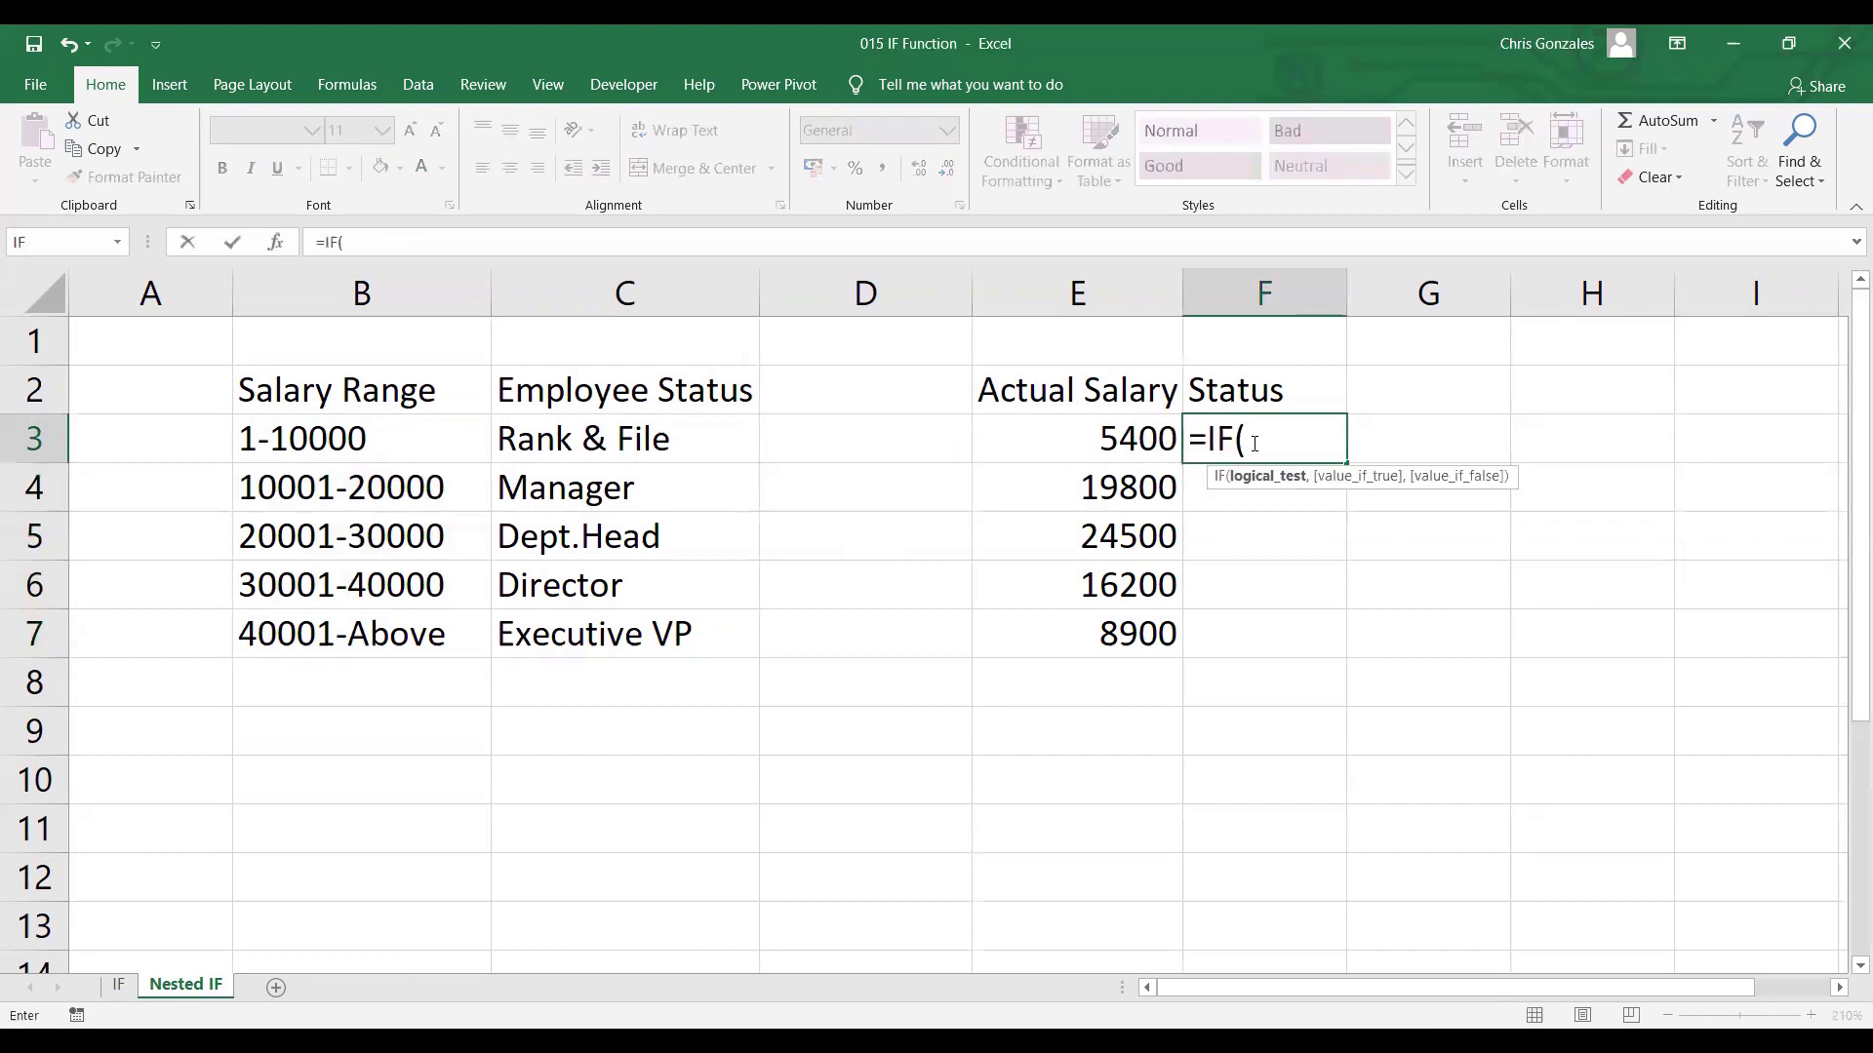
click(1068, 434)
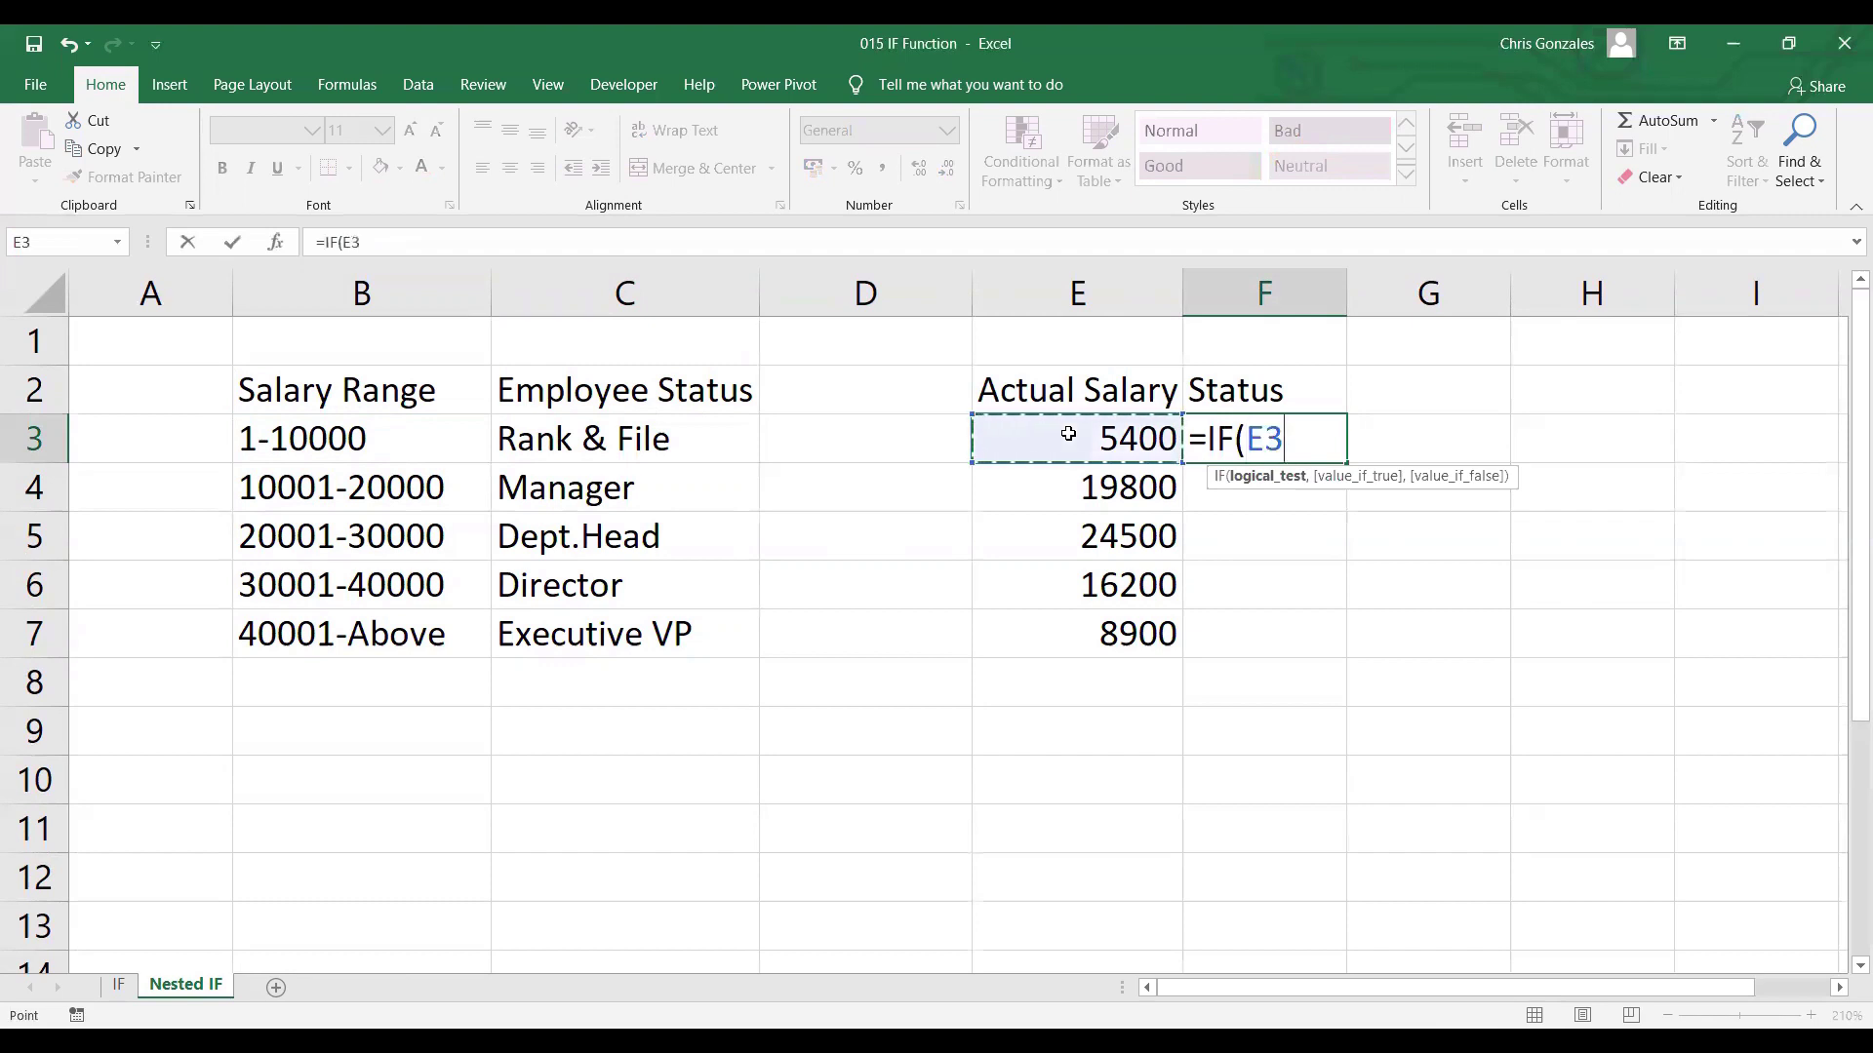
text(<=10000)
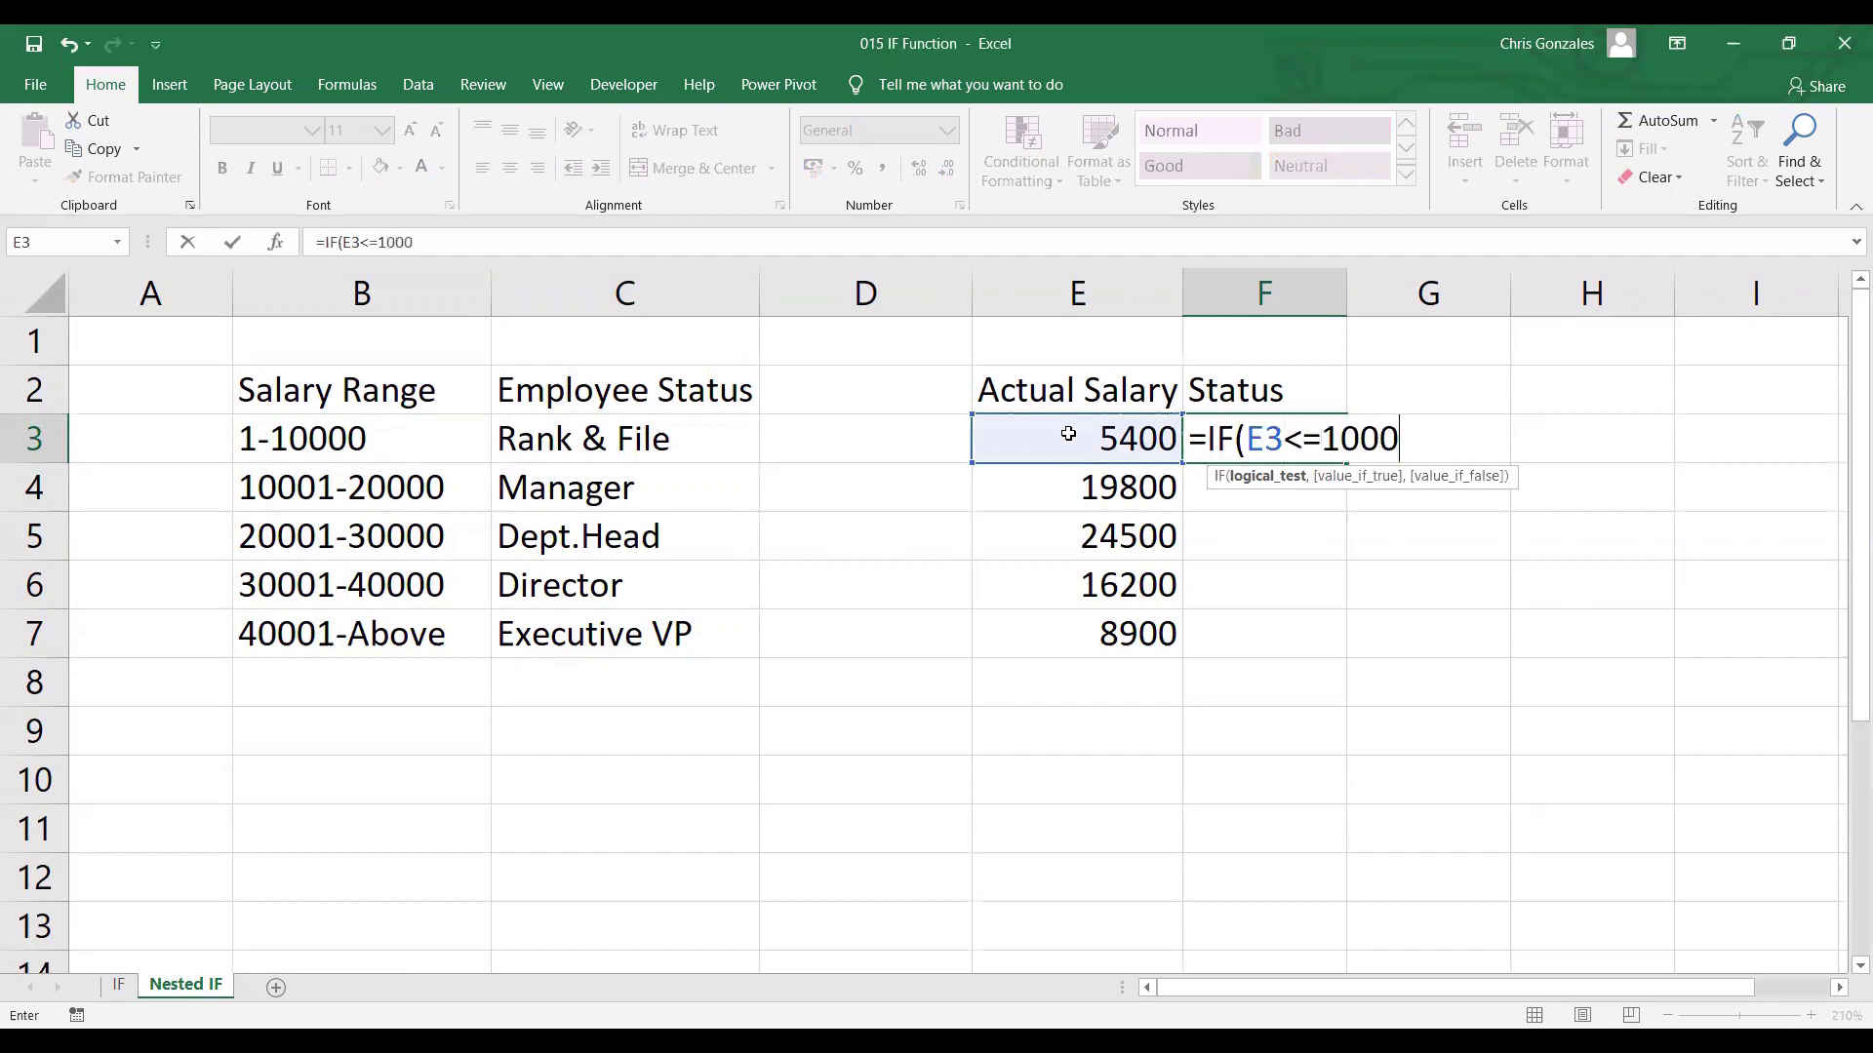
text(0,S)
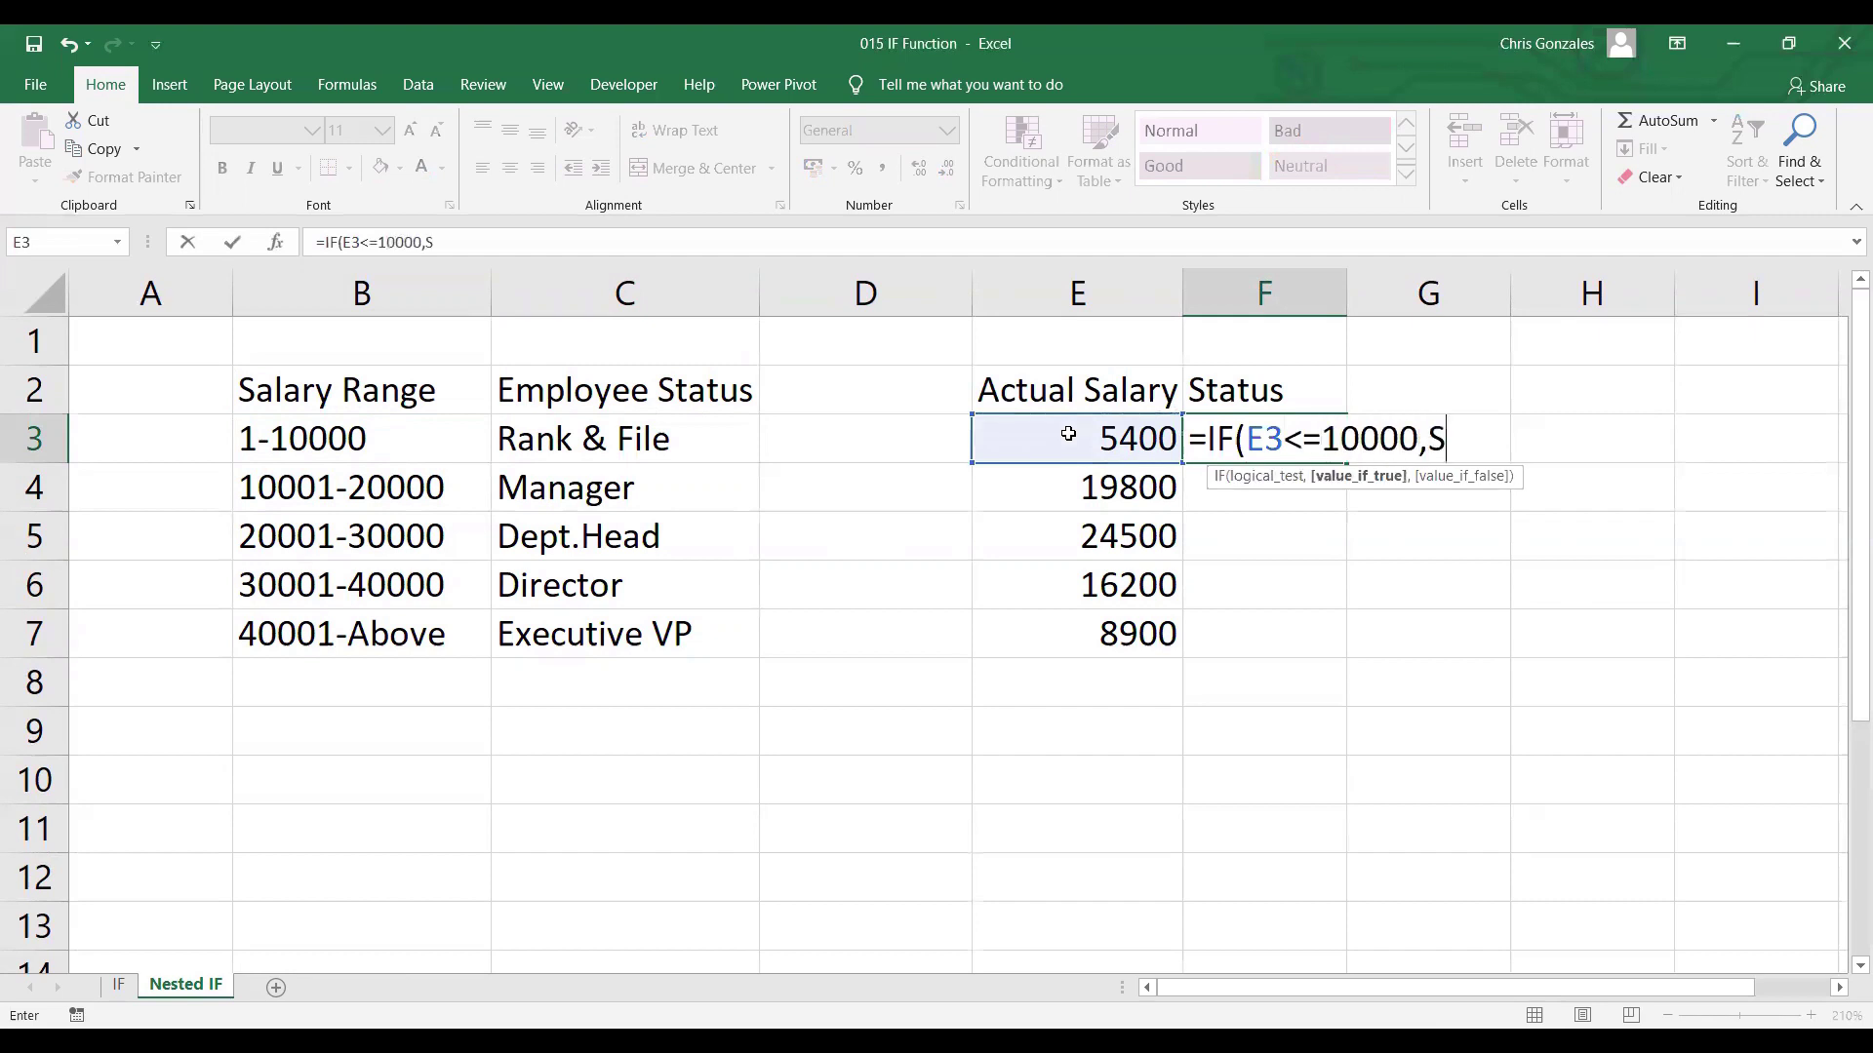
text(TAT1,)
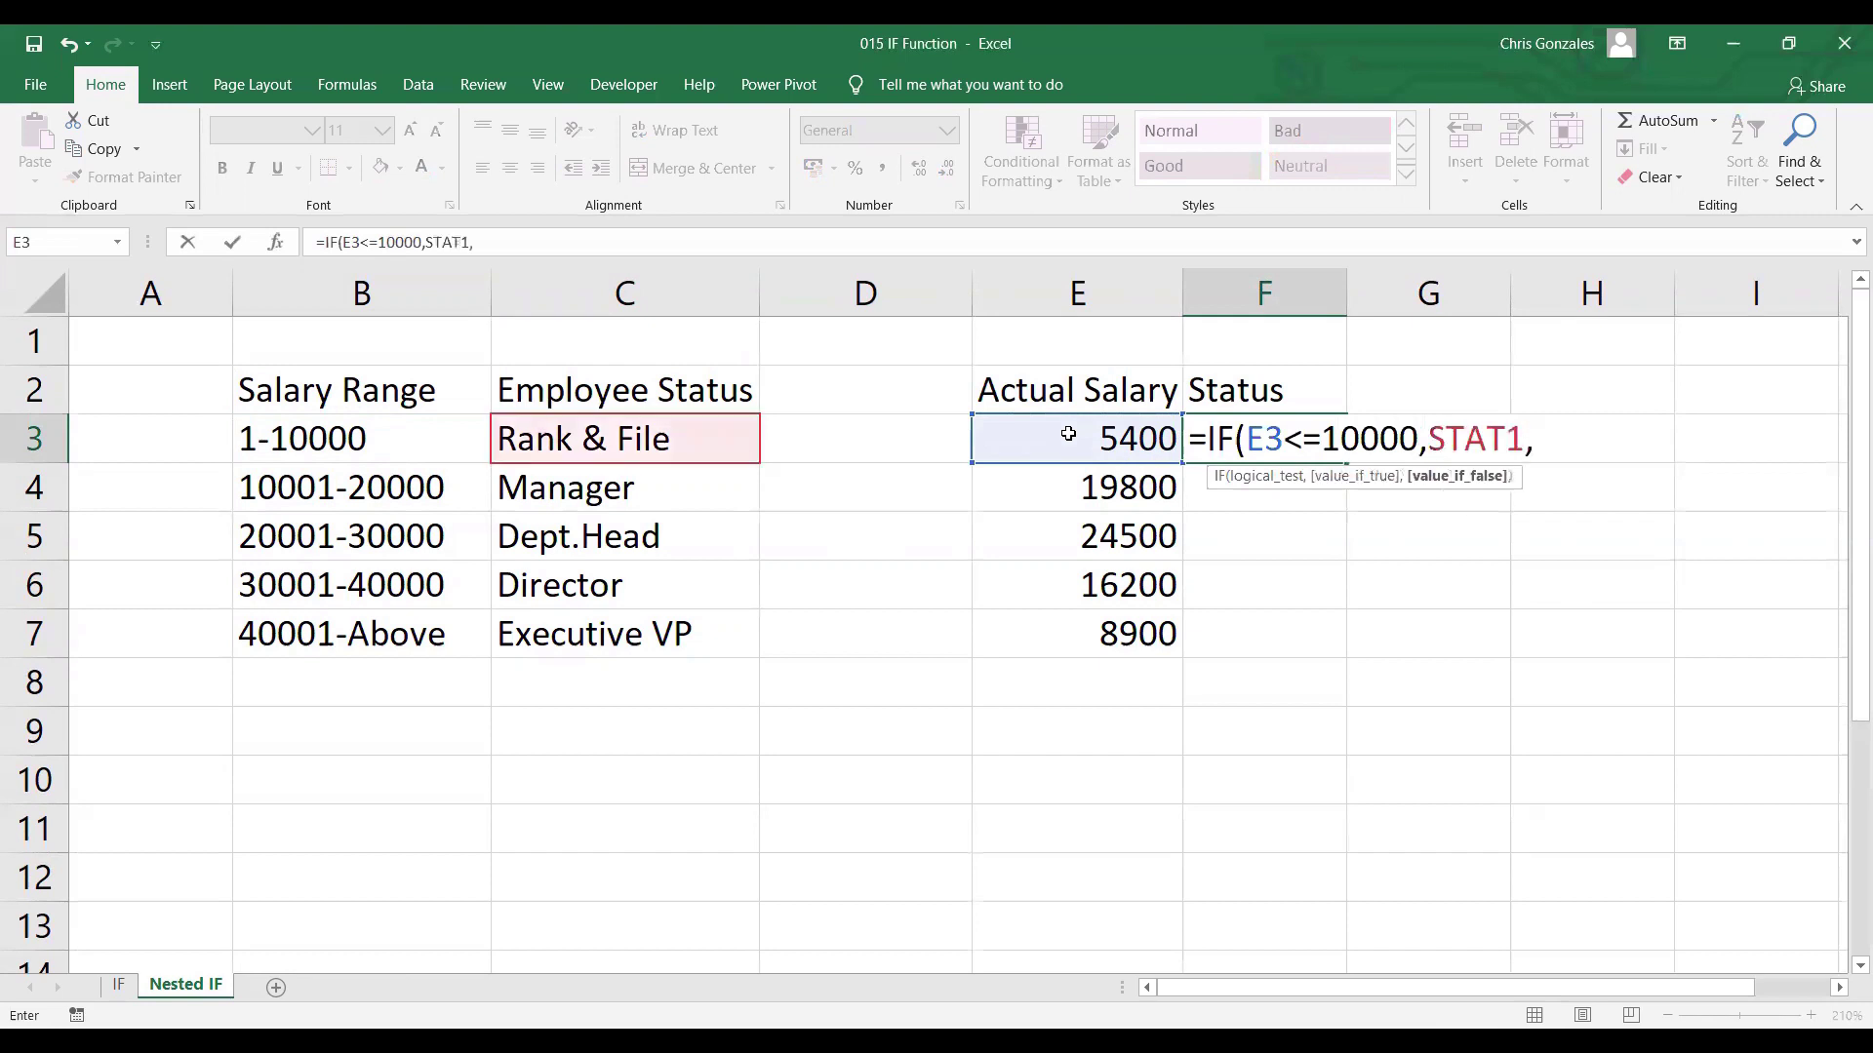
key(alt+Return)
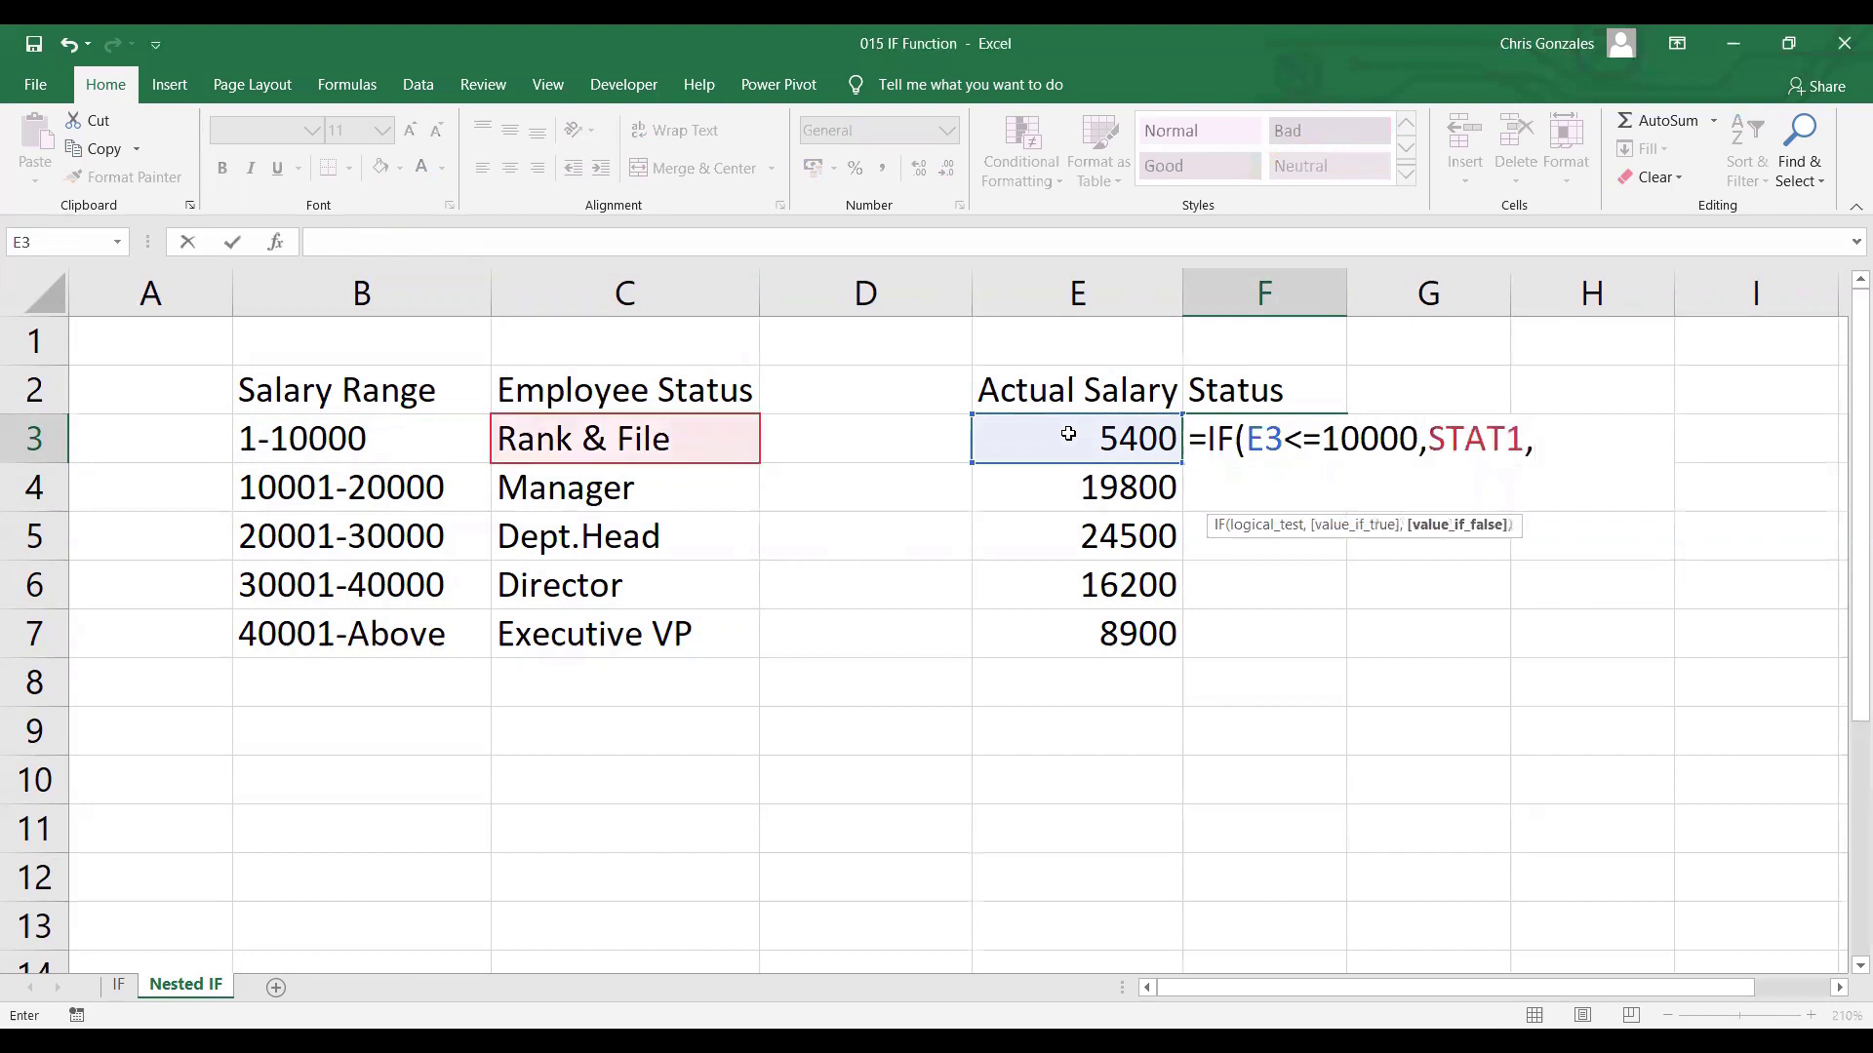
Add the second condition IF(E3<=20000,STAT2, to F3's formula, followed by a line break
text(IF()
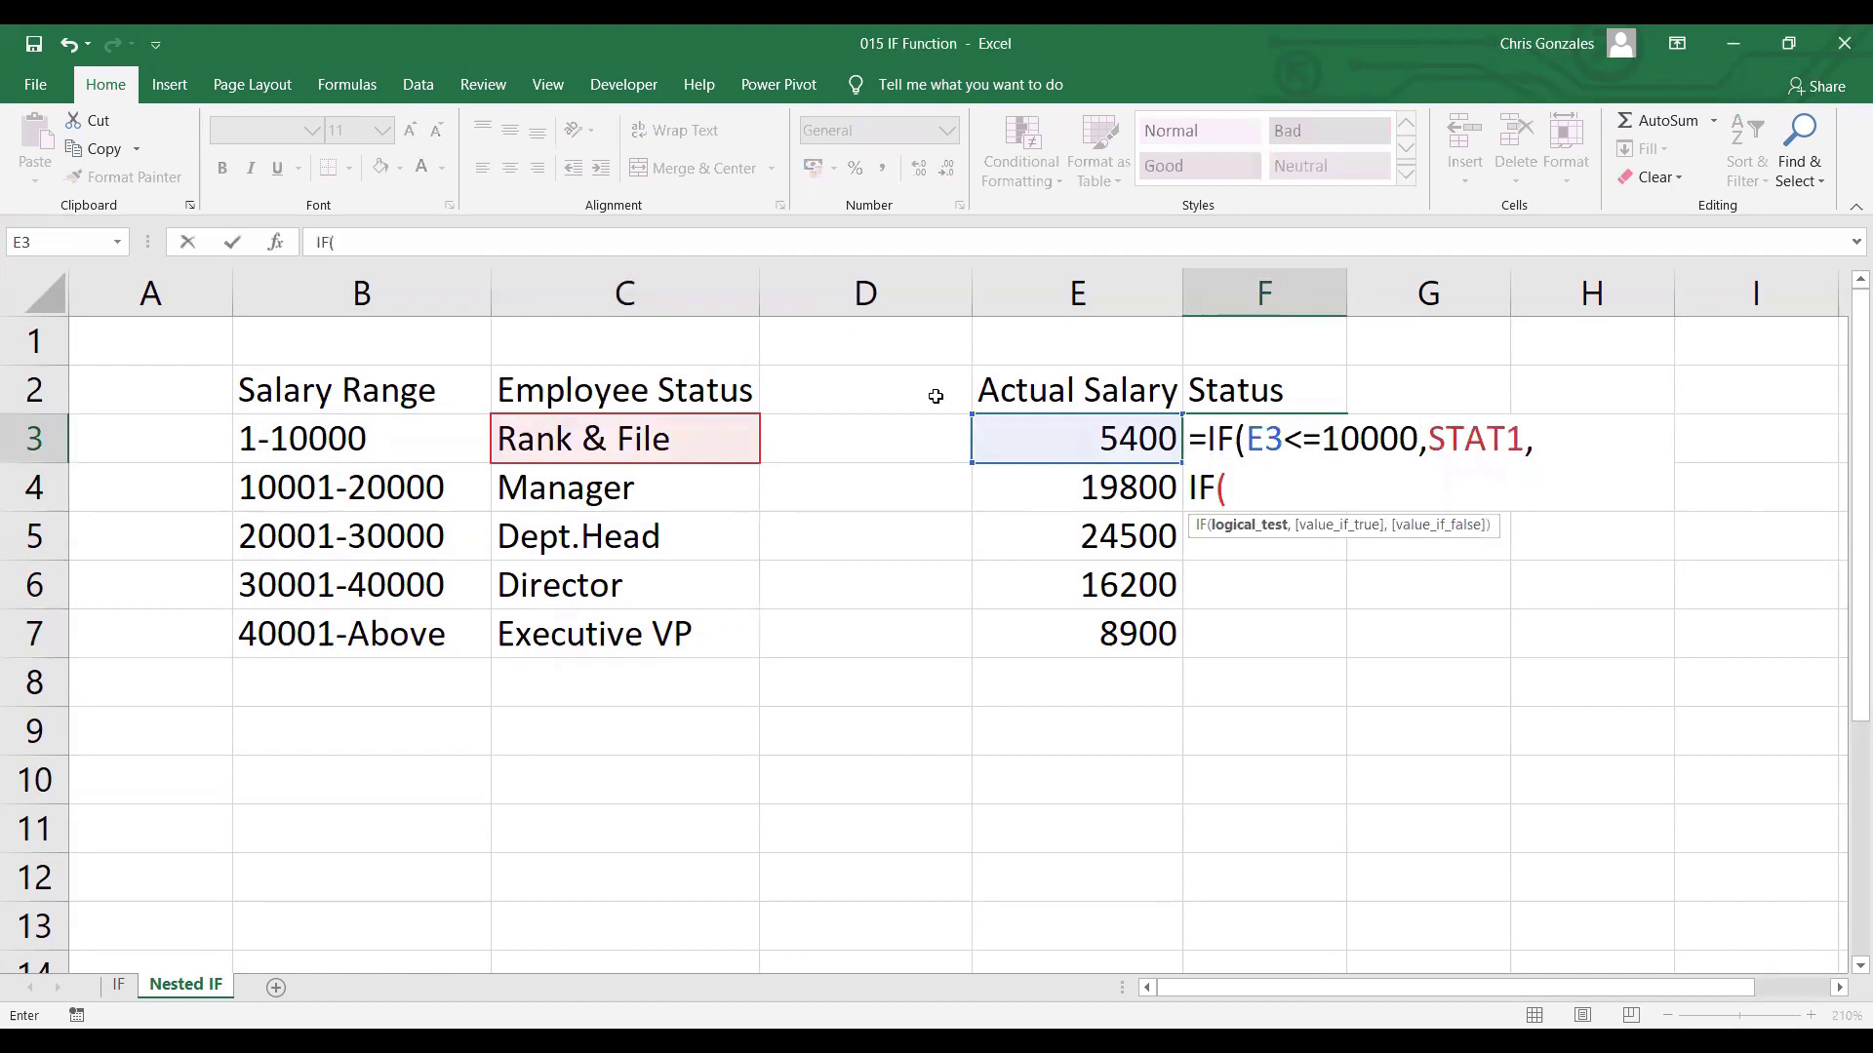
click(1033, 435)
text(<)
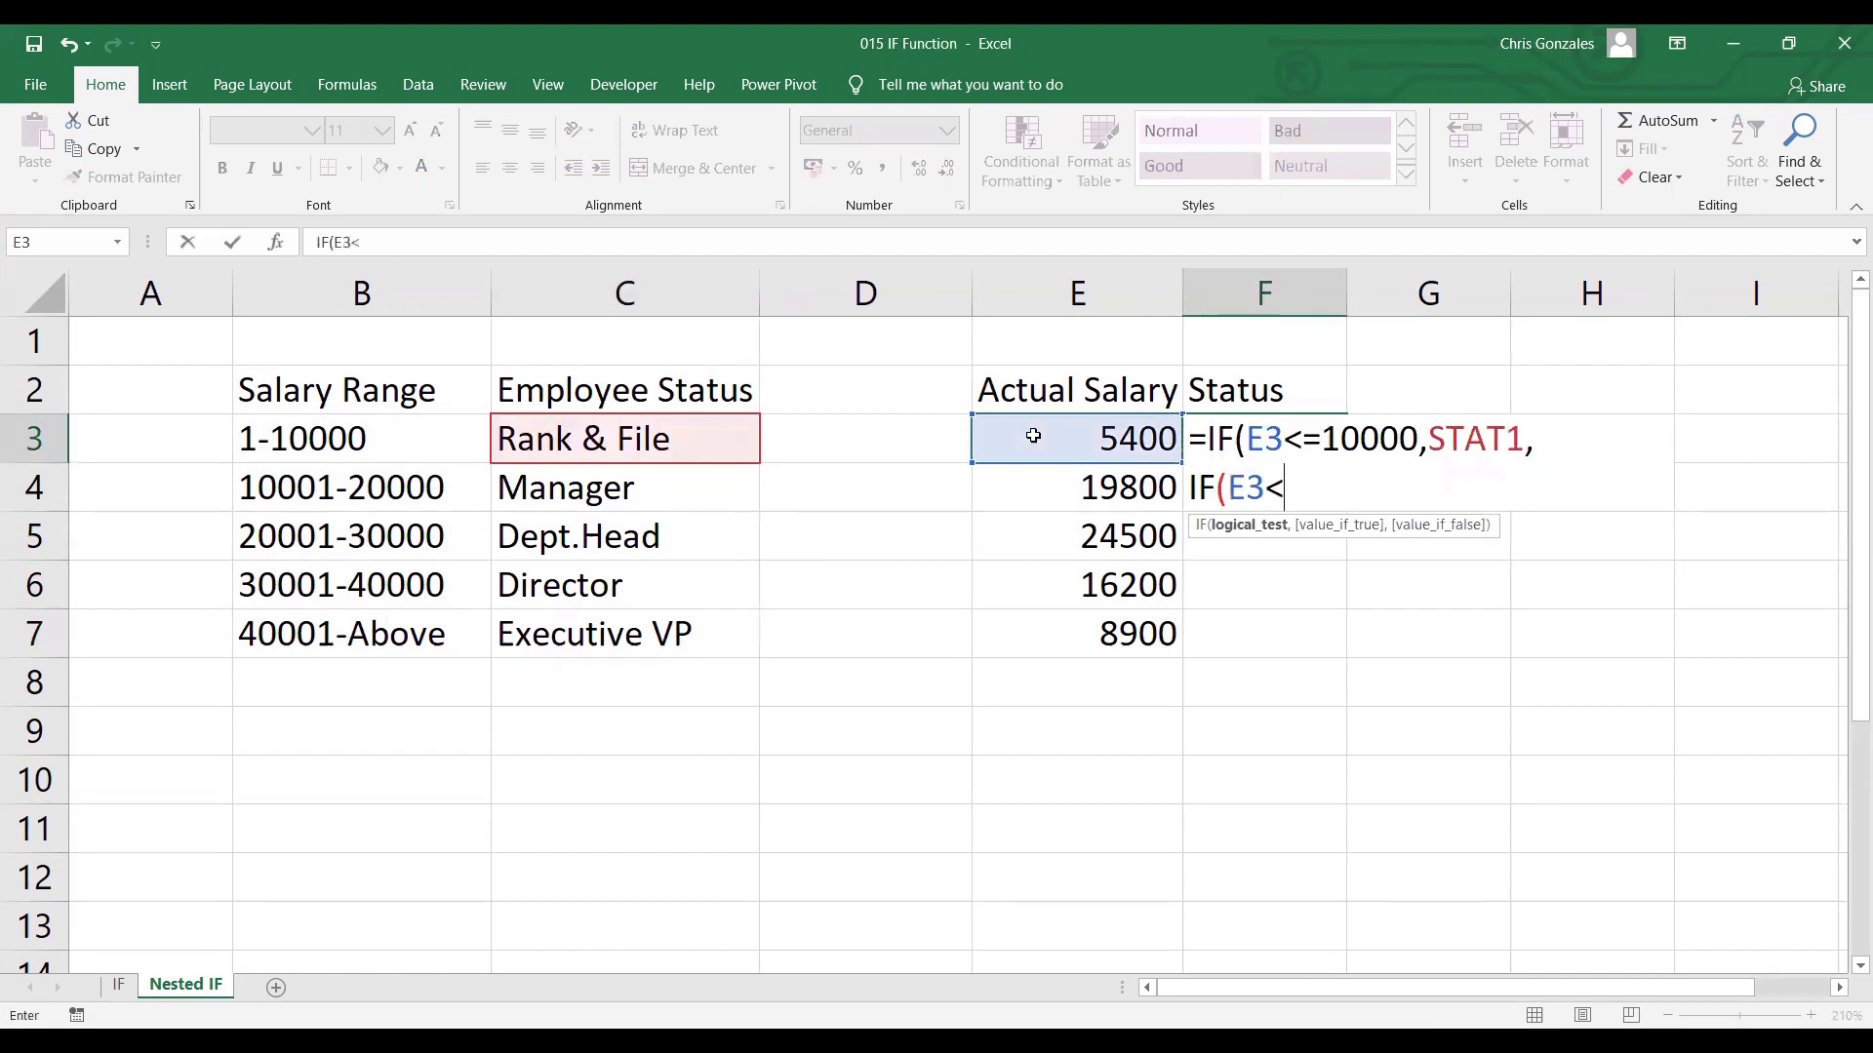
text(=20000)
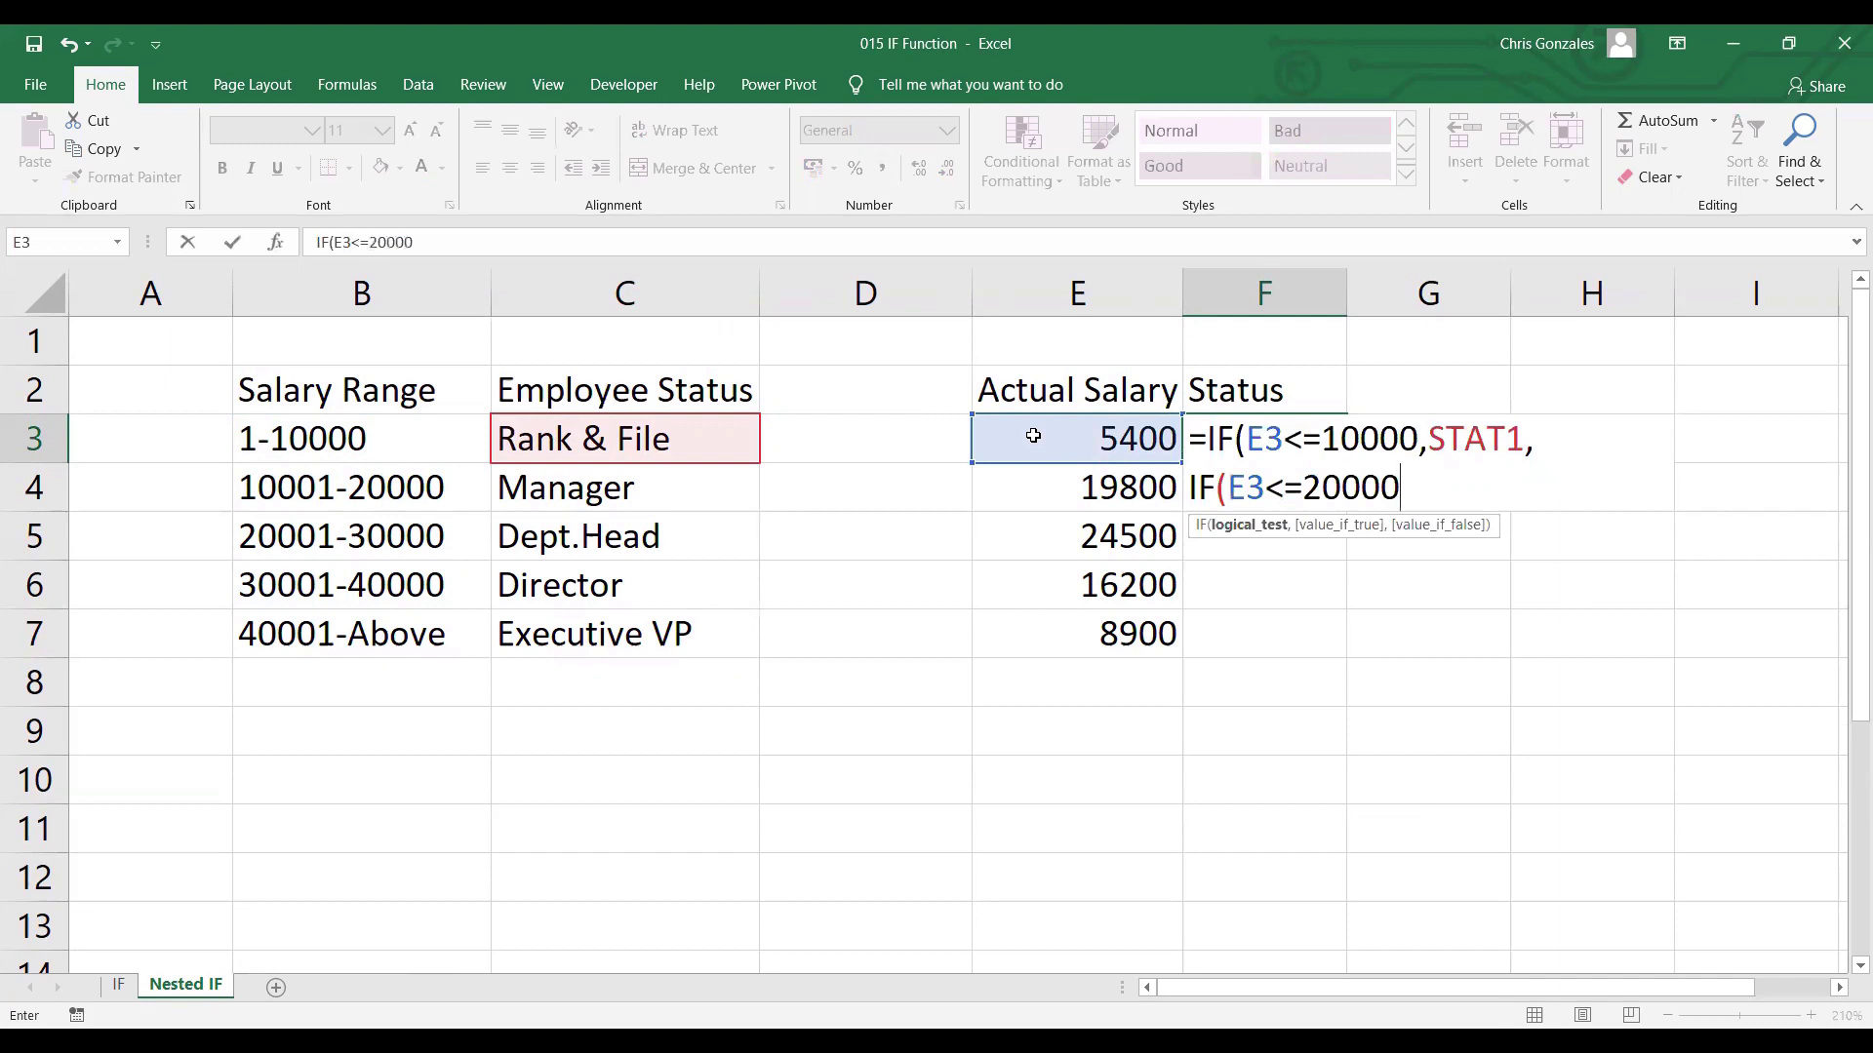
text(,STAT2,)
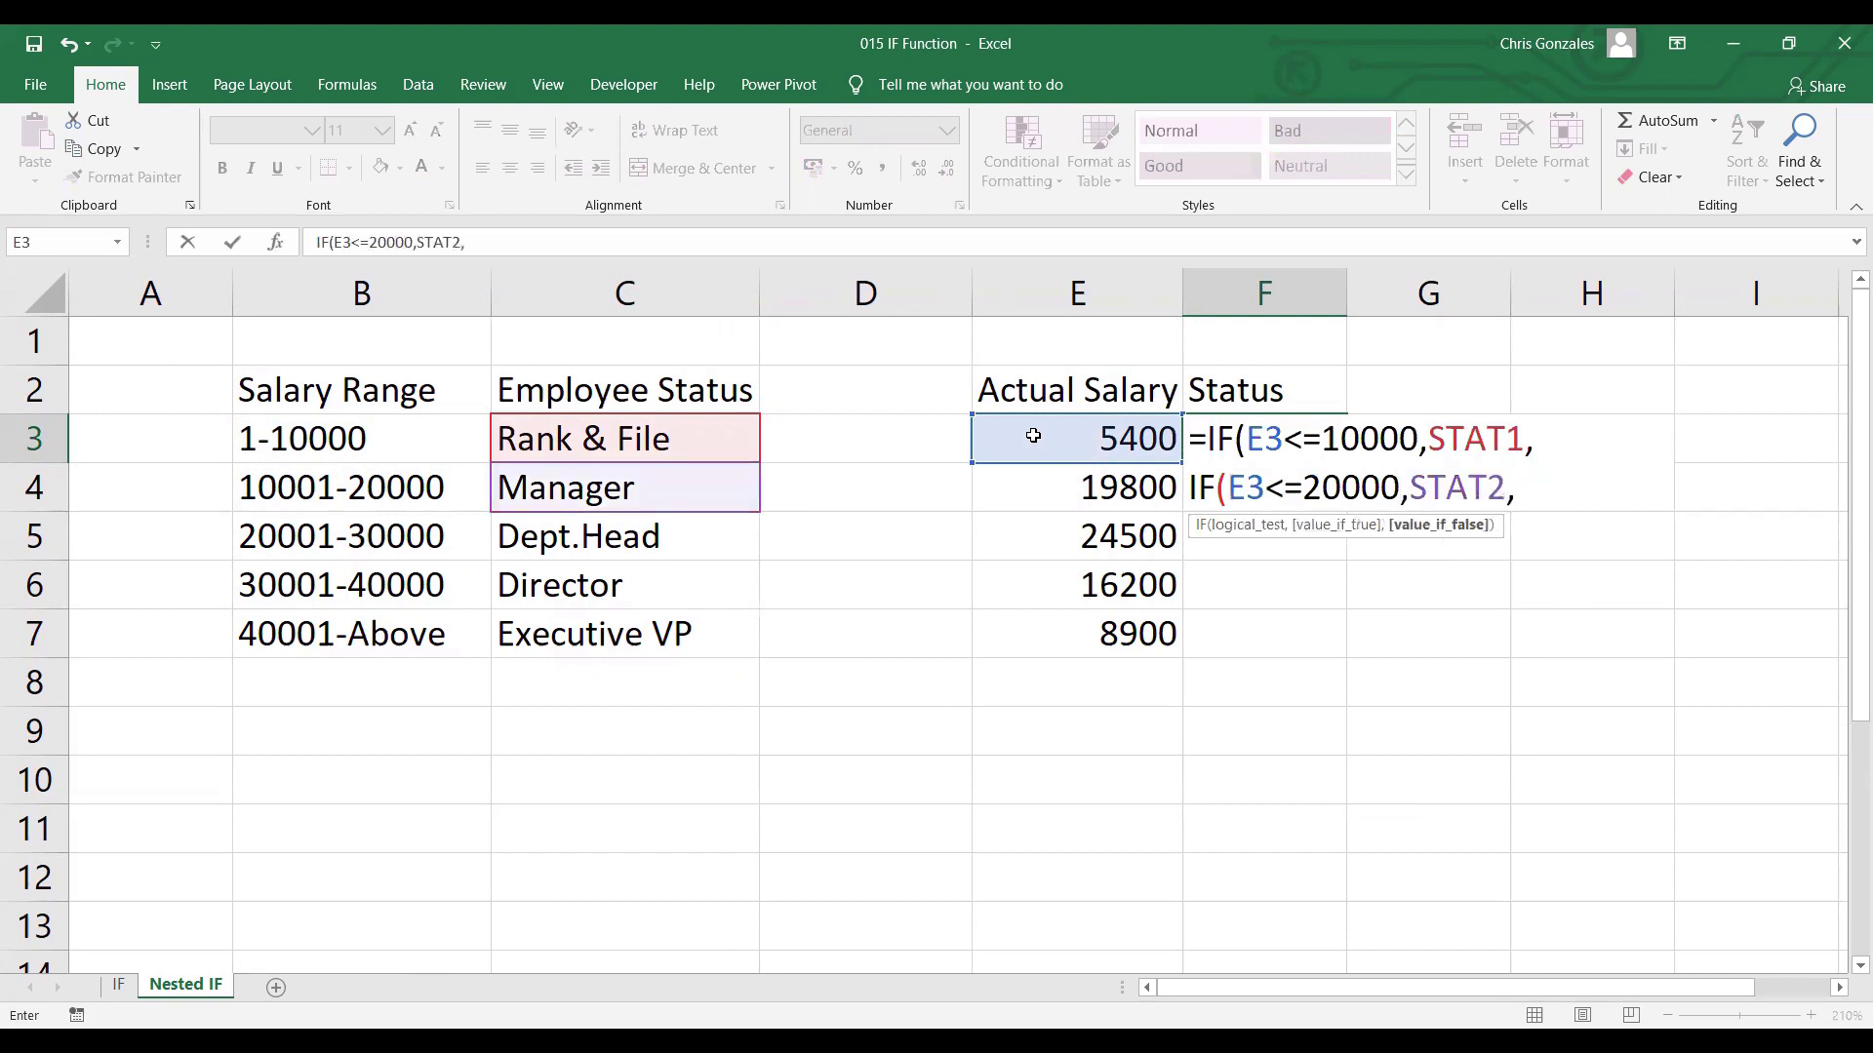
key(alt+Return)
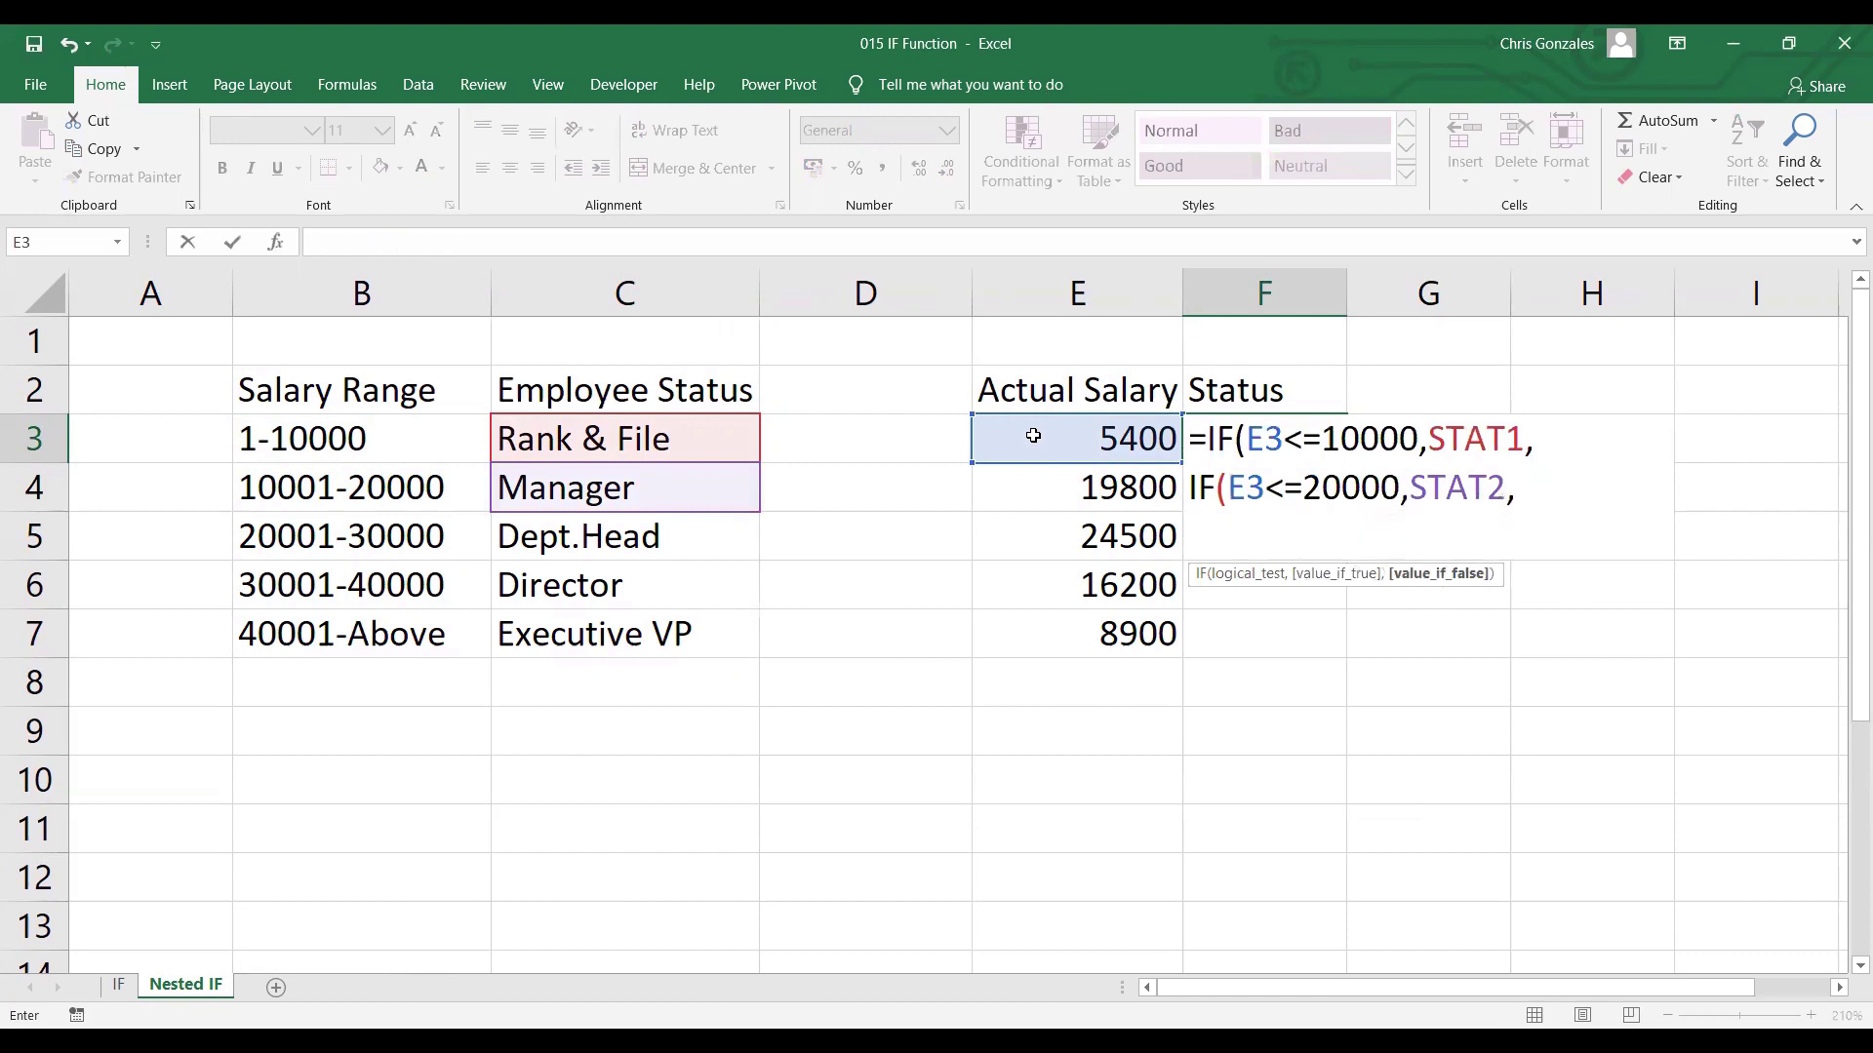
Add the third condition IF(E3<=30000,STAT3, to F3's formula, followed by a line break
text(IF()
click(1033, 435)
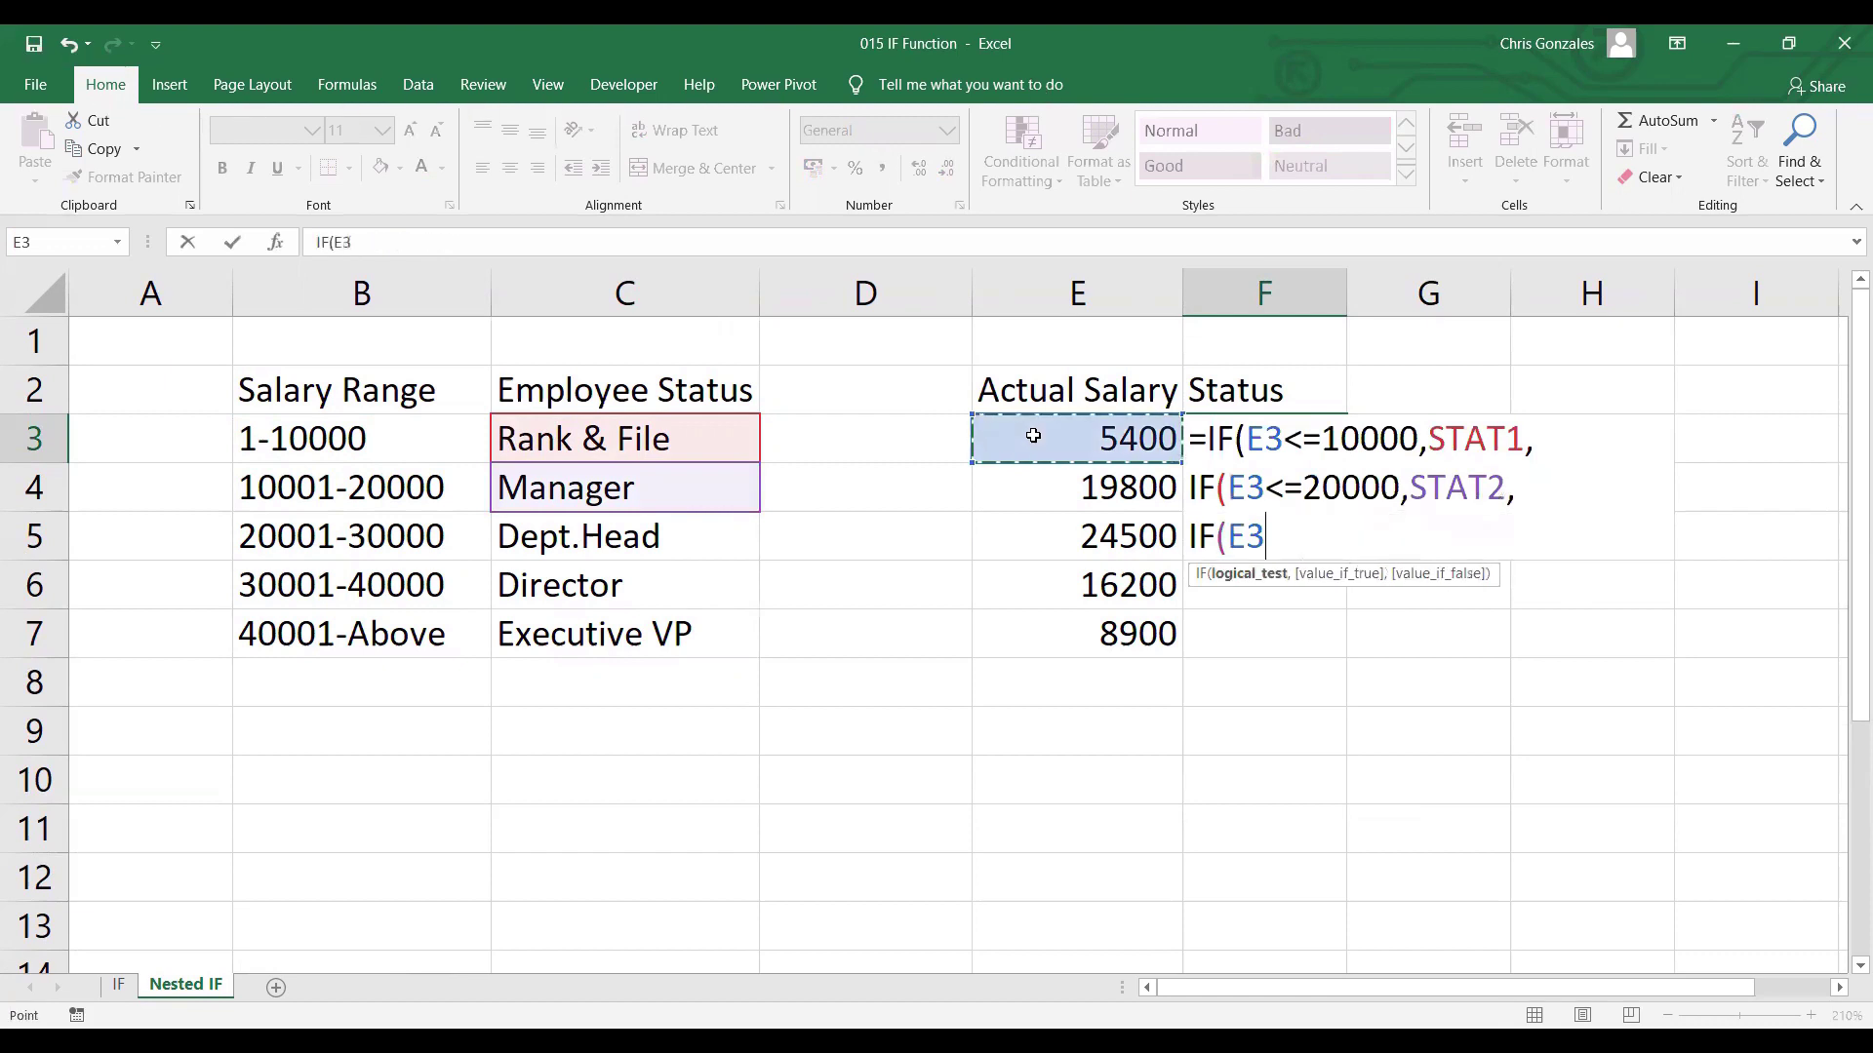
text(<=)
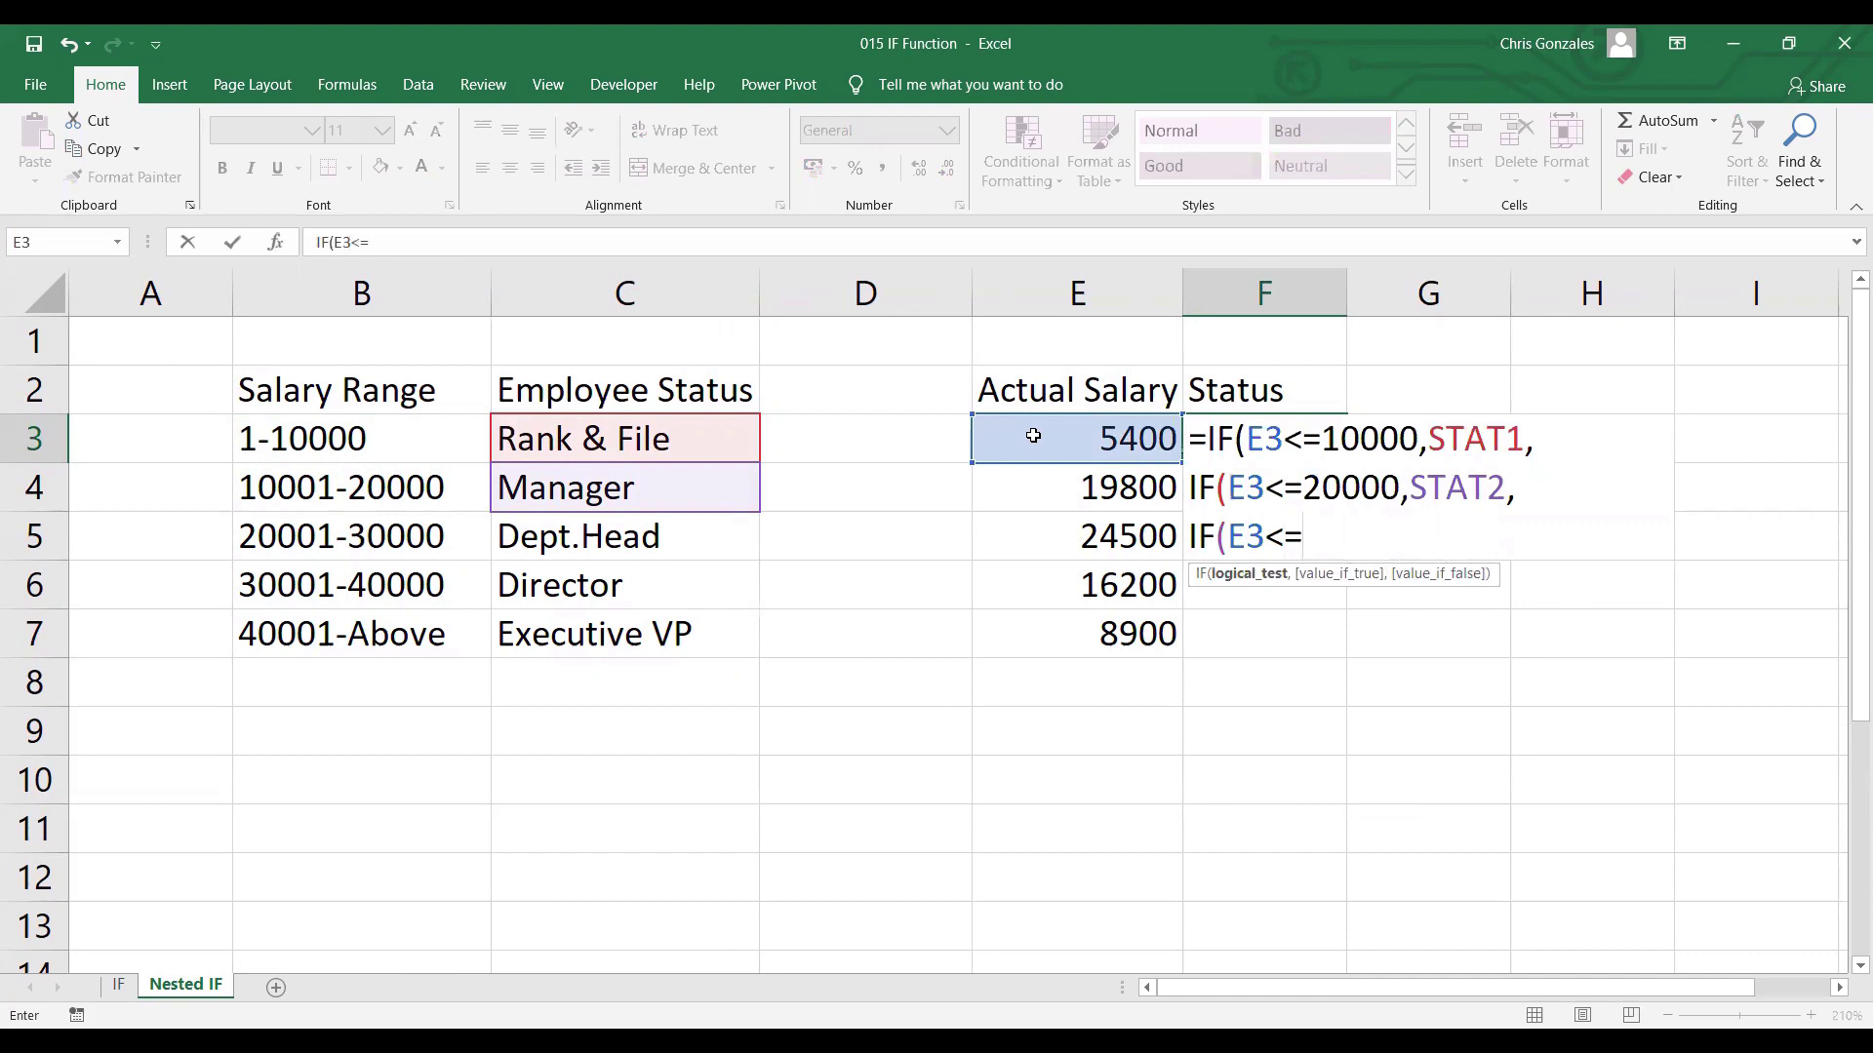
text(30000)
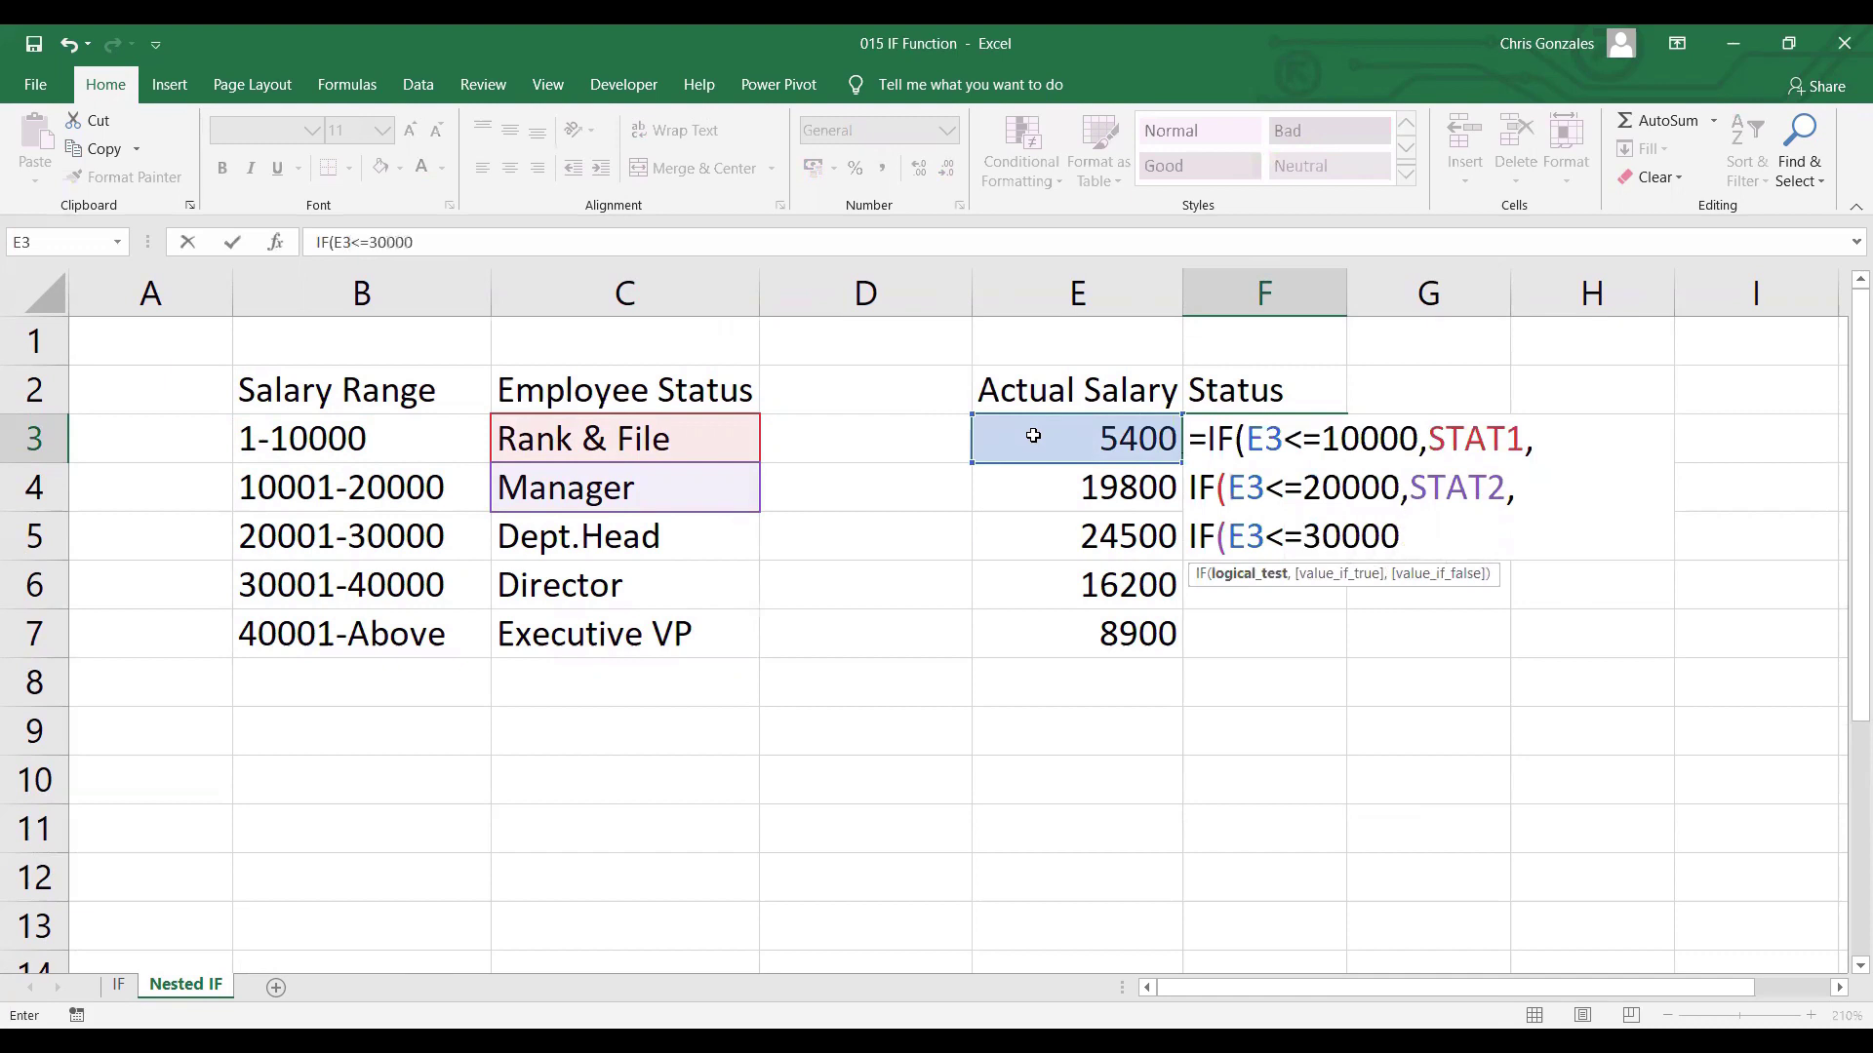
text(,STAT3)
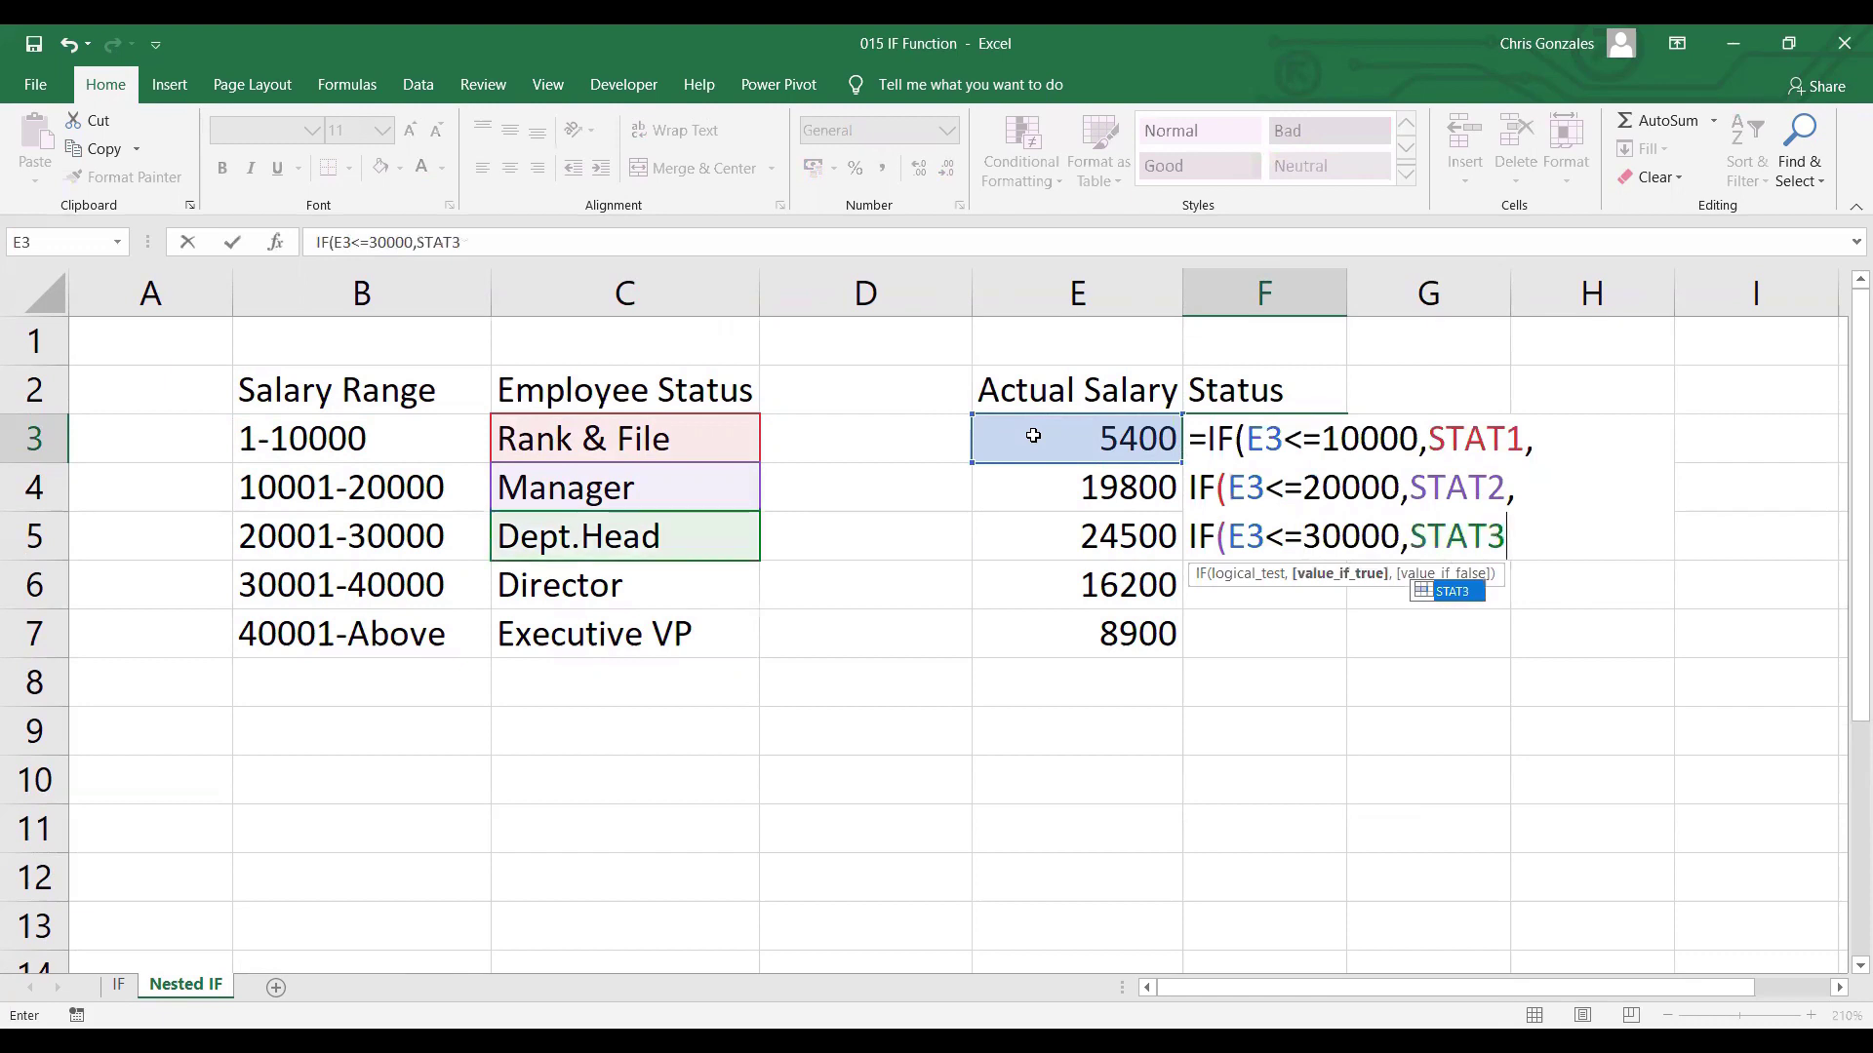
text(,)
key(alt+Return)
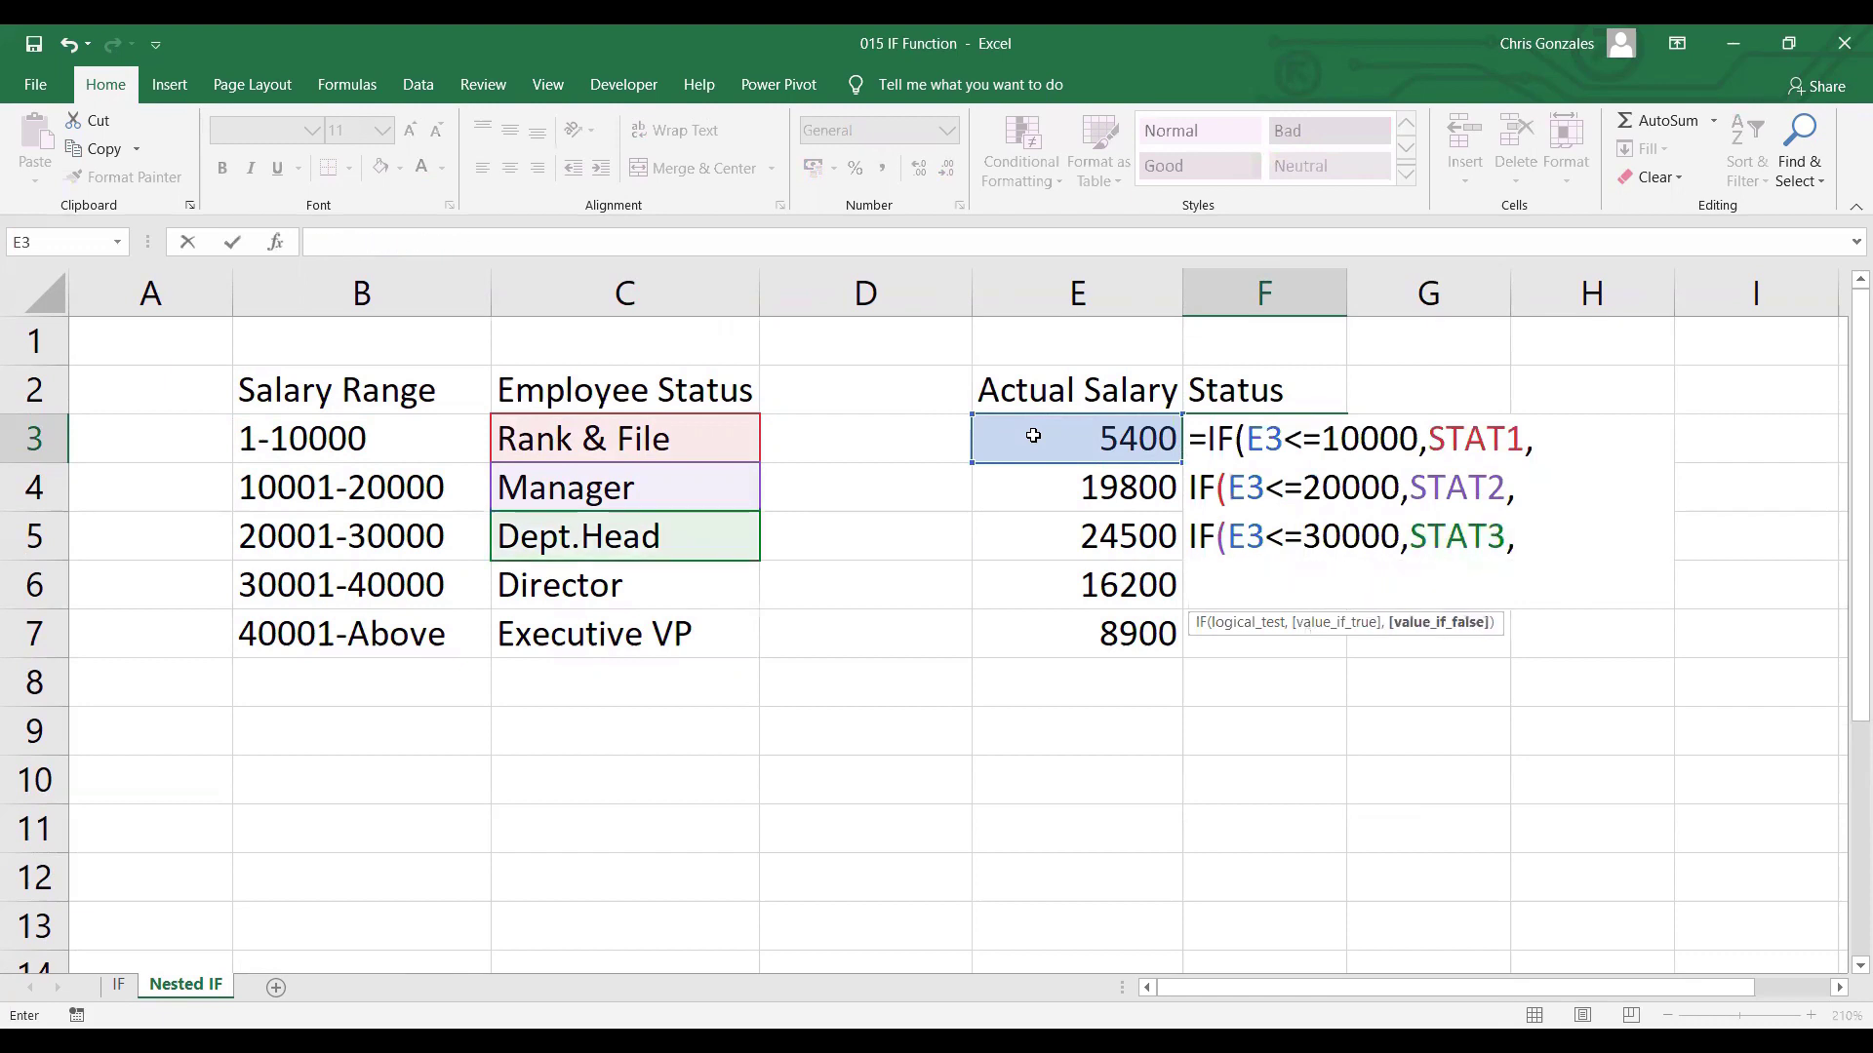
Finish F3's formula with IF(E3<=40000,STAT4,STAT5), close all the nested IFs with their parentheses, and commit it
text(IF()
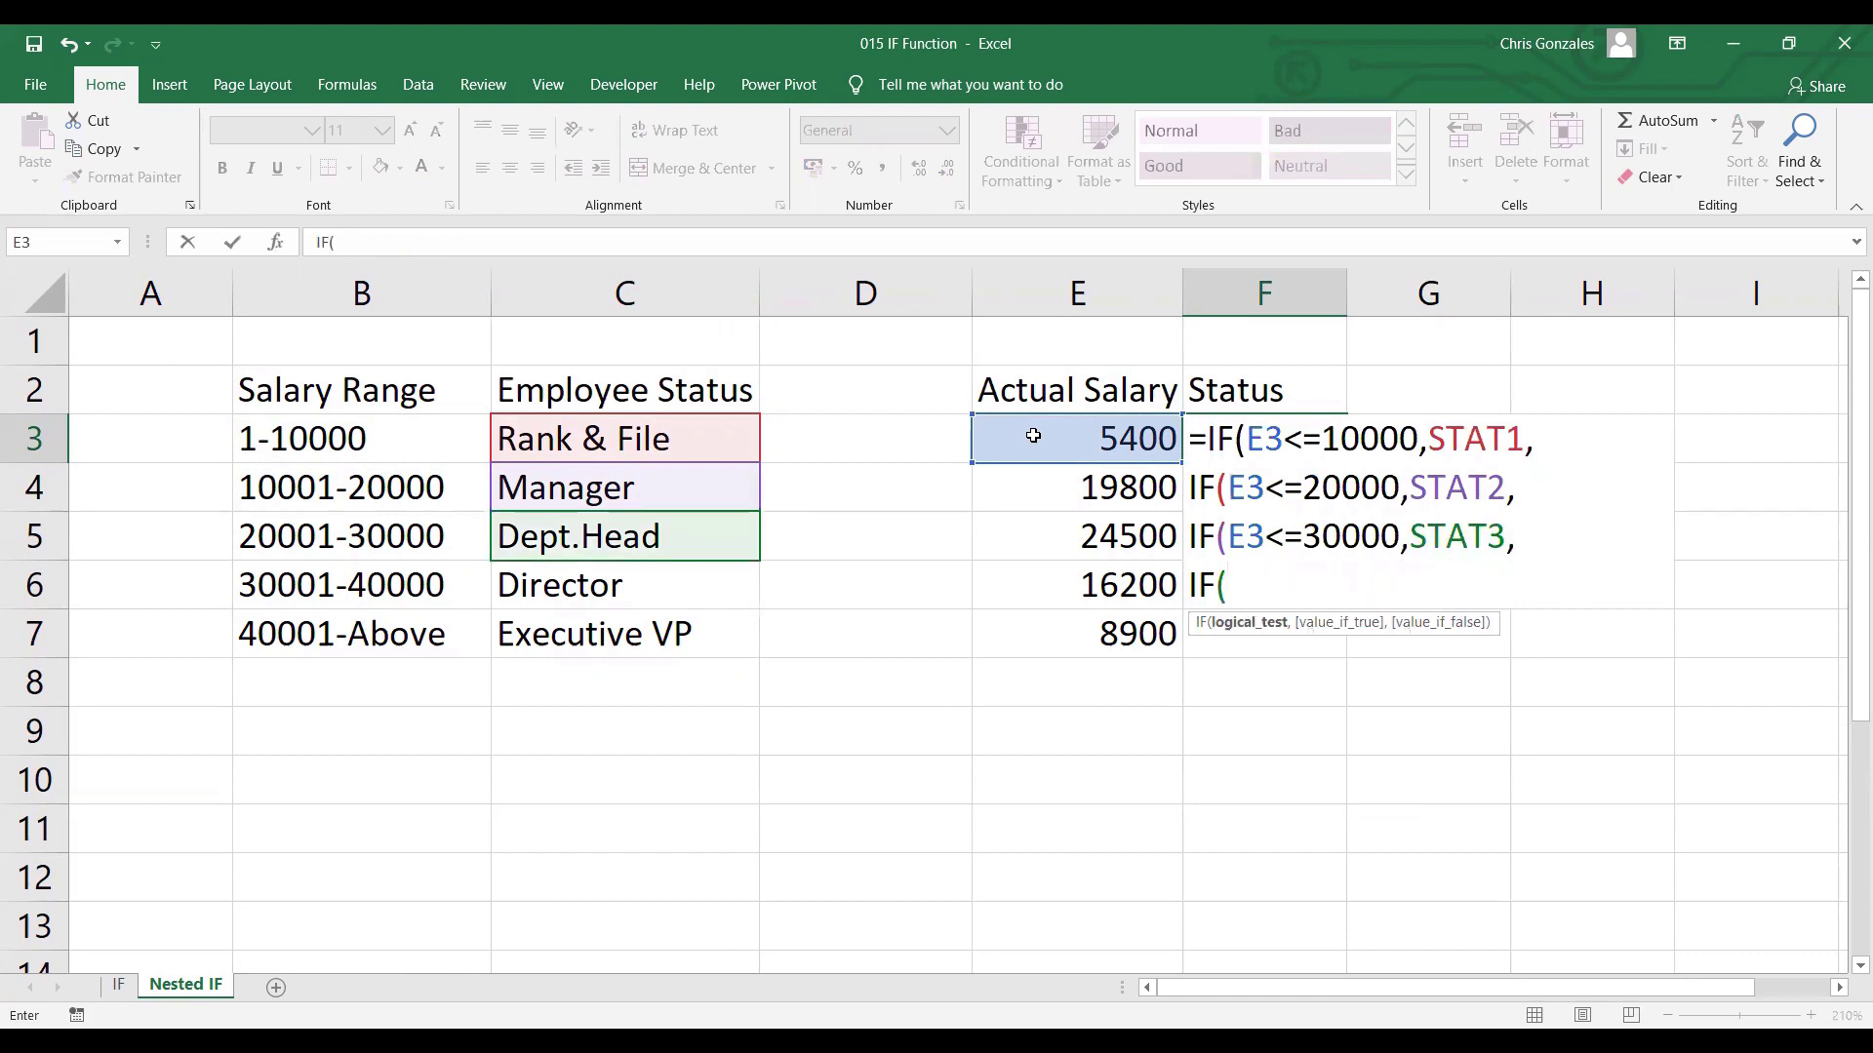
click(1033, 435)
text(<=)
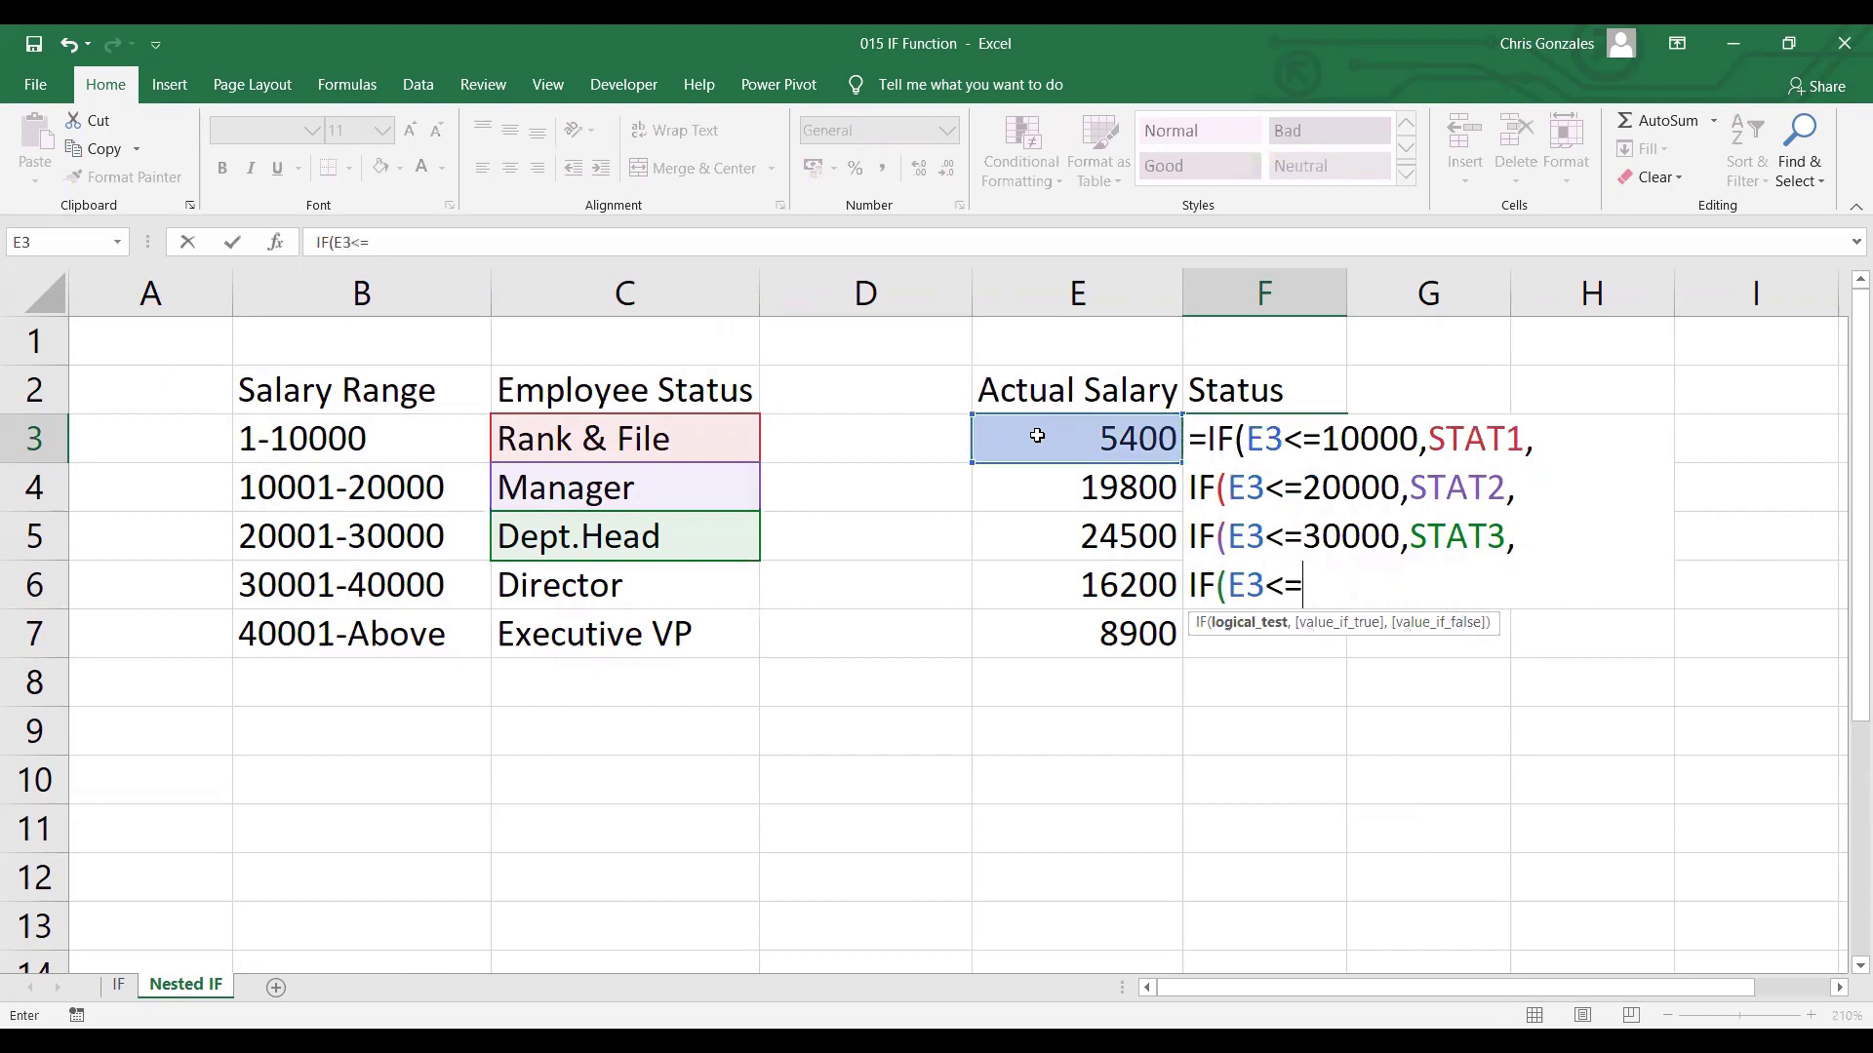
text(40000,)
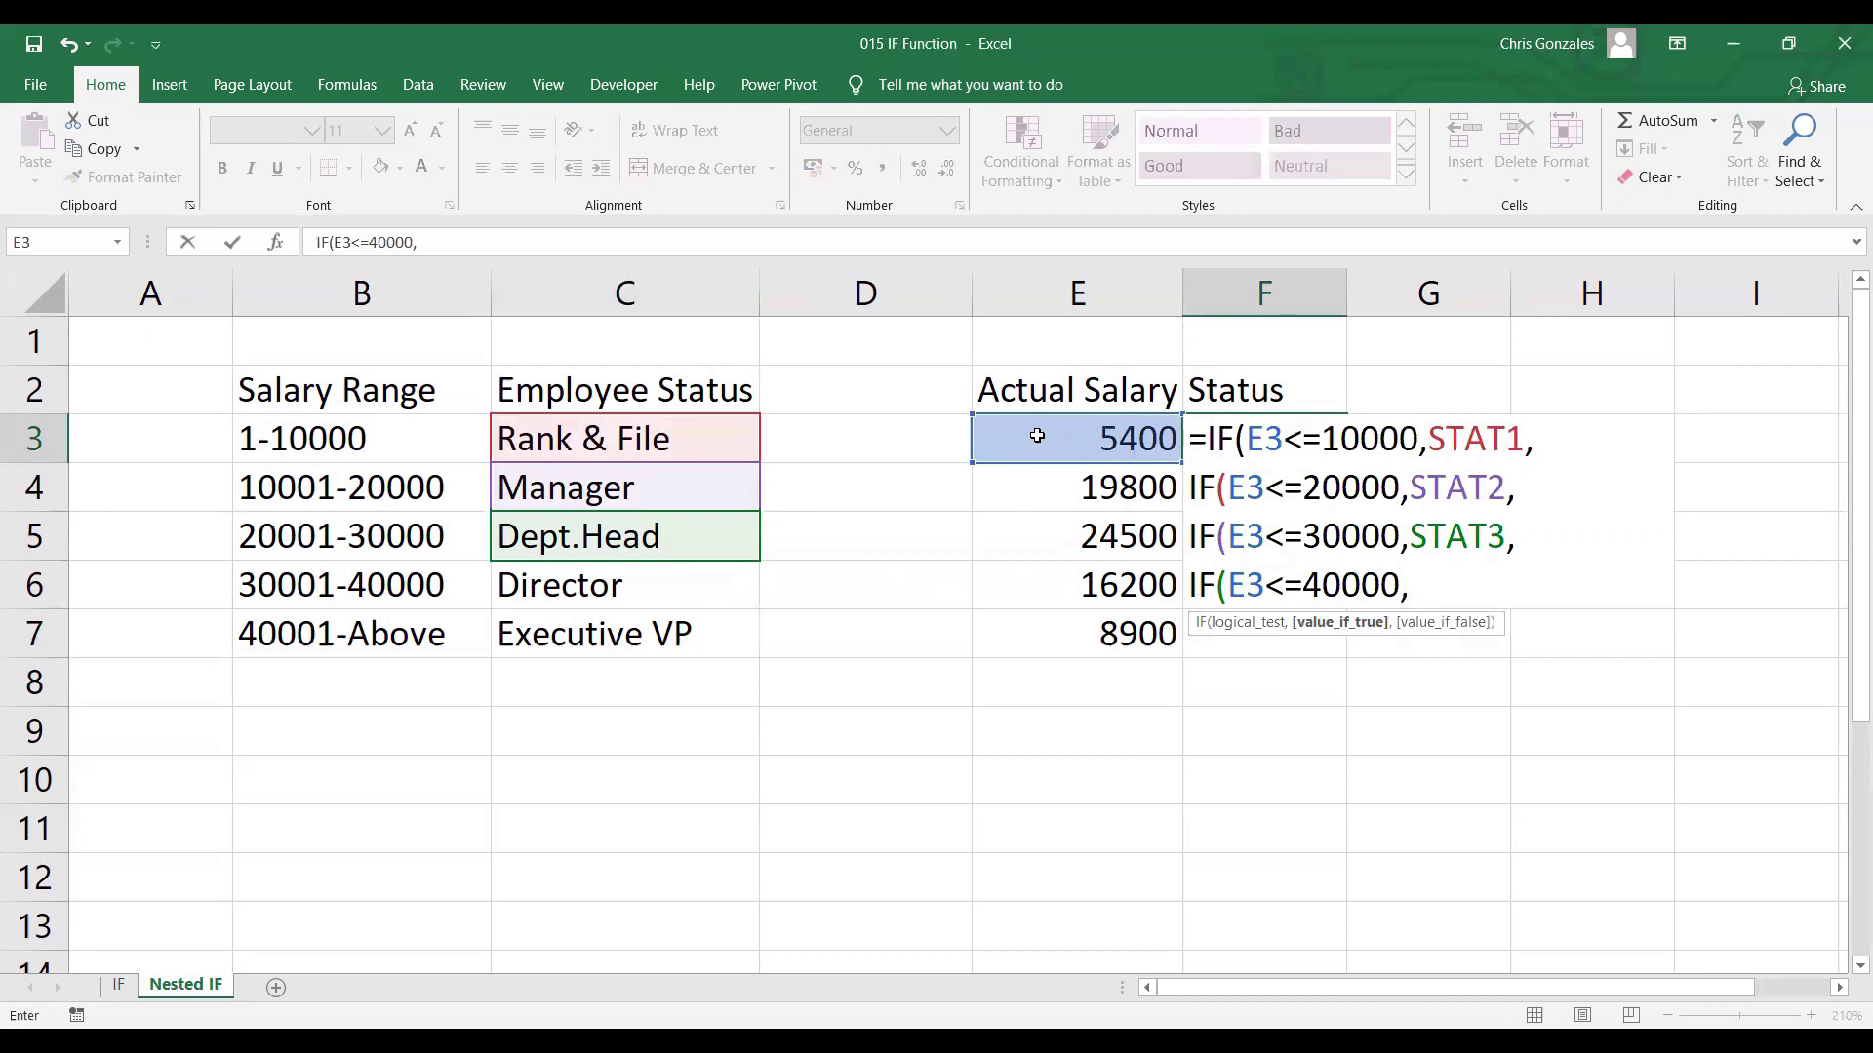
text(STAT4)
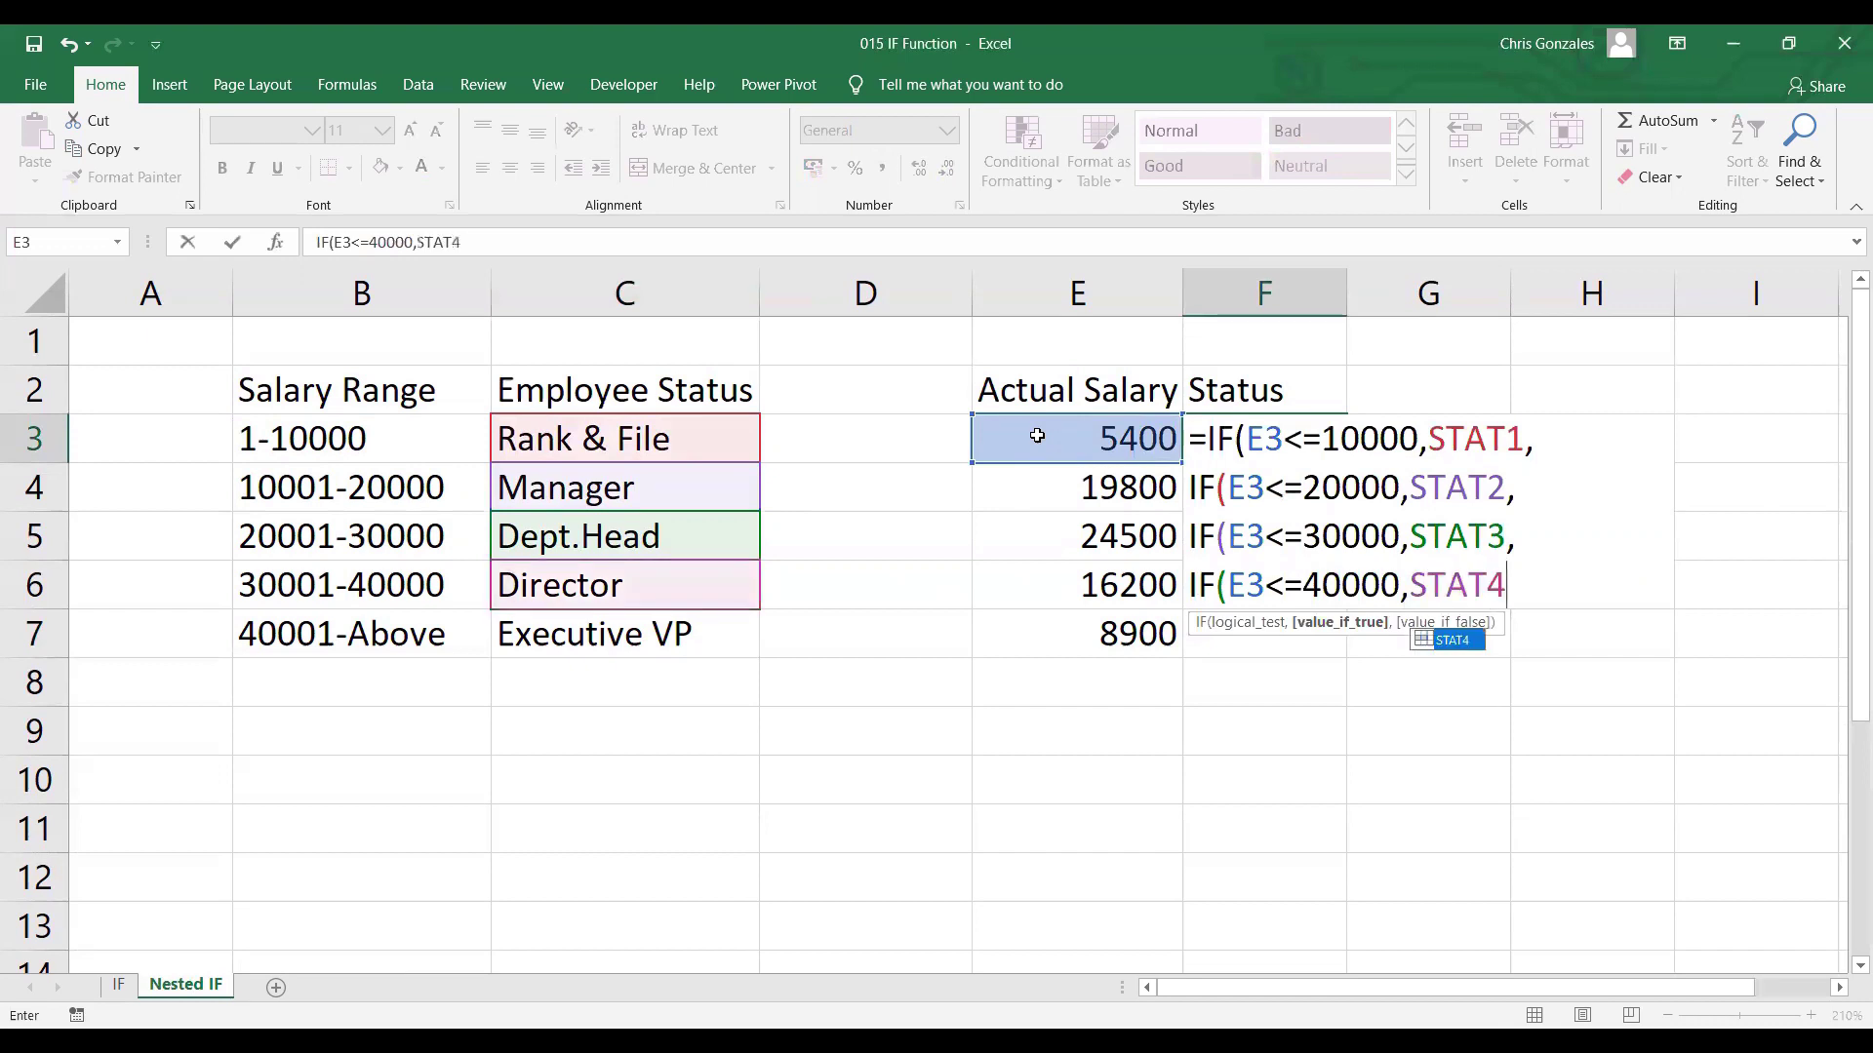
text(,)
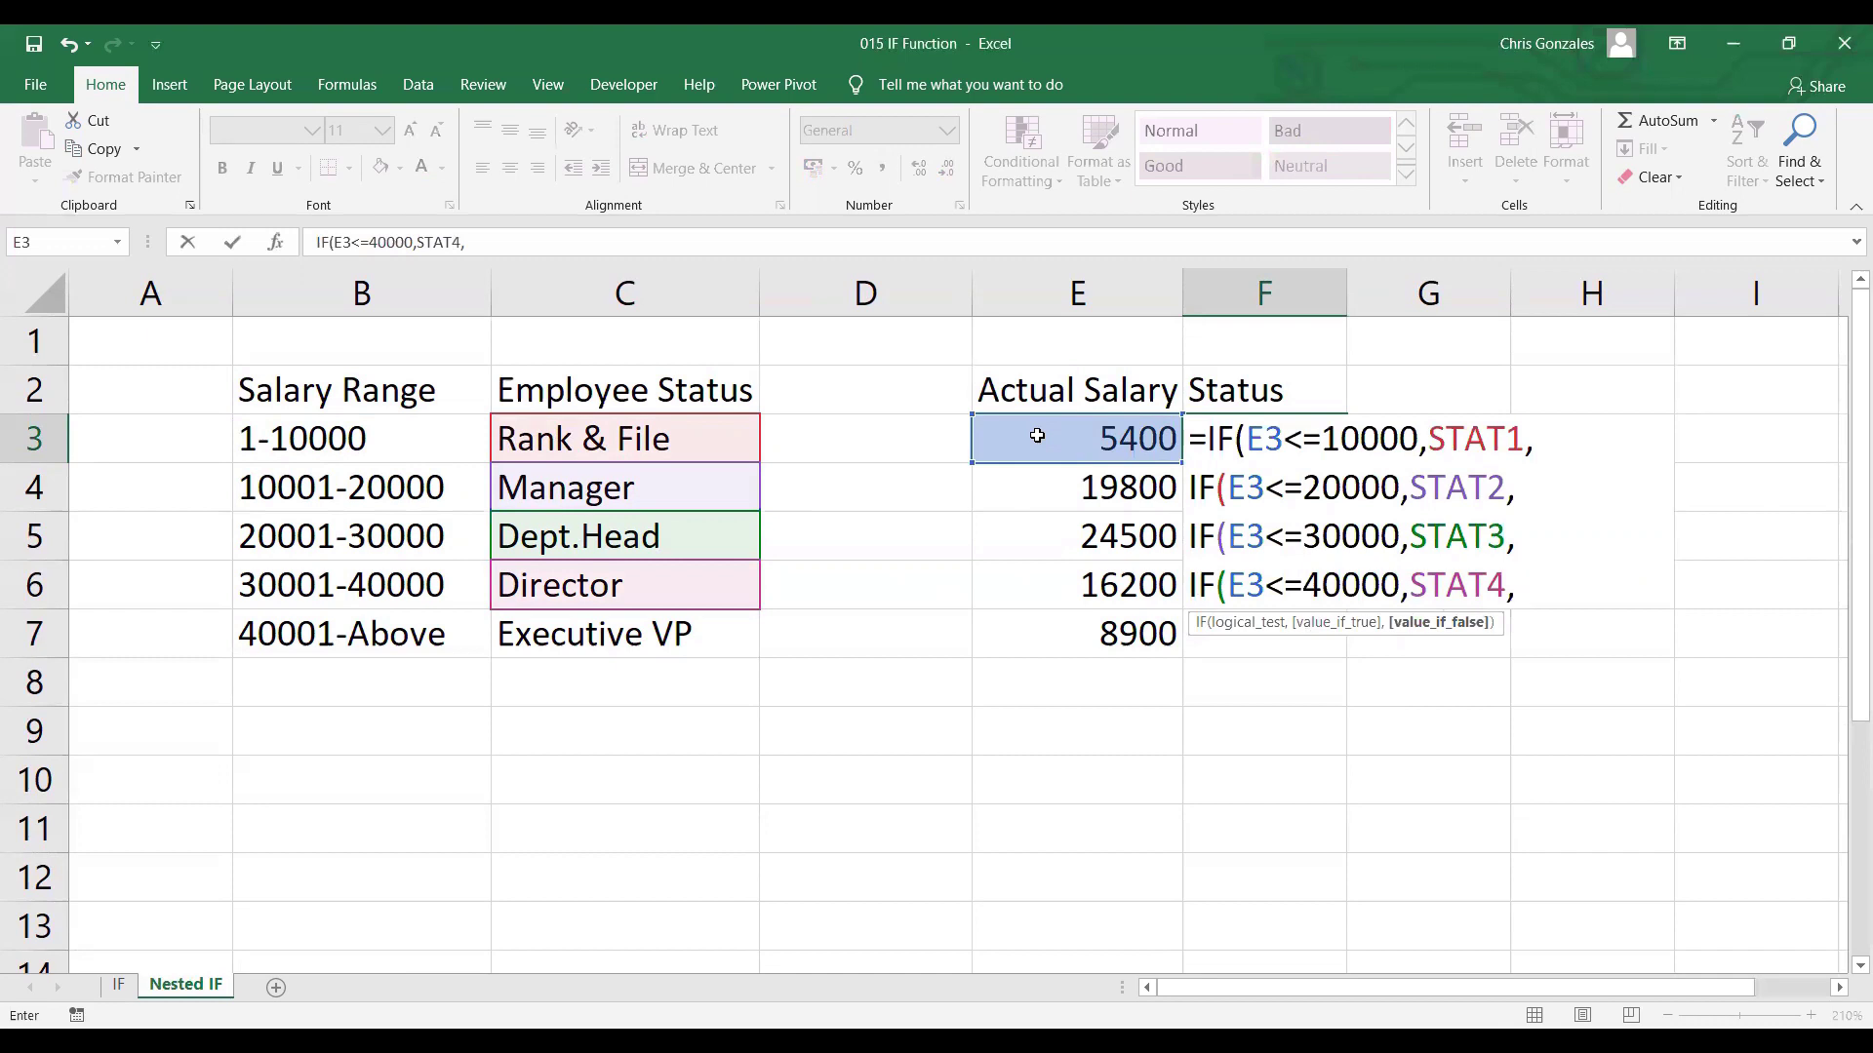
text(STAT5)
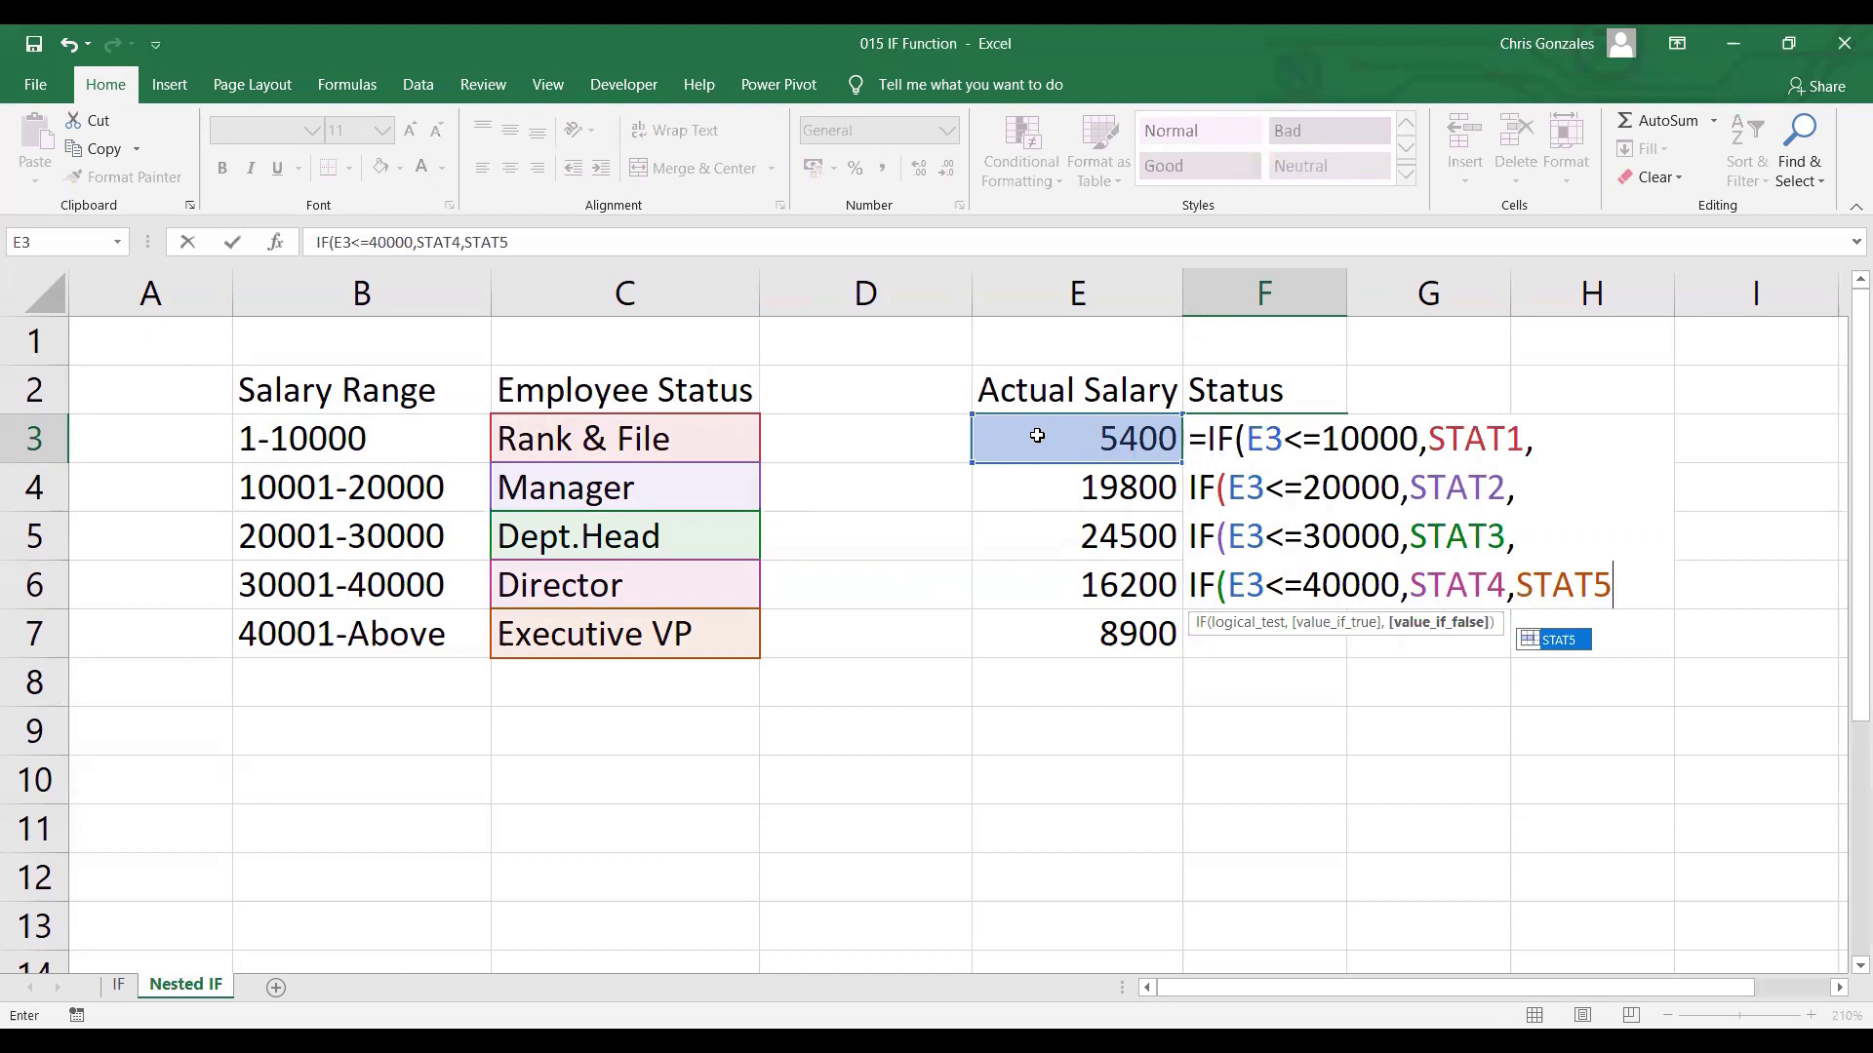
text())))
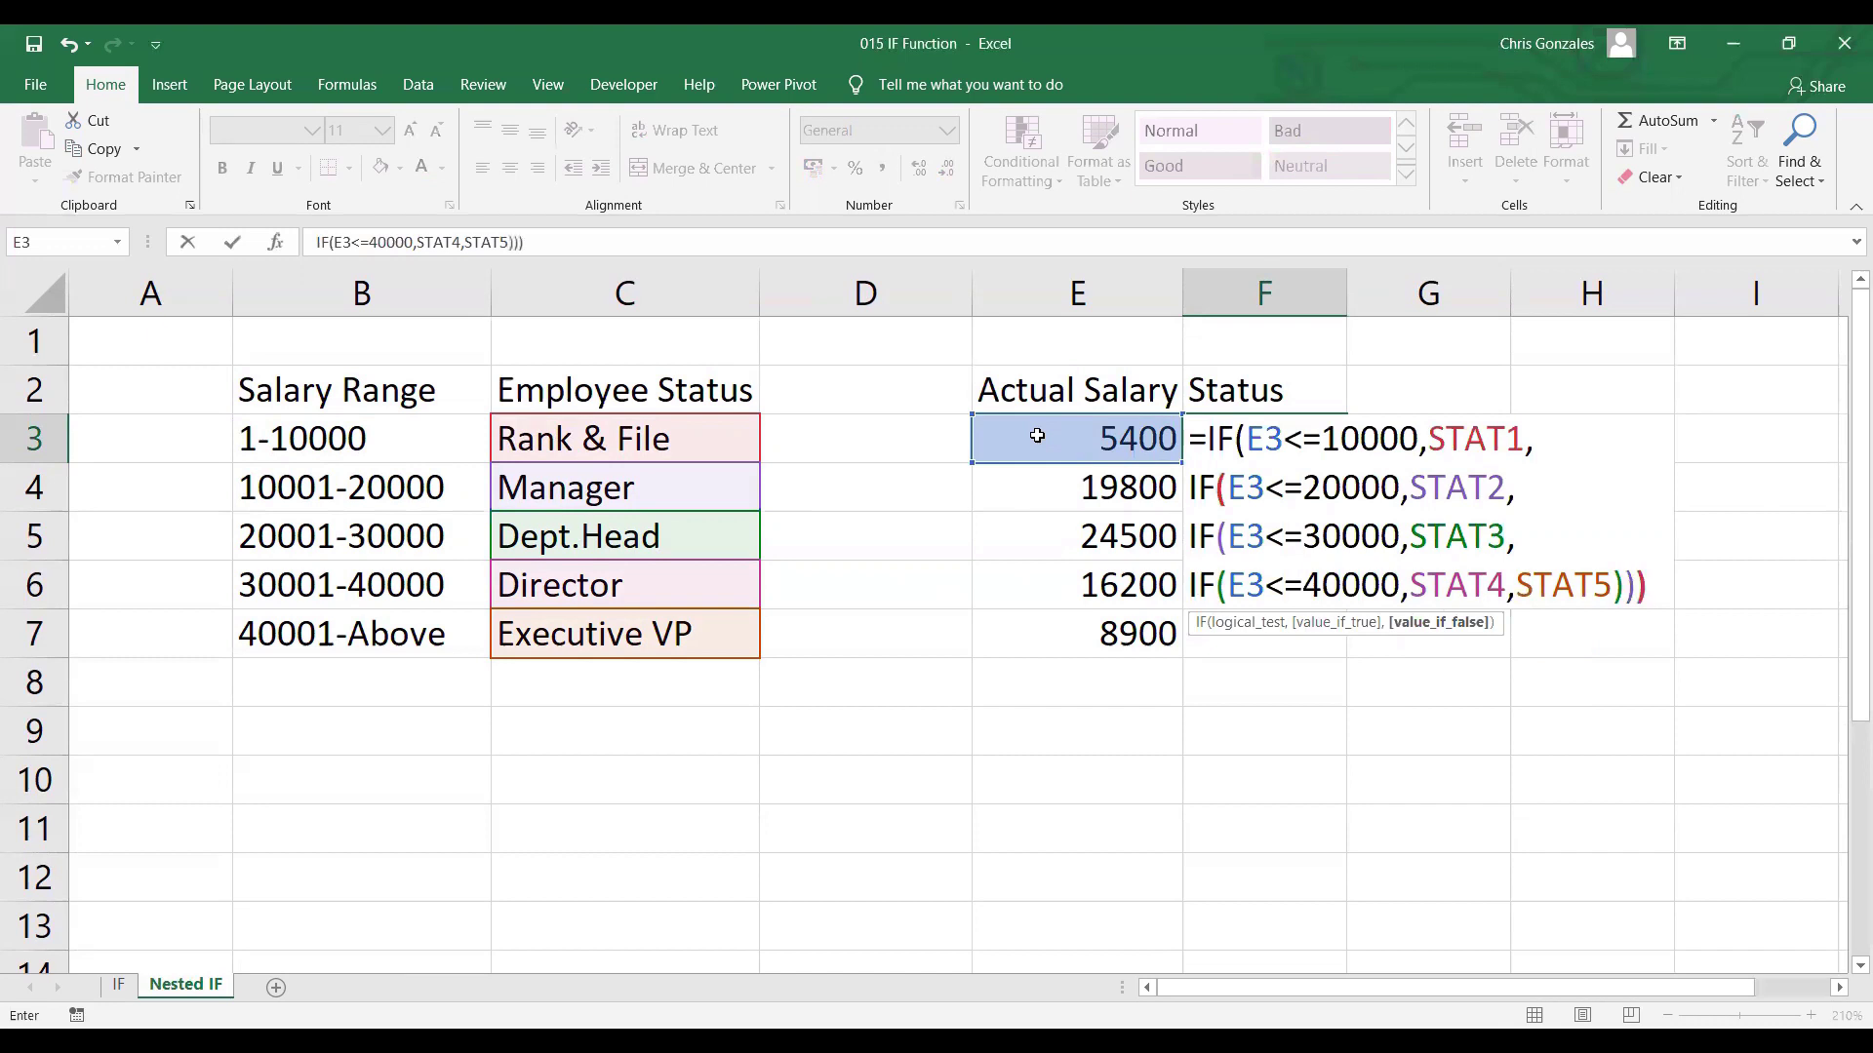
text())
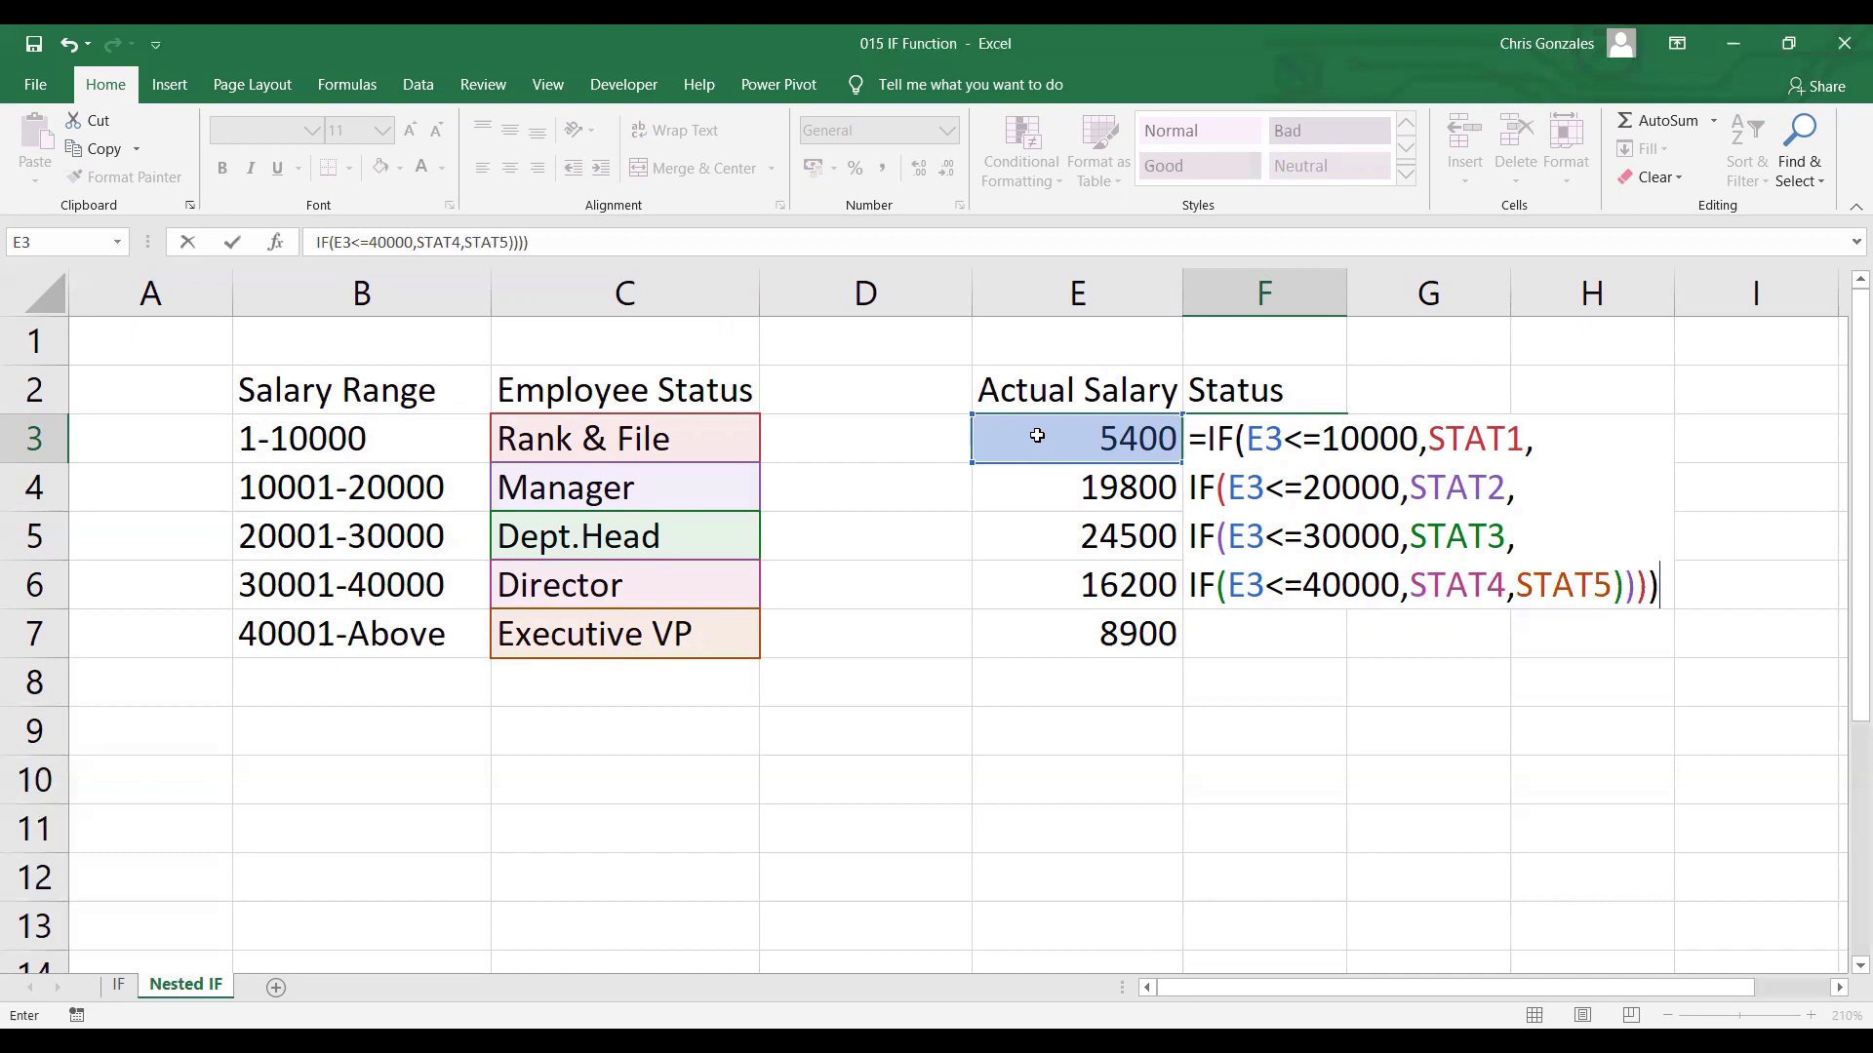
key(Return)
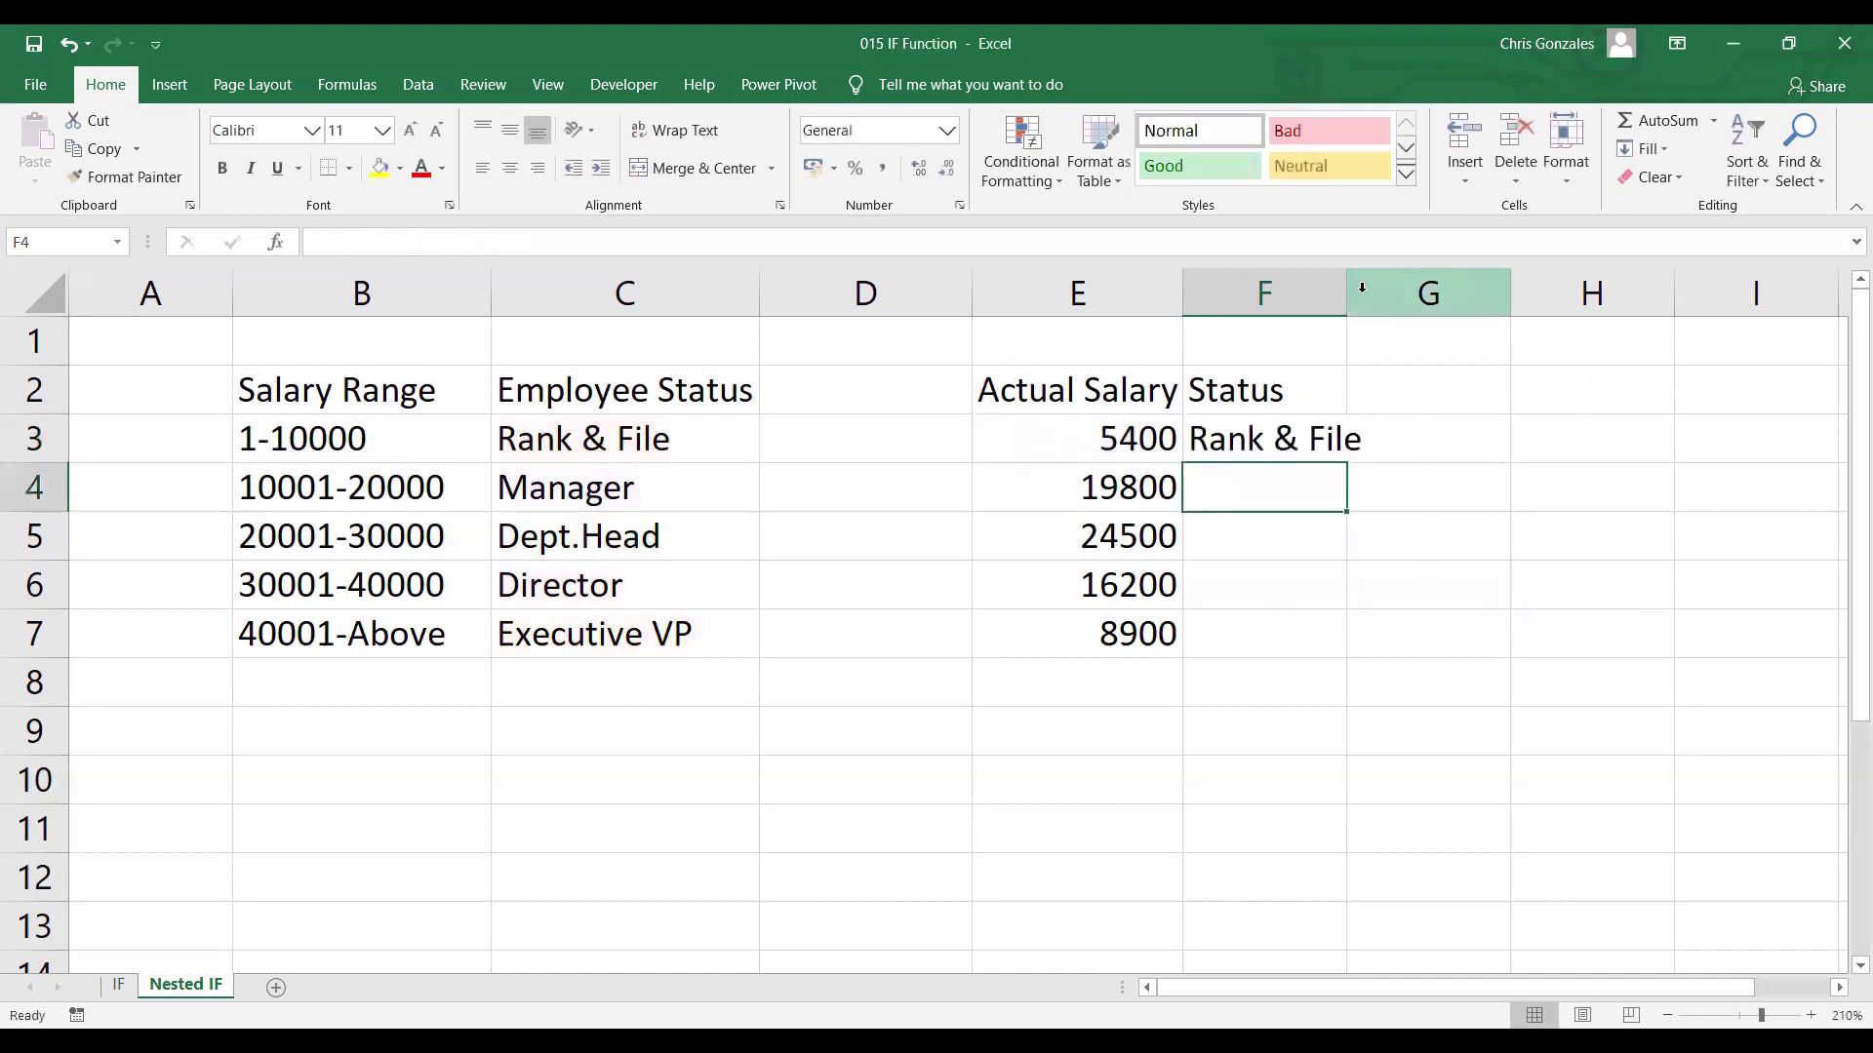
Widen column F to fit the status text and fill the nested IF formula from F3 down to F7
drag(1344, 292, 1385, 293)
click(1381, 458)
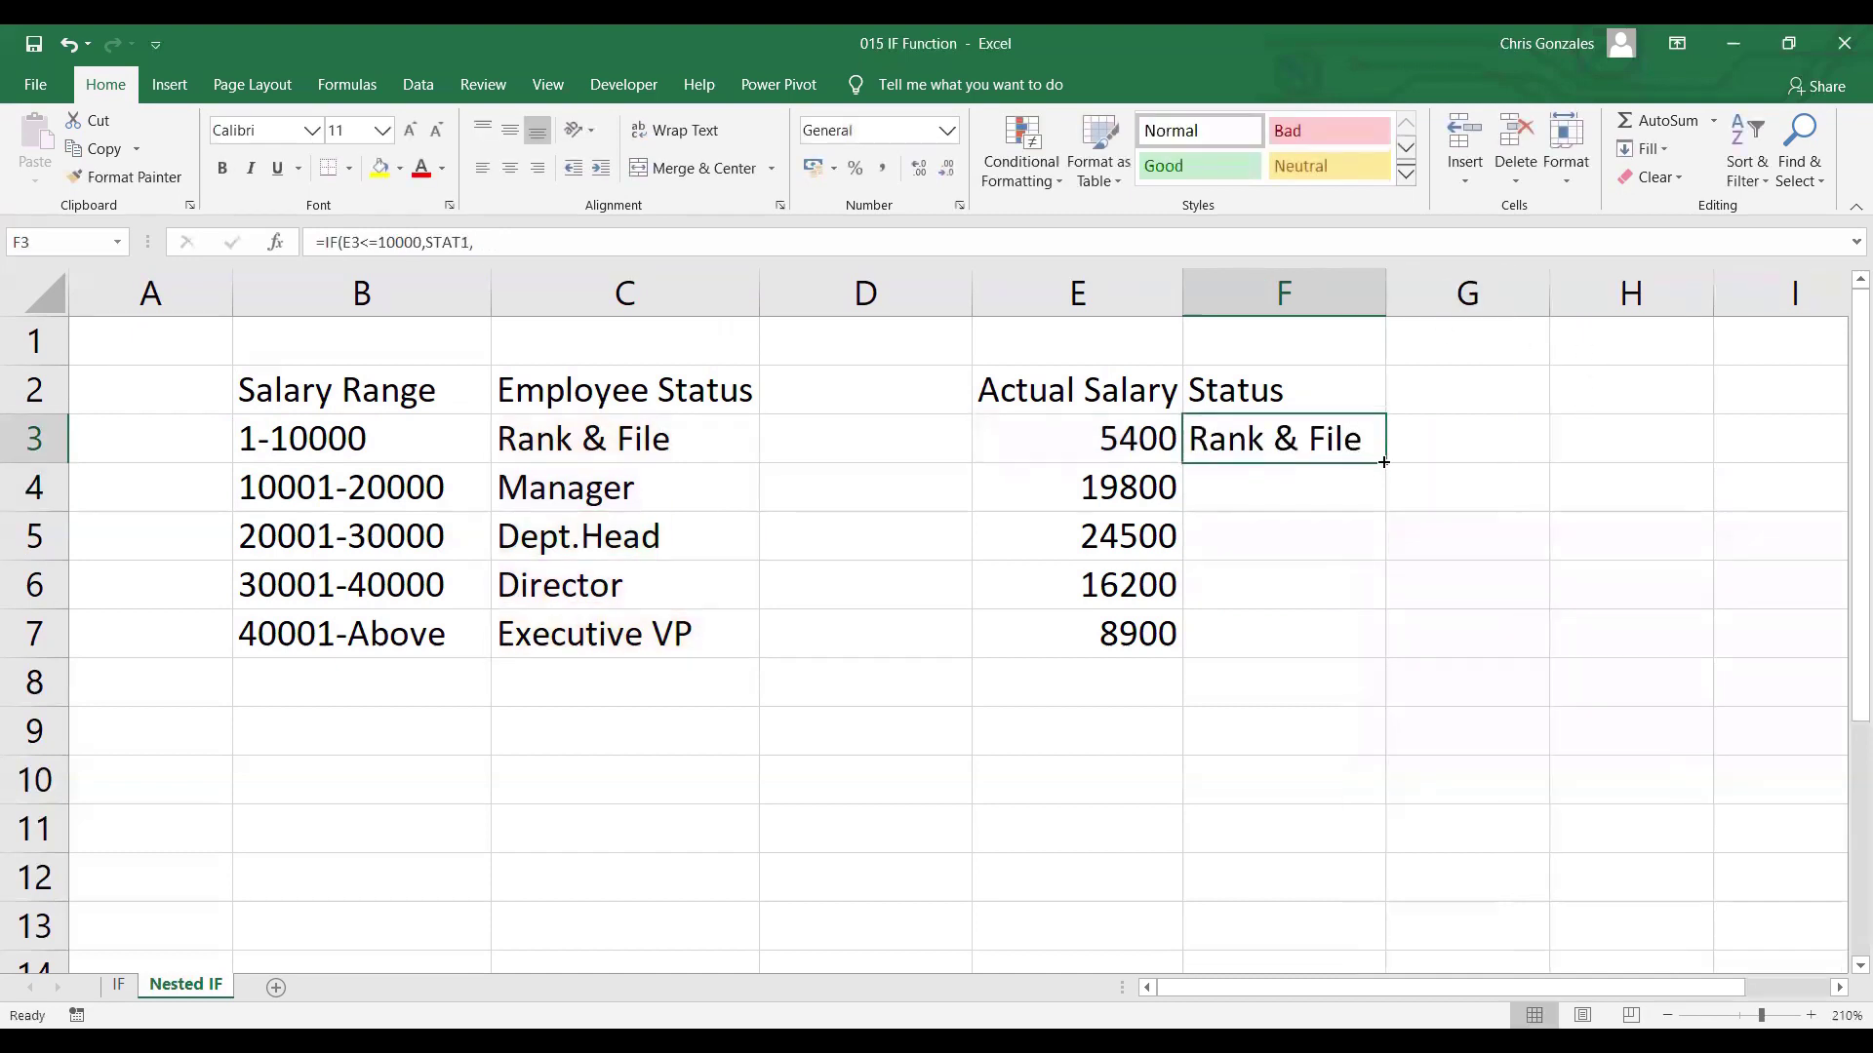
double_click(1383, 461)
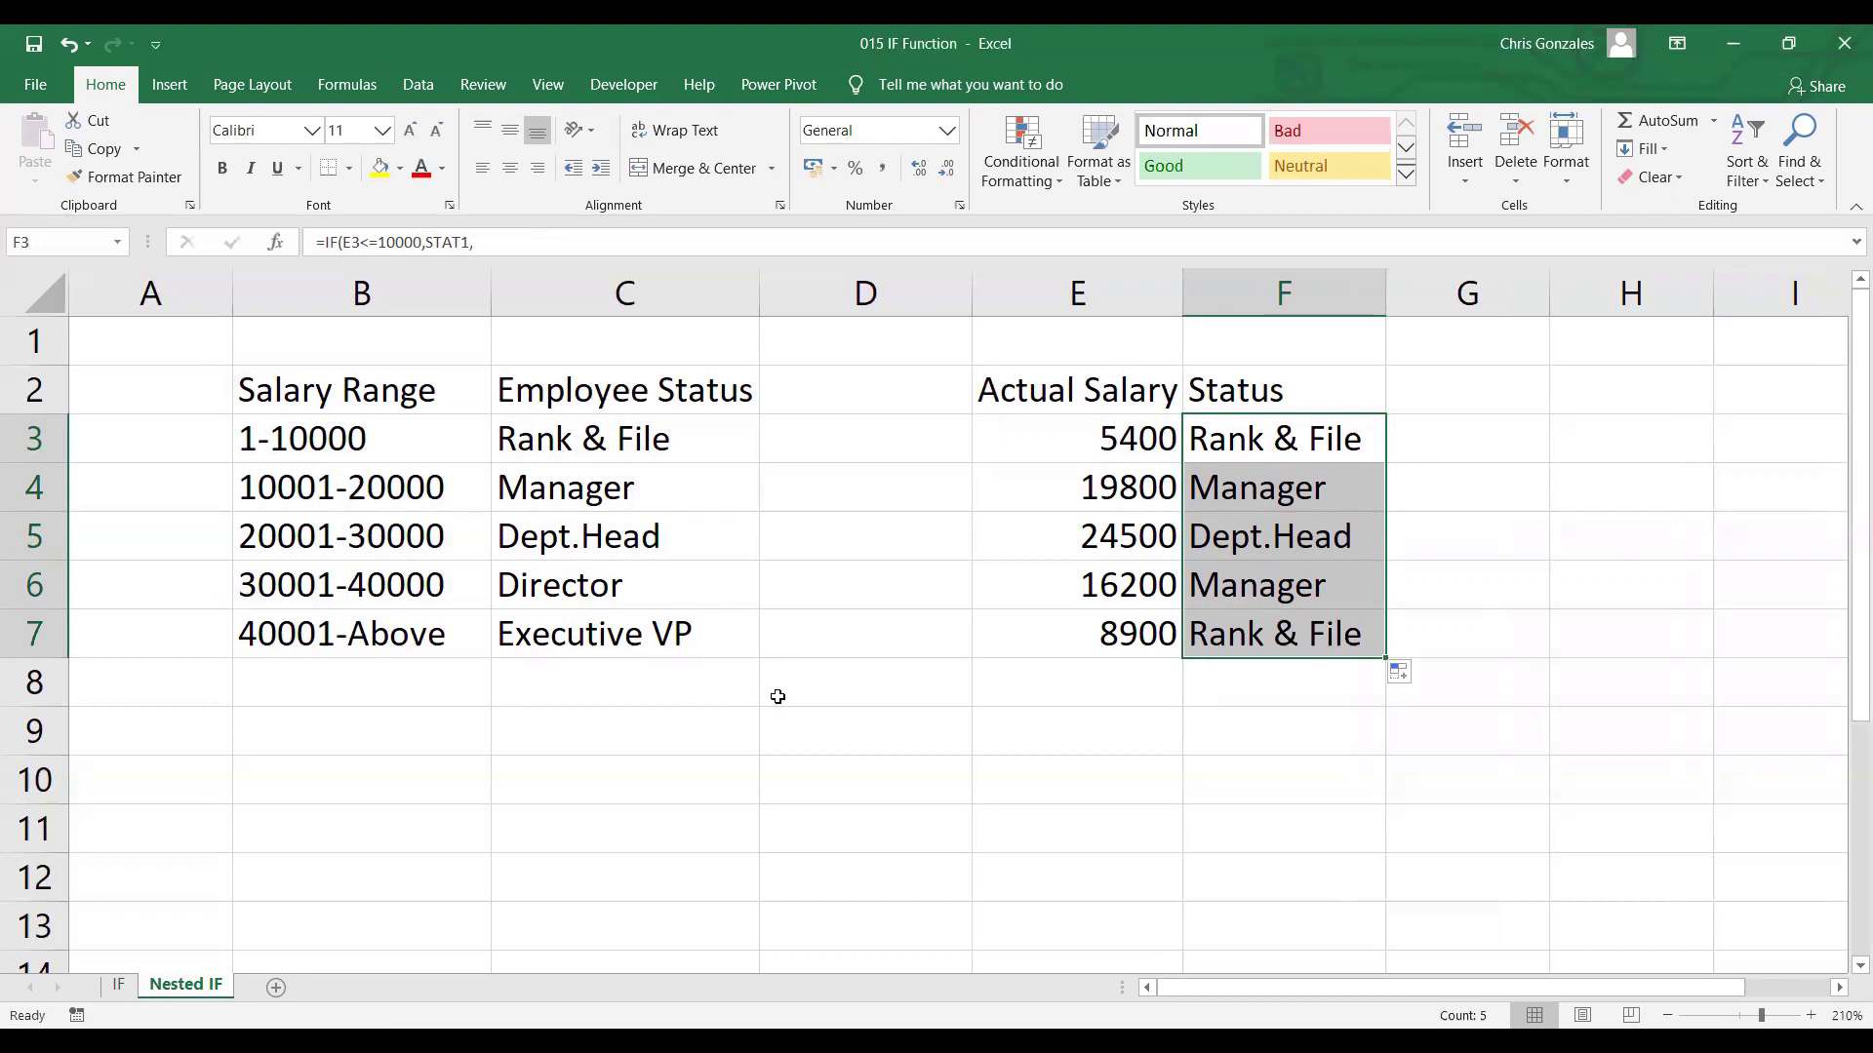
Add the salaries 35000 in E8 and 45000 in E9 below the existing Actual Salary entries
click(1020, 679)
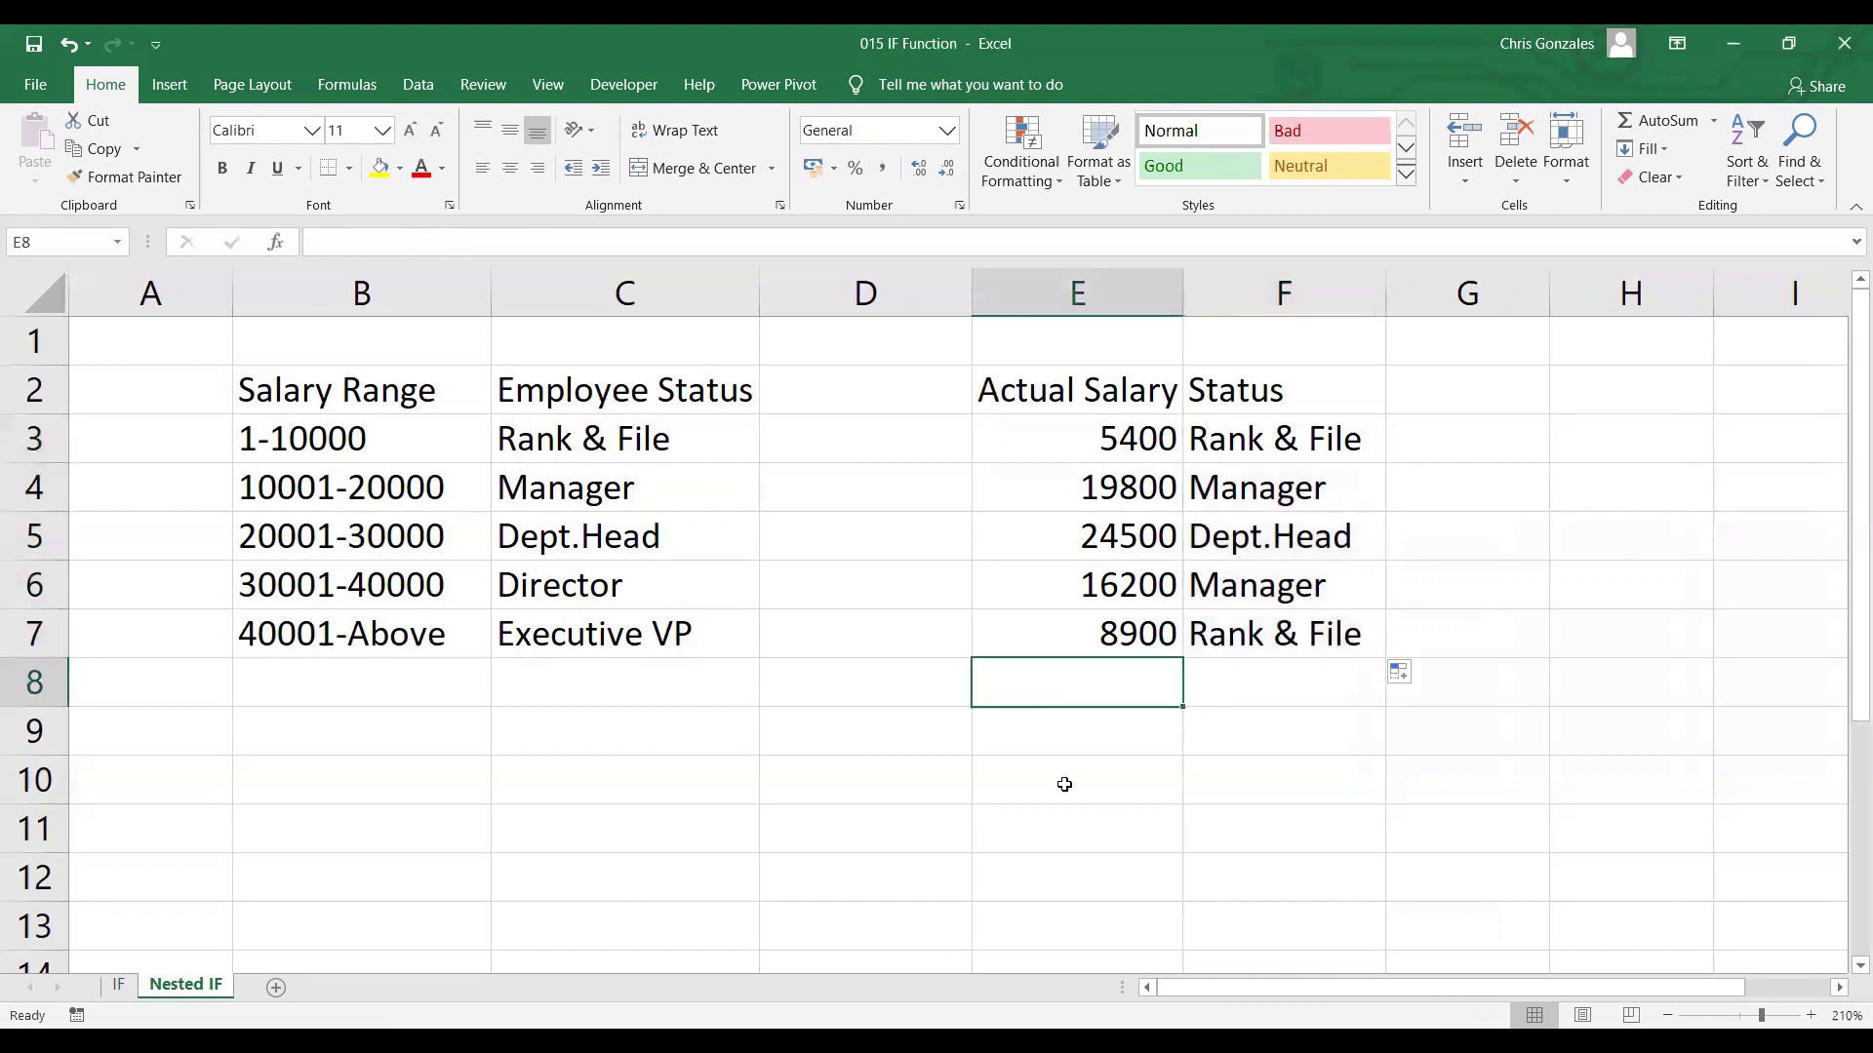
text(35000)
key(Return)
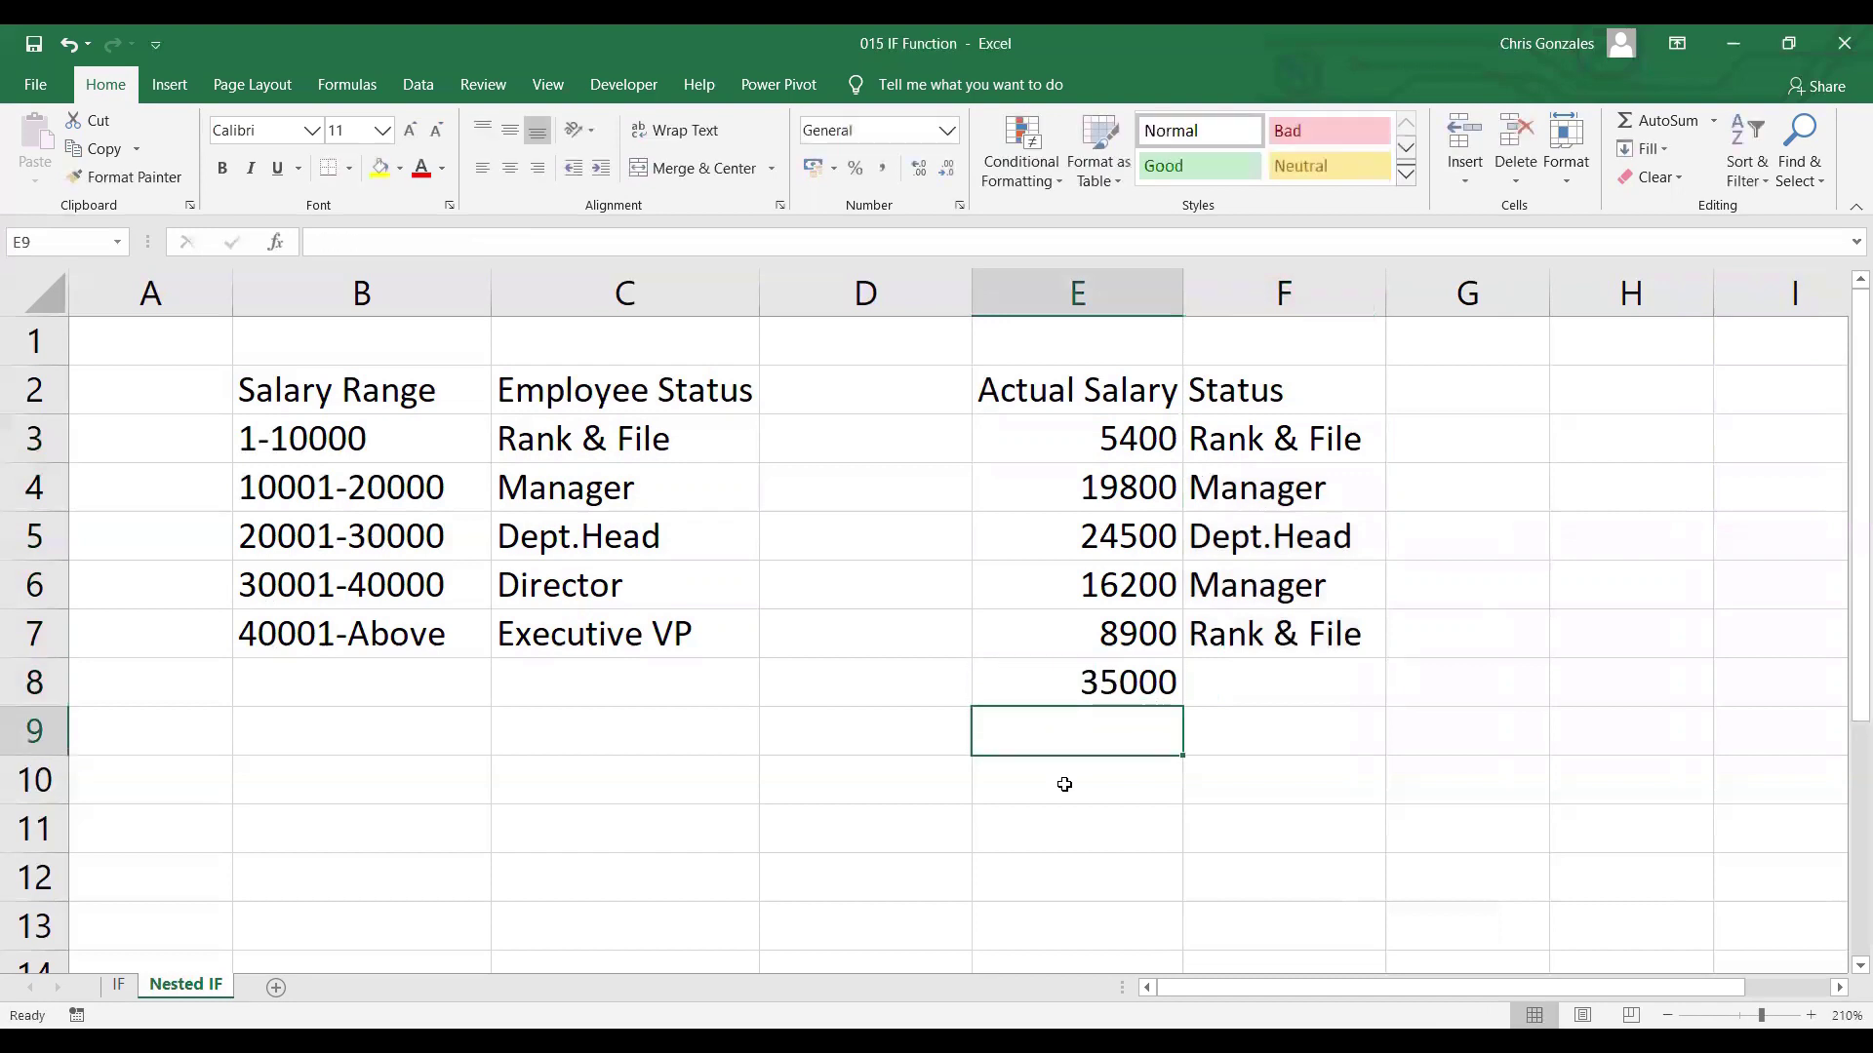
text(45000)
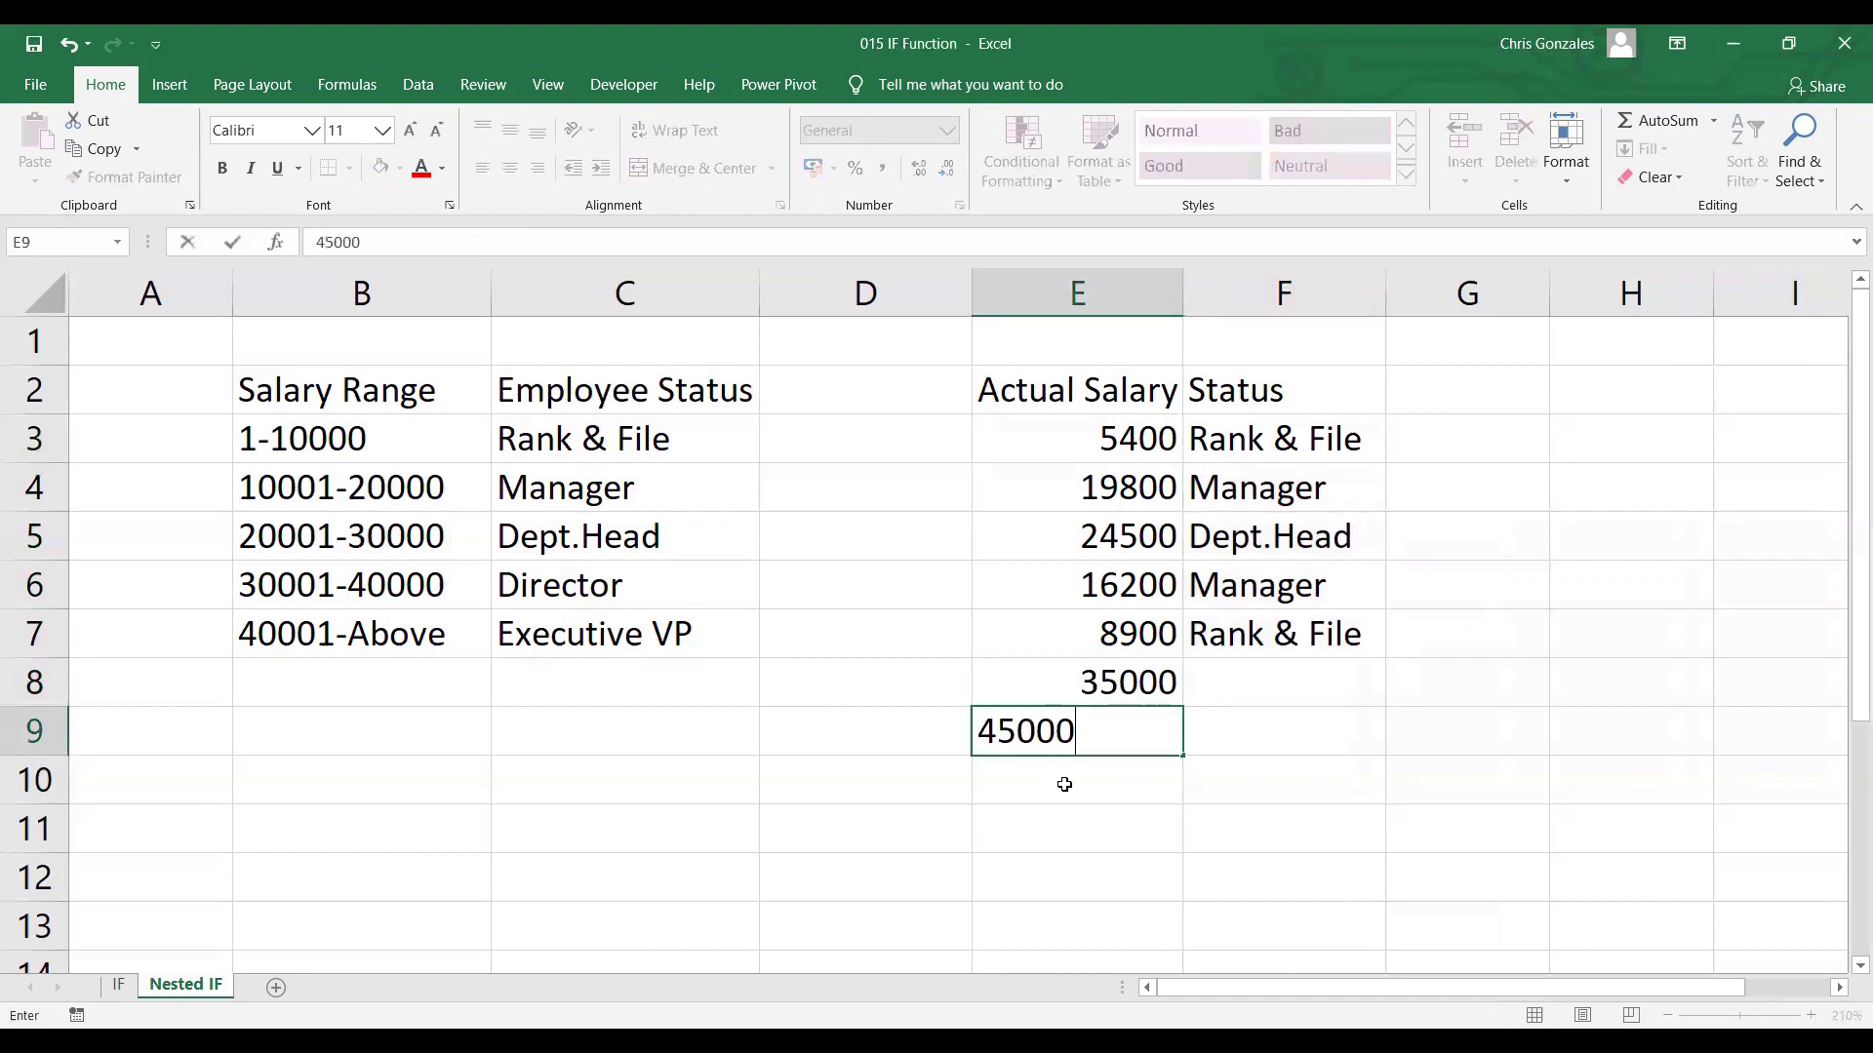
key(Return)
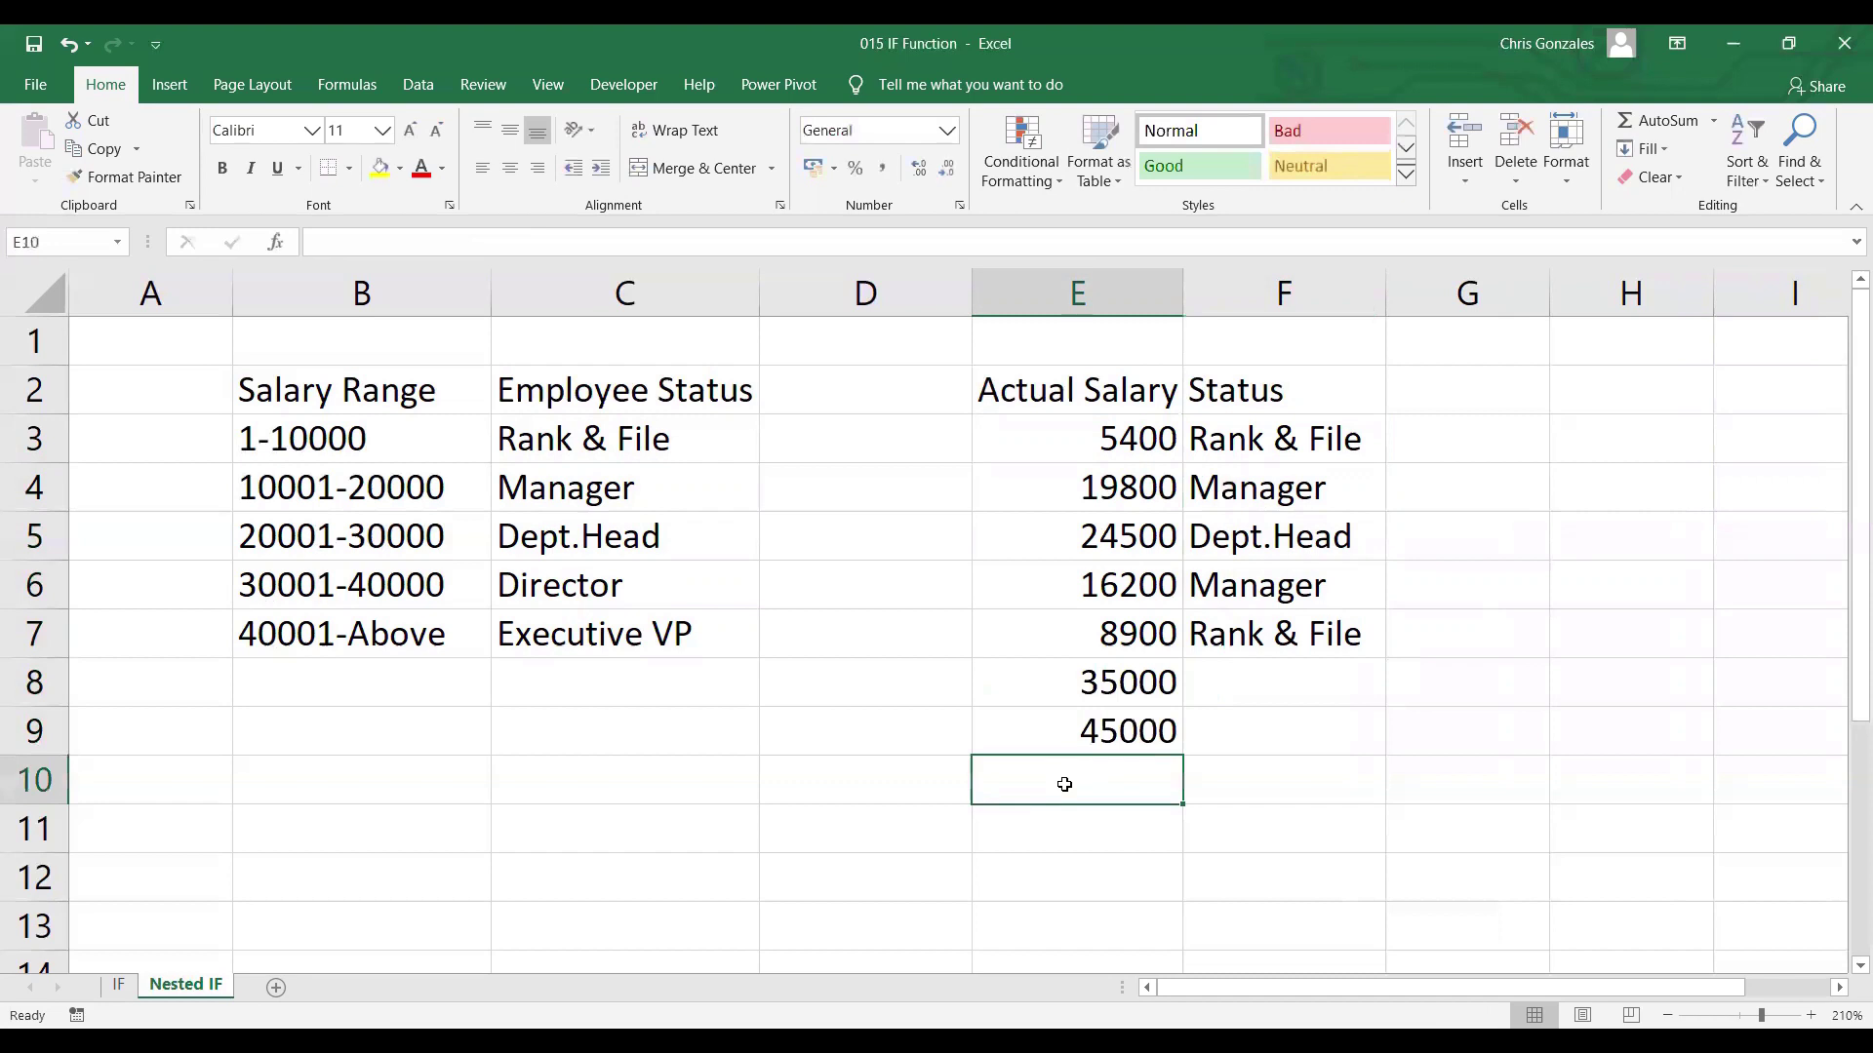
Fill the nested IF formula from F7 down to F9 and check the statuses of the two added salaries
click(1382, 629)
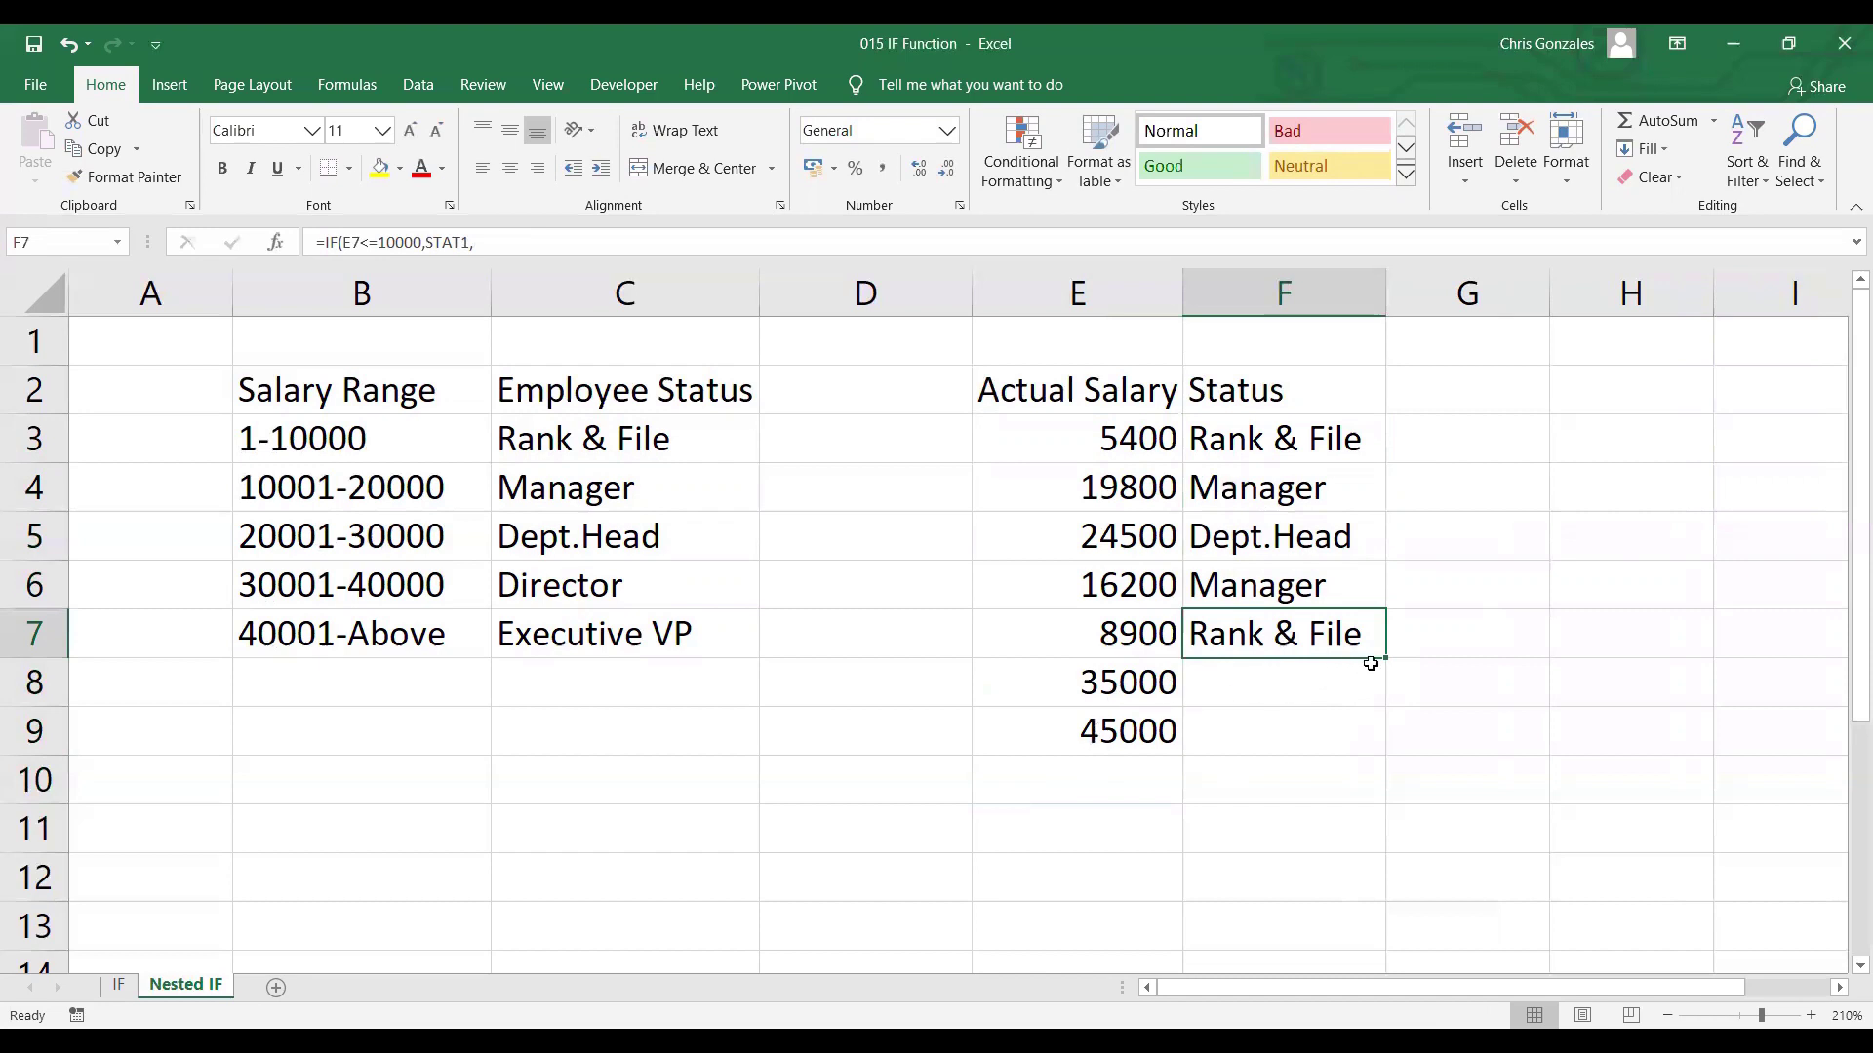
drag(1385, 659, 1363, 744)
click(1232, 689)
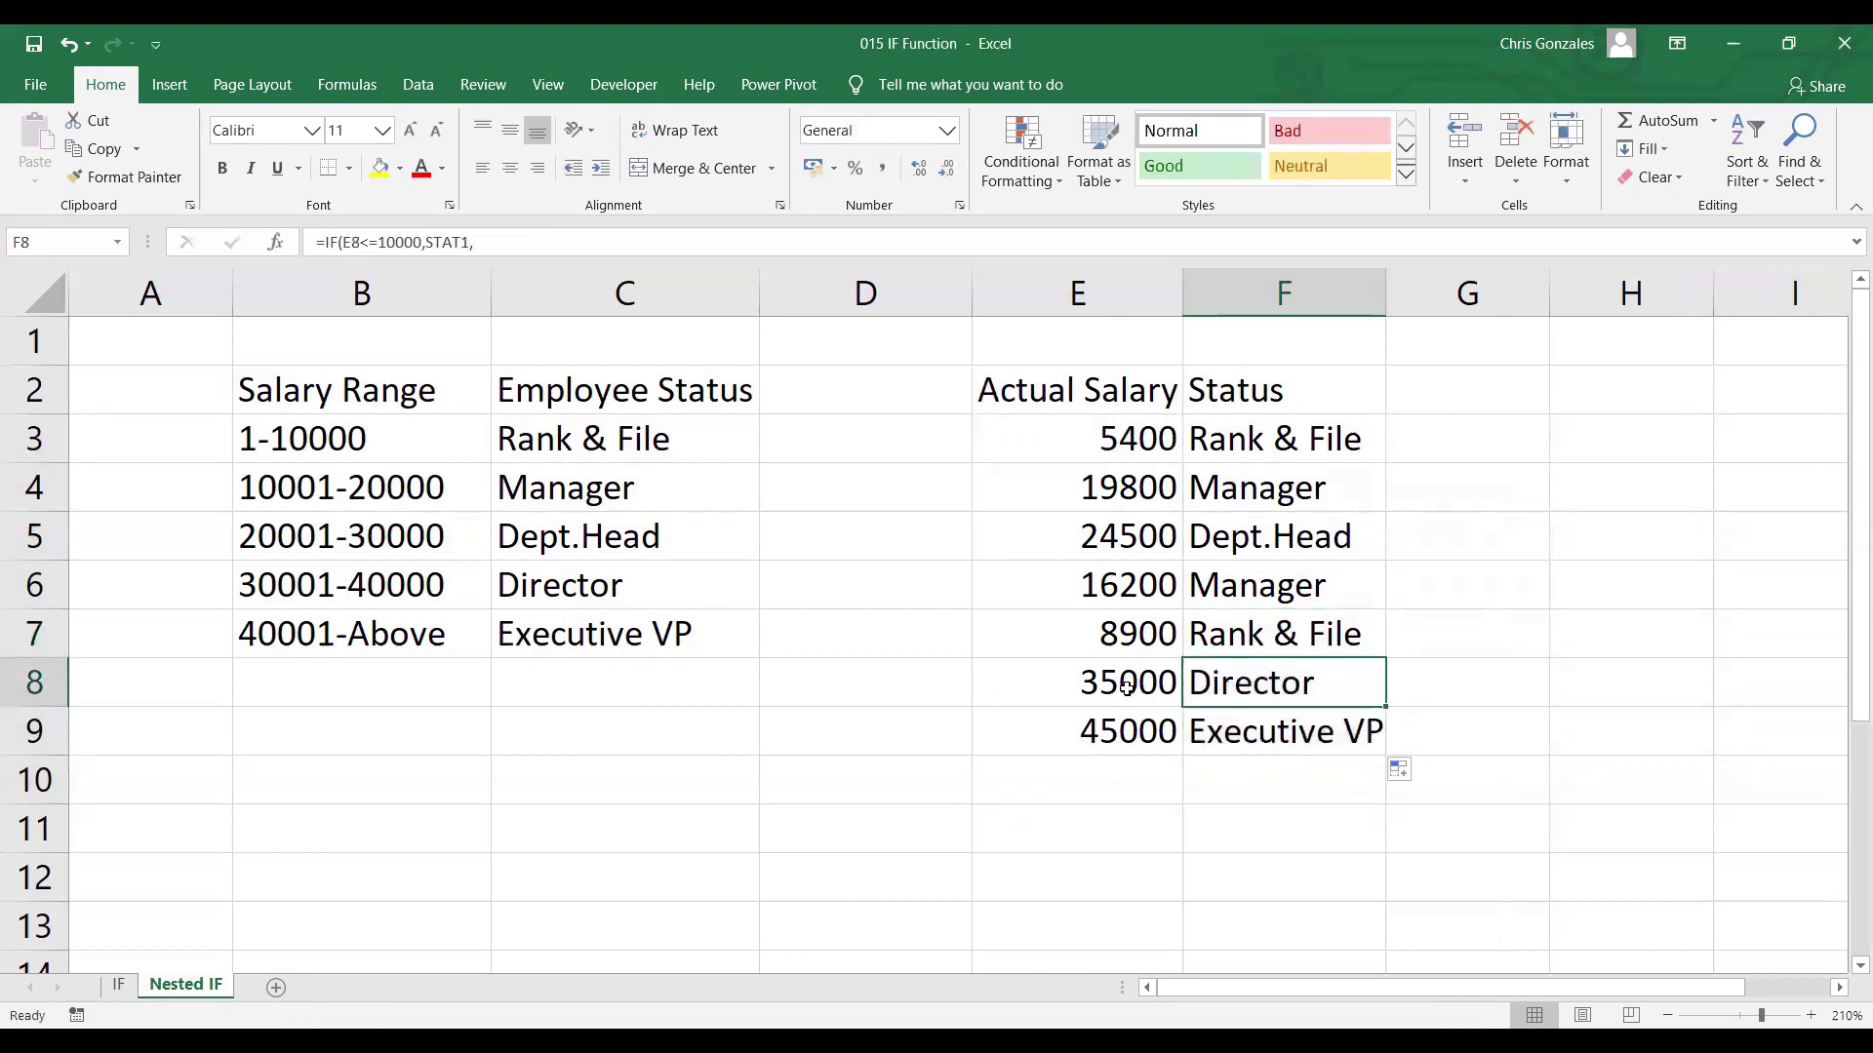
click(1243, 736)
Open the nested IF formula in F3 for review, with the cursor after its final closing parenthesis
click(1308, 437)
double_click(1308, 437)
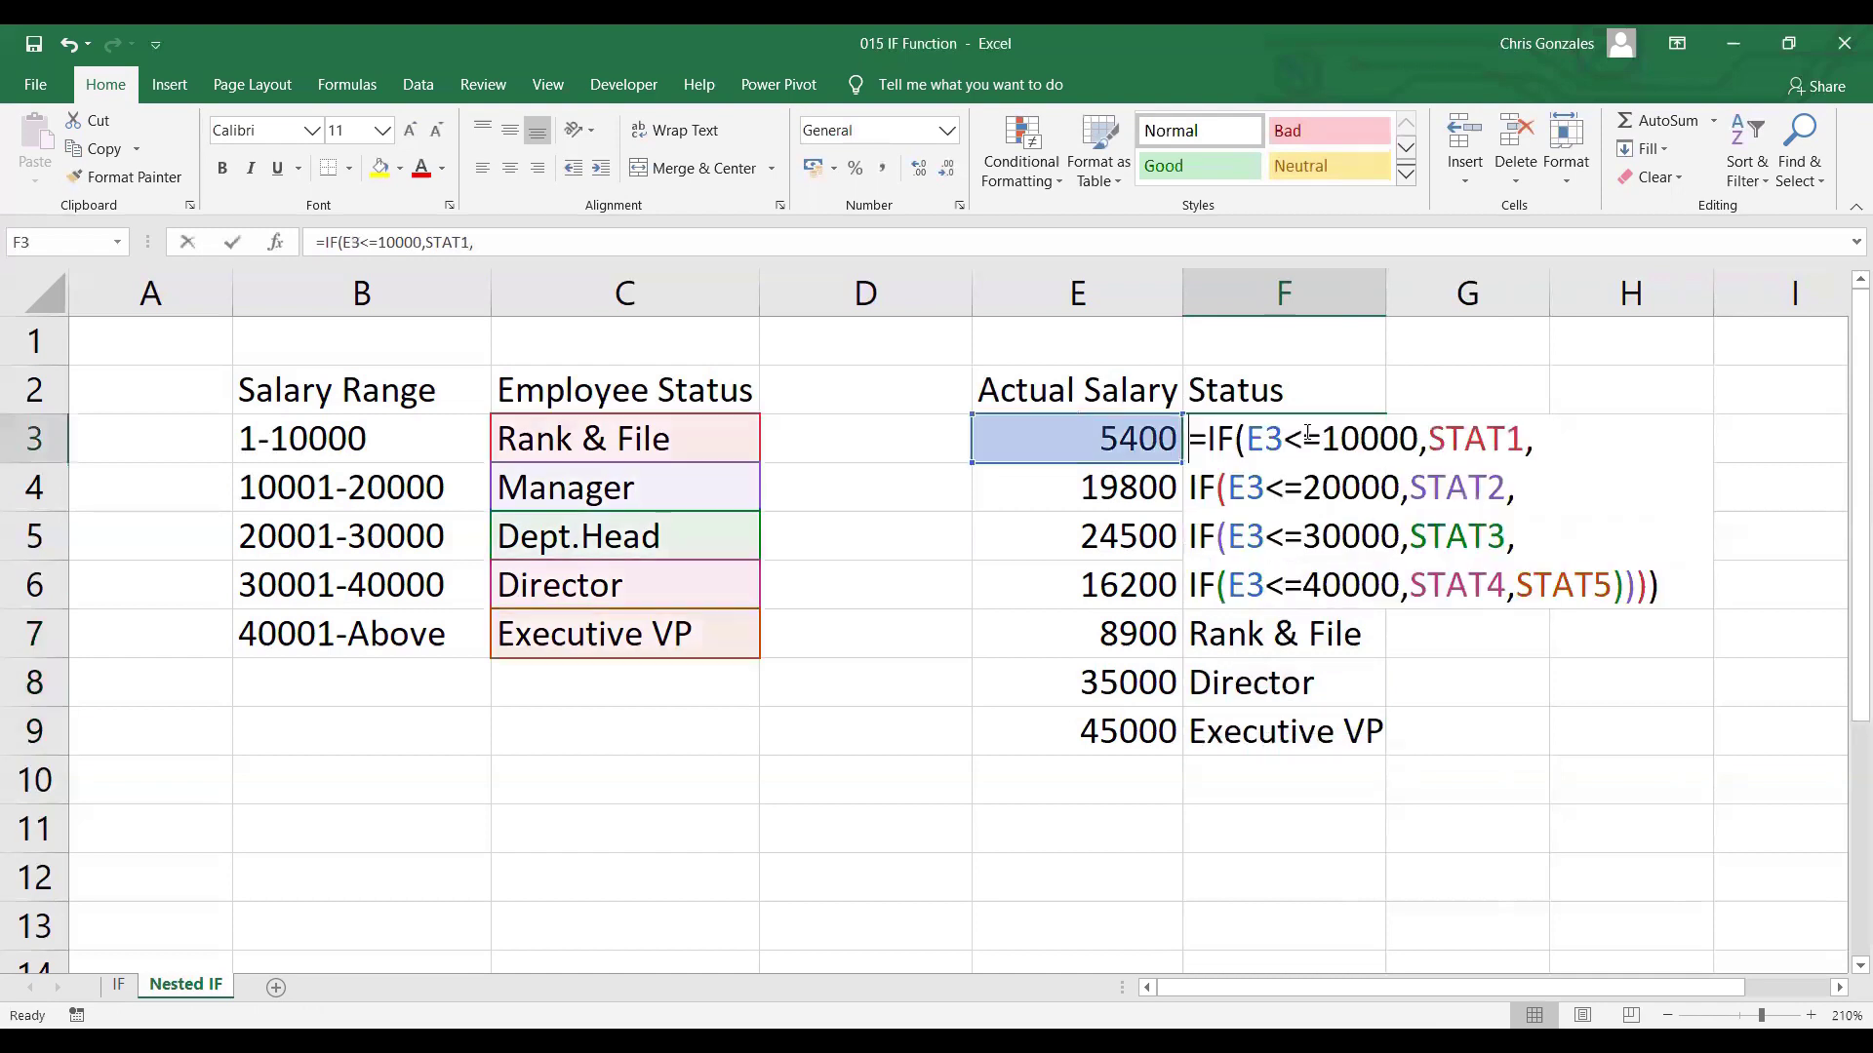
click(1680, 586)
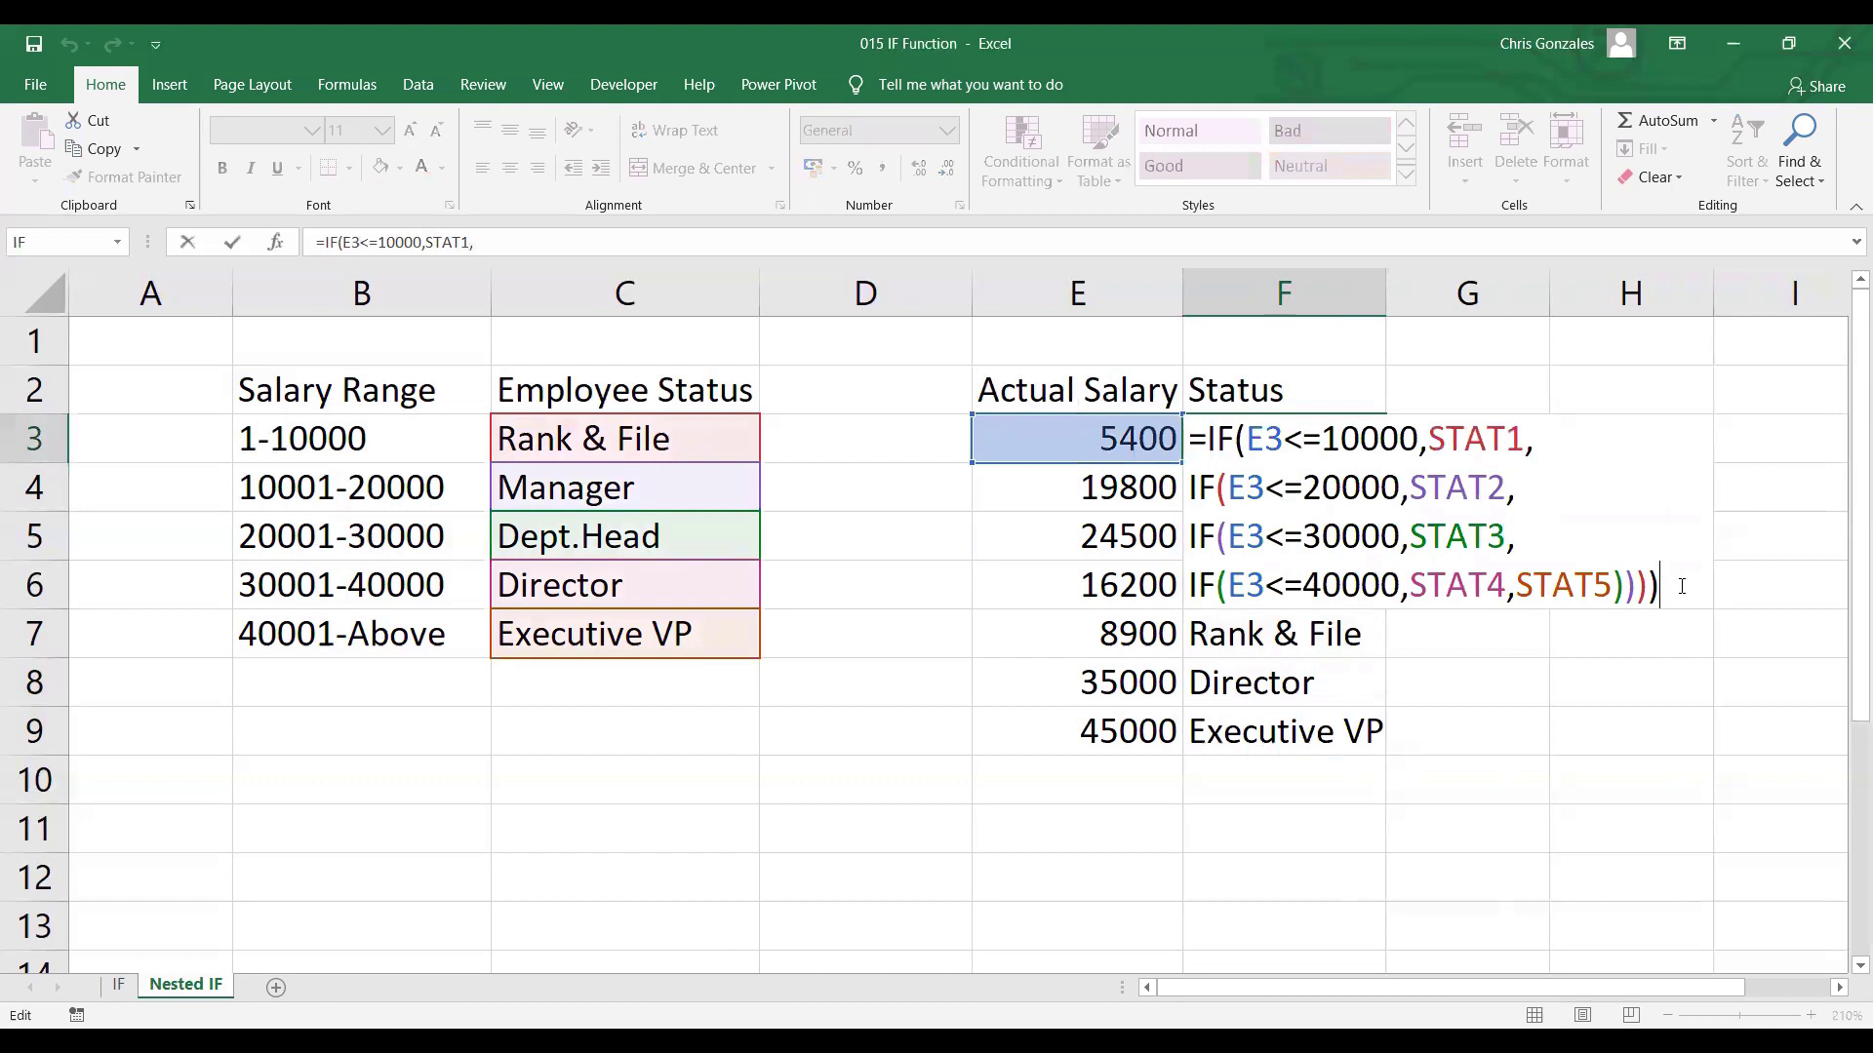